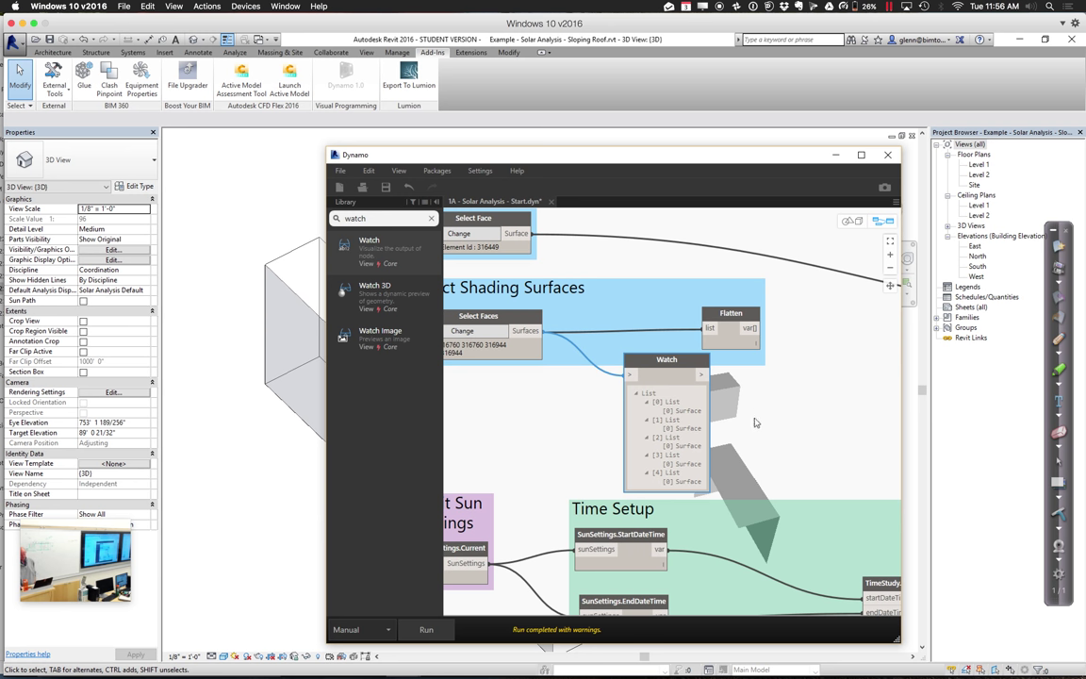
- Connect the Flatten node's output to the shading surfaces input of the analysis node in the Solar Radiation Analysis group
middle_click_drag(754, 422, 569, 461)
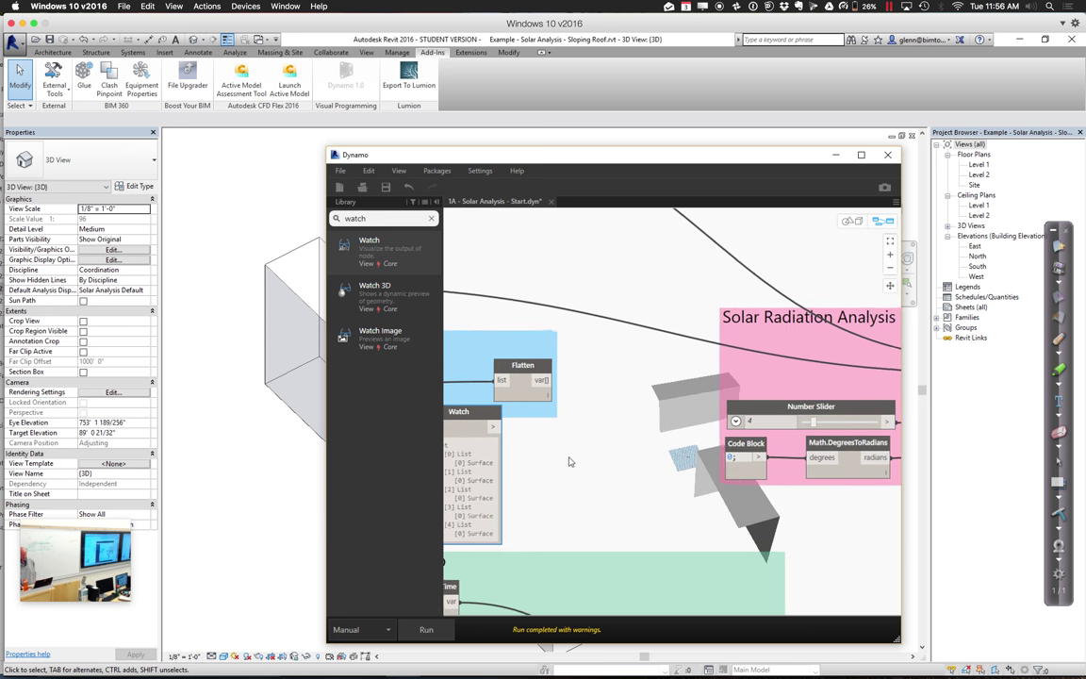
scroll(569, 461, "down", 4)
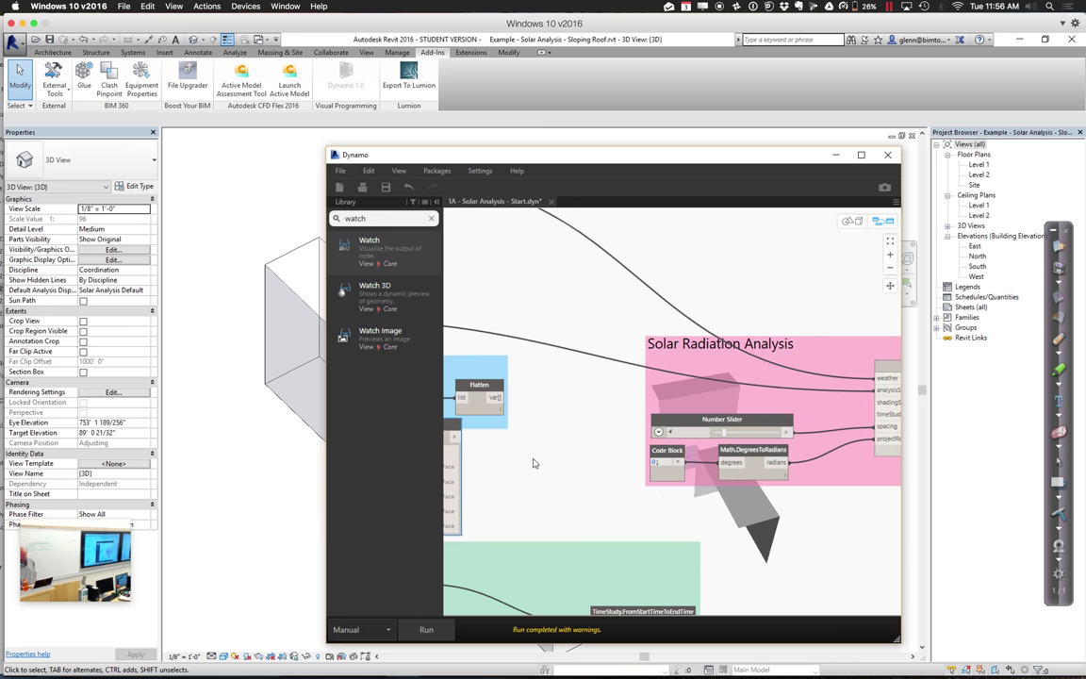
left_click(497, 397)
left_click(879, 402)
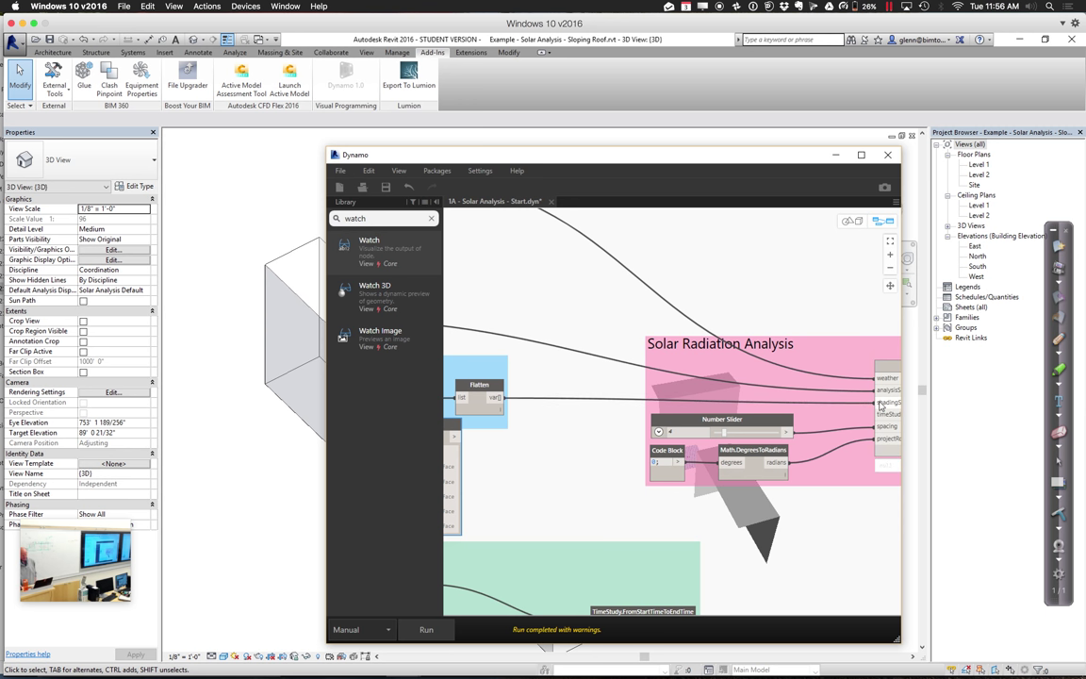
- Move the Dynamo window aside and set Revit's sun settings to the multi-day Spring Solar Study preset
middle_click_drag(529, 492, 683, 346)
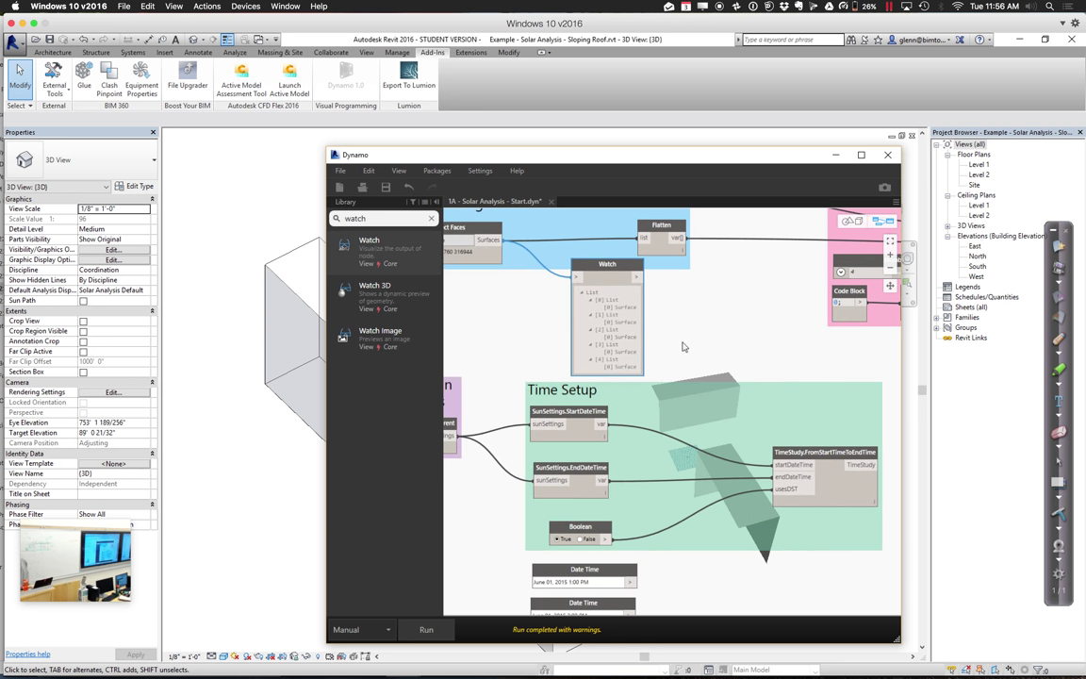
middle_click_drag(488, 385, 552, 347)
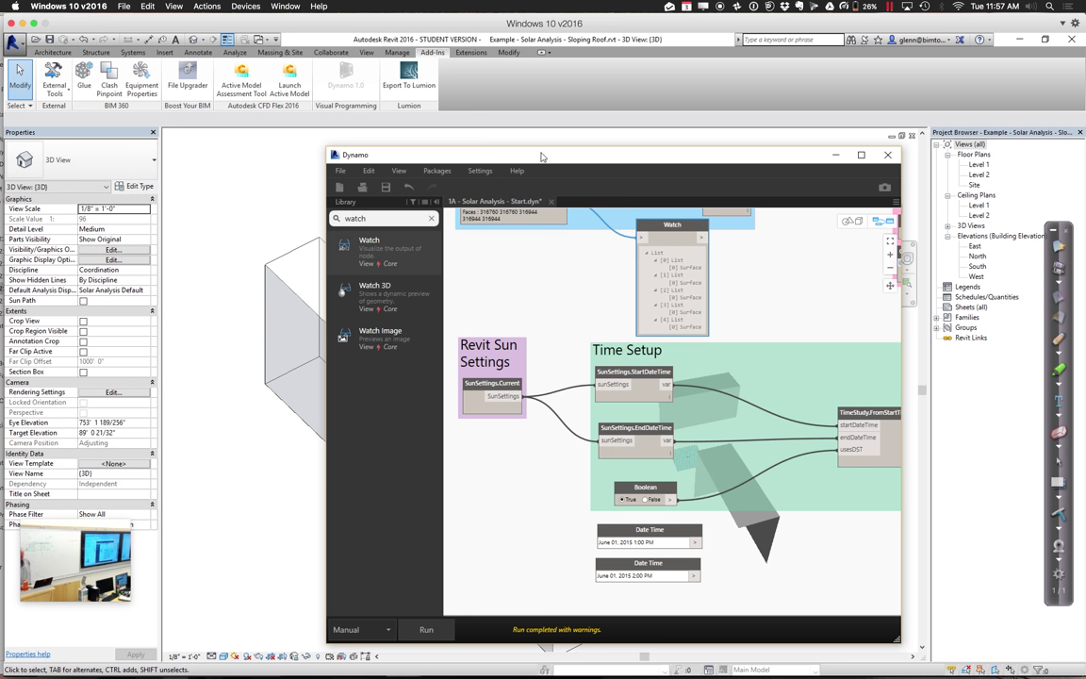
left_click_drag(540, 155, 647, 152)
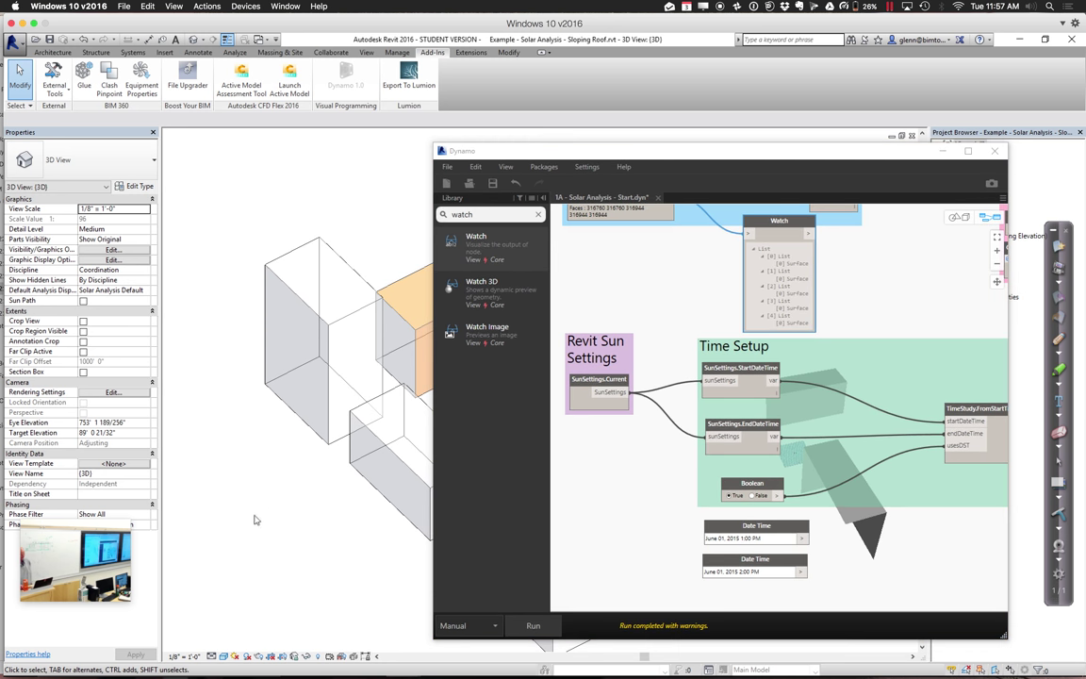
left_click(236, 657)
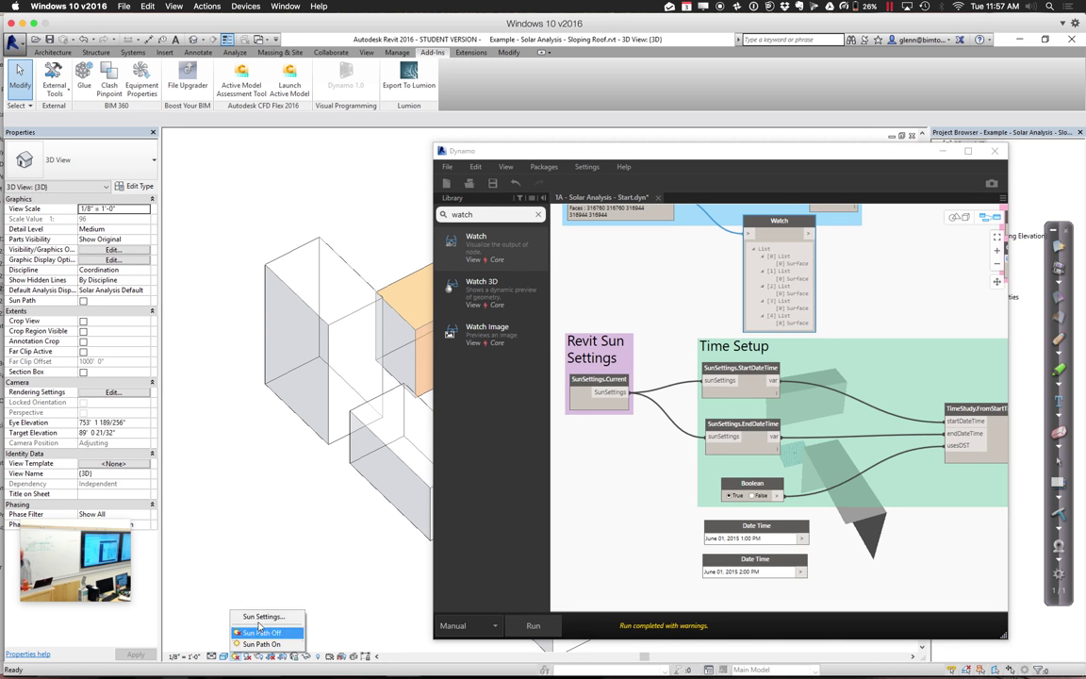
left_click(262, 618)
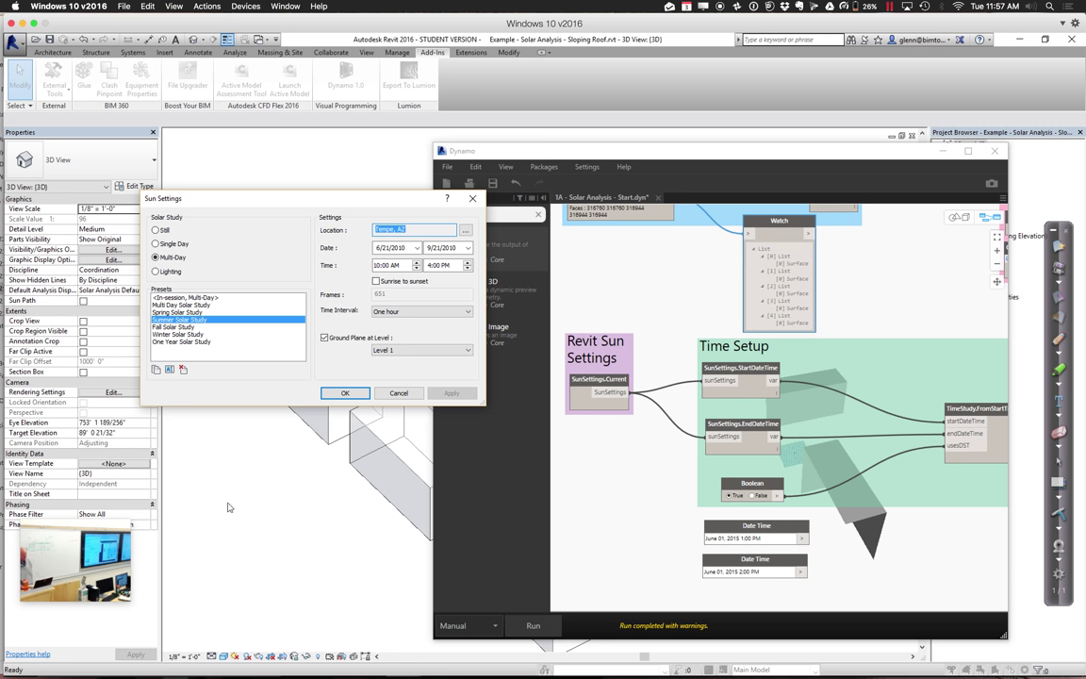
left_click(203, 313)
left_click(191, 342)
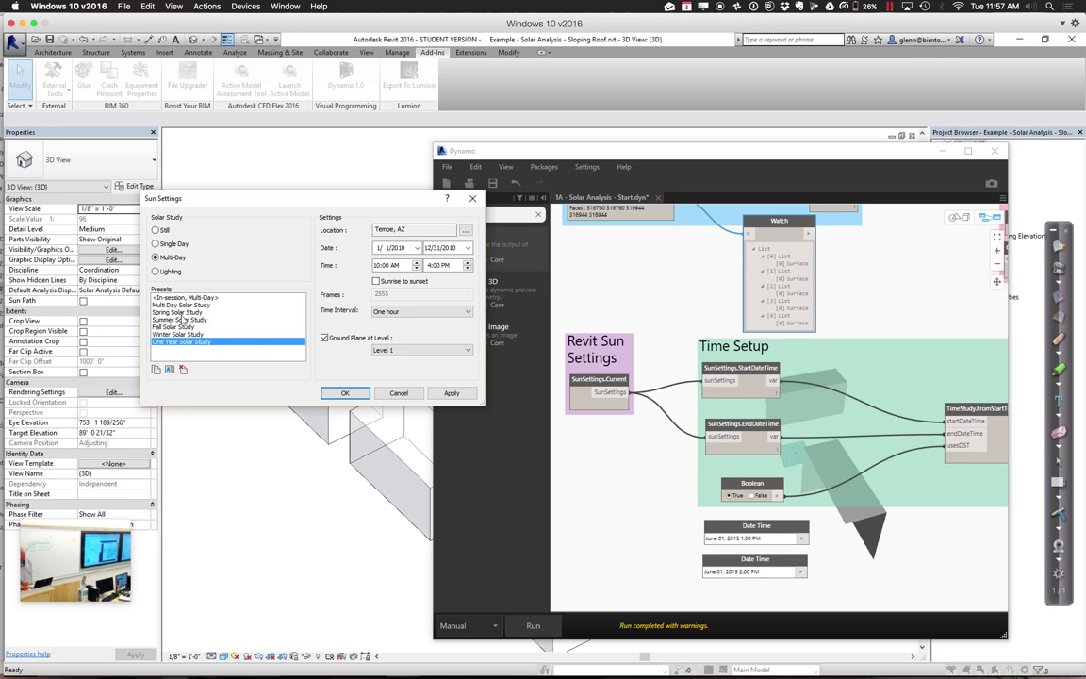
left_click(183, 313)
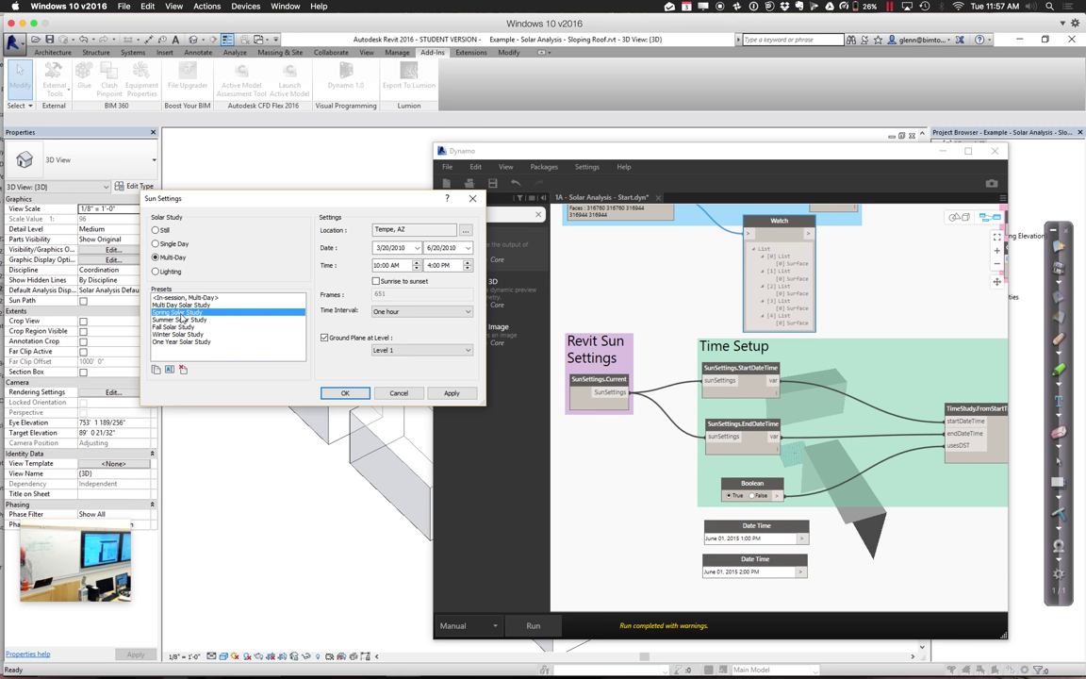
left_click(345, 394)
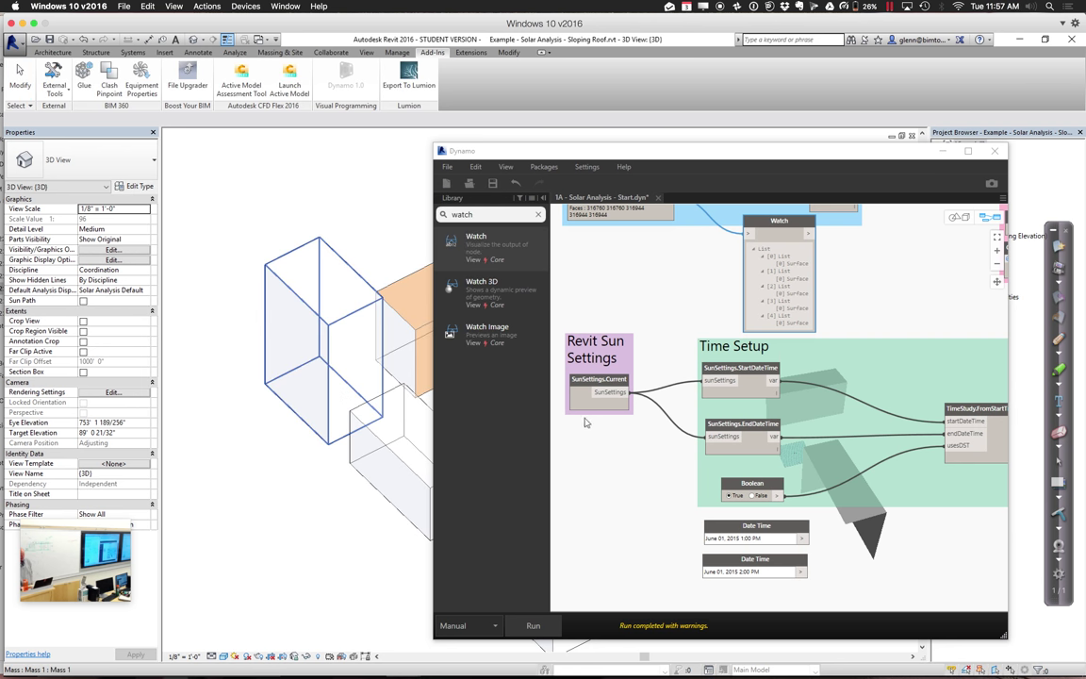
- Run the graph and inspect the outputs of the current sun settings, StartDateTime and EndDateTime nodes
mouse_move(609, 394)
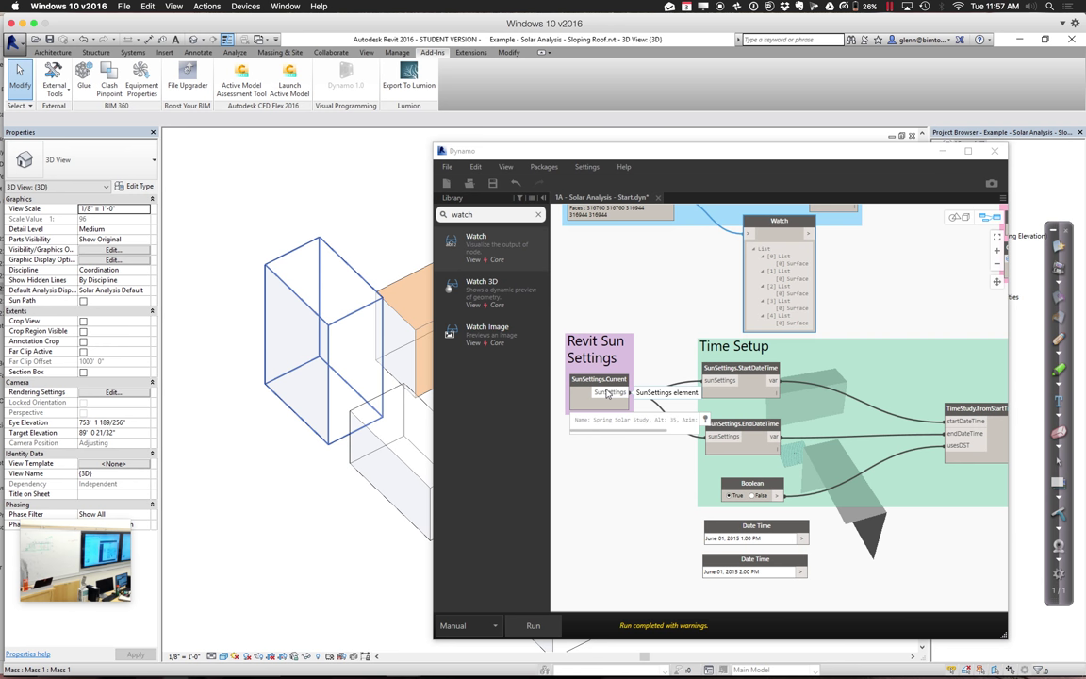
left_click_drag(629, 392, 706, 381)
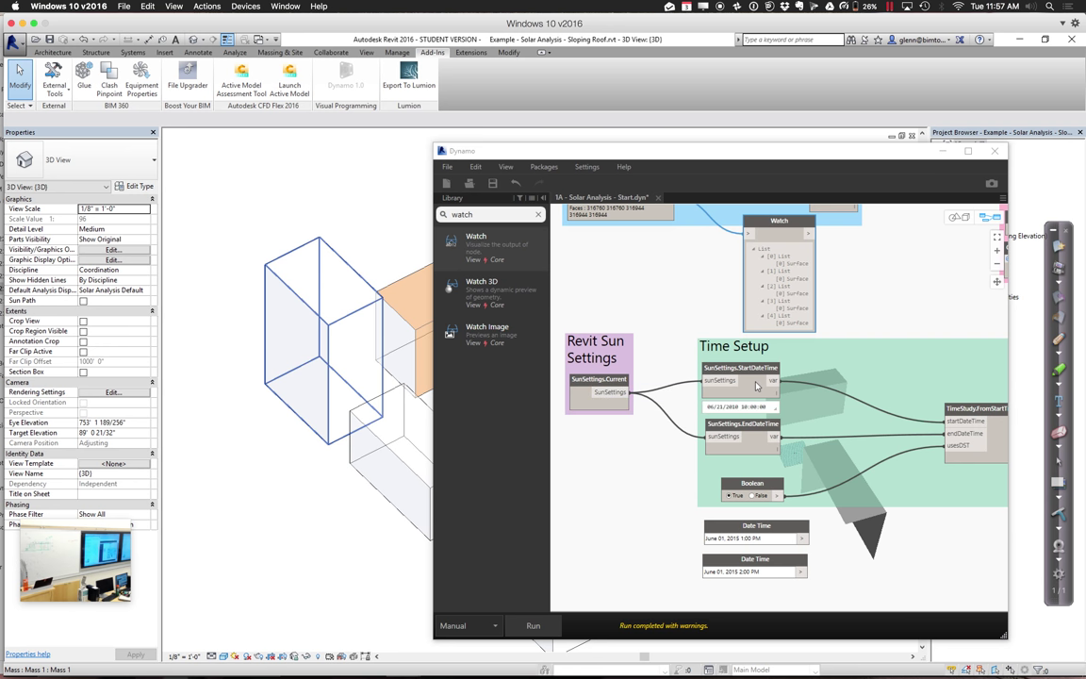
middle_click_drag(757, 388, 671, 369)
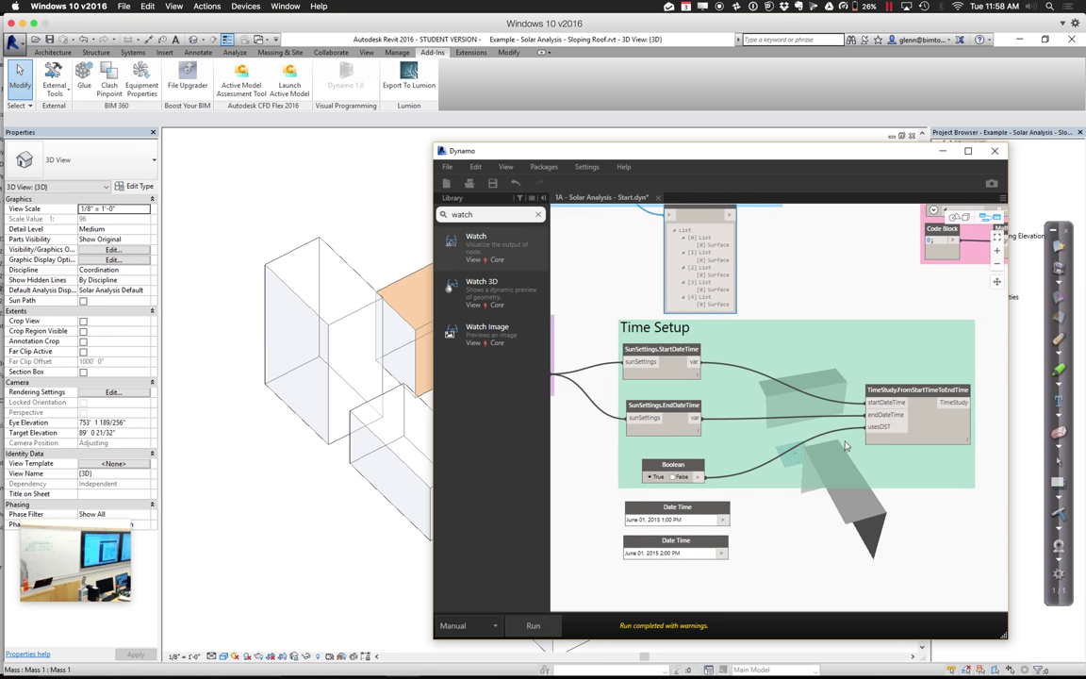
middle_click_drag(846, 446, 877, 399)
scroll(877, 399, "down", 1)
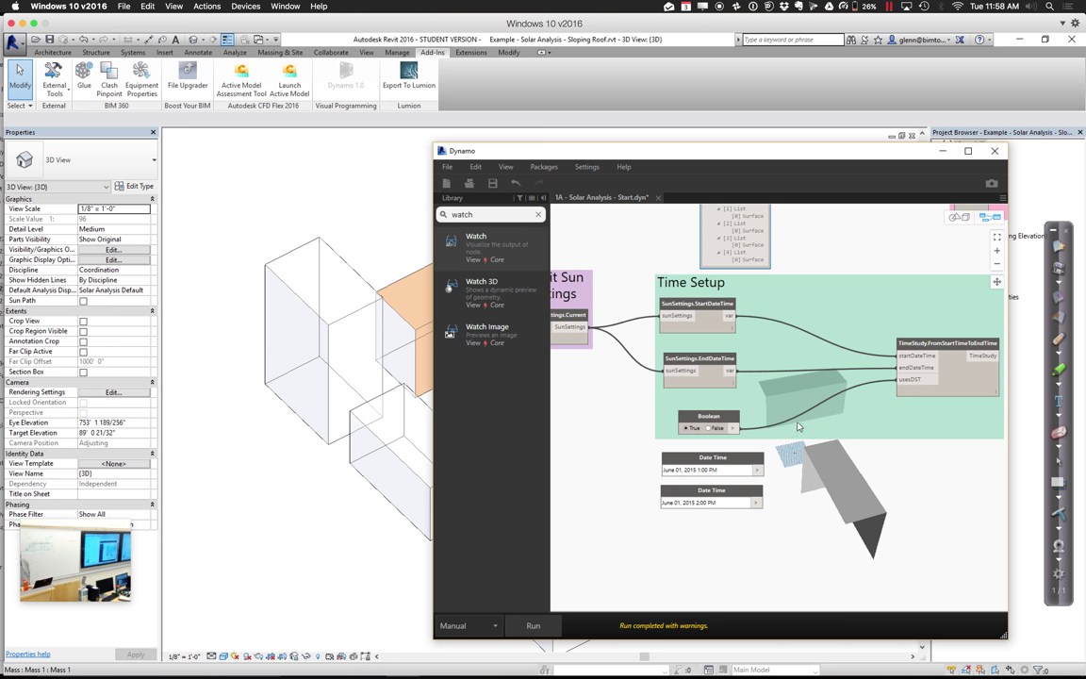
middle_click_drag(798, 427, 743, 370)
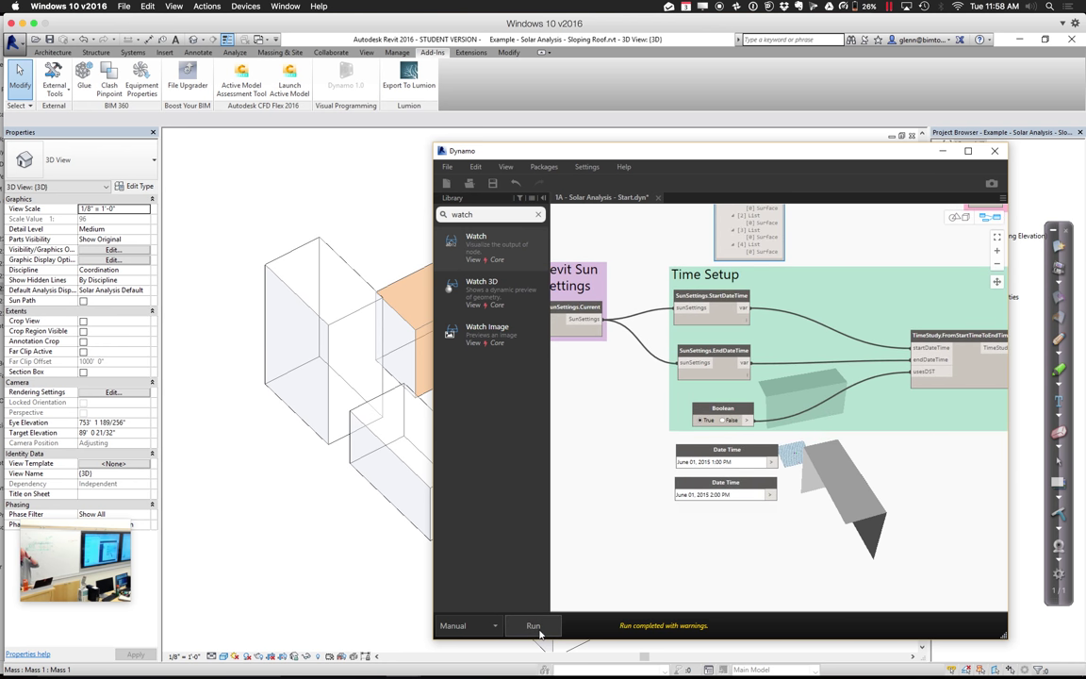
mouse_move(746, 322)
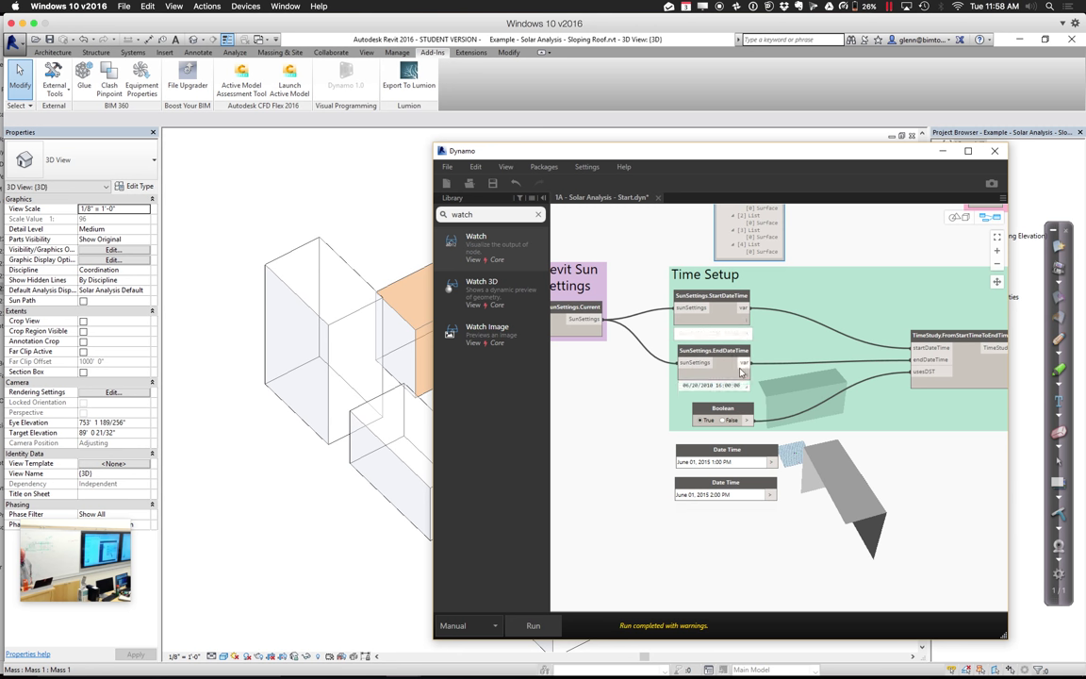
mouse_move(744, 376)
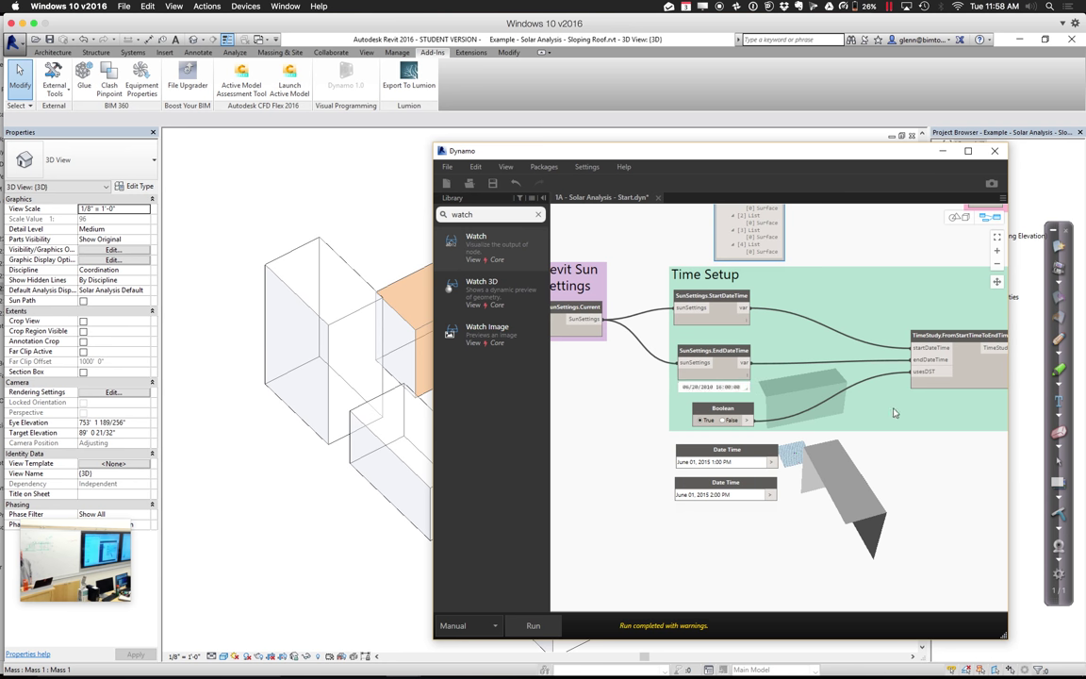
- Align the Boolean node beneath the SunSettings.EndDateTime node in the Time Setup group
scroll(792, 406, "right", 5)
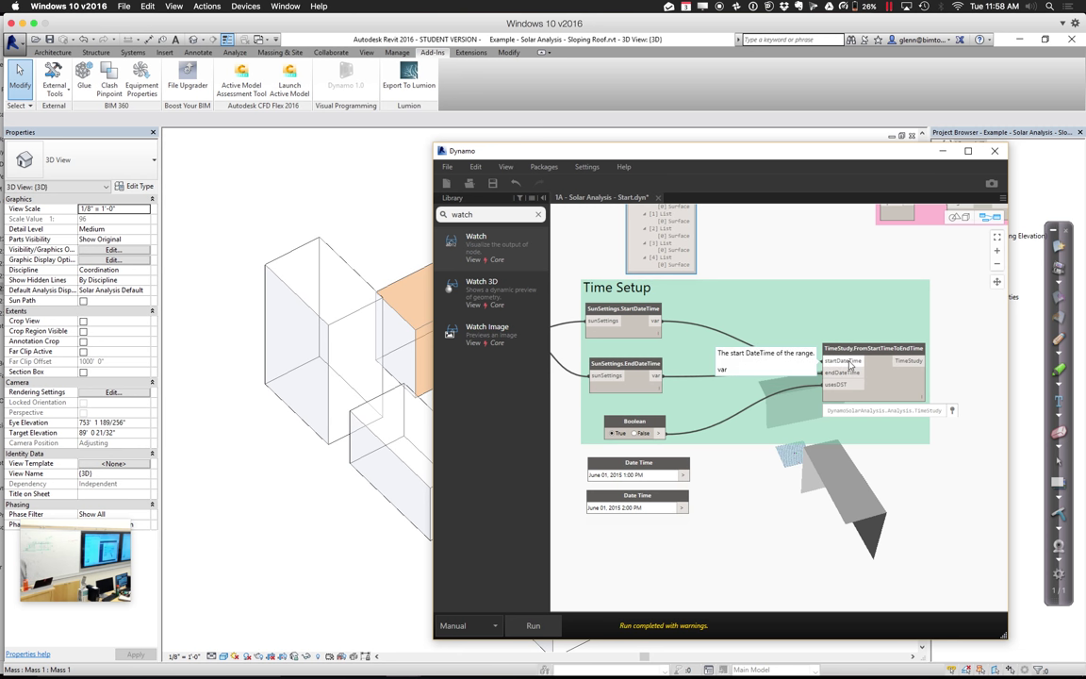
left_click(643, 420)
left_click_drag(643, 420, 629, 422)
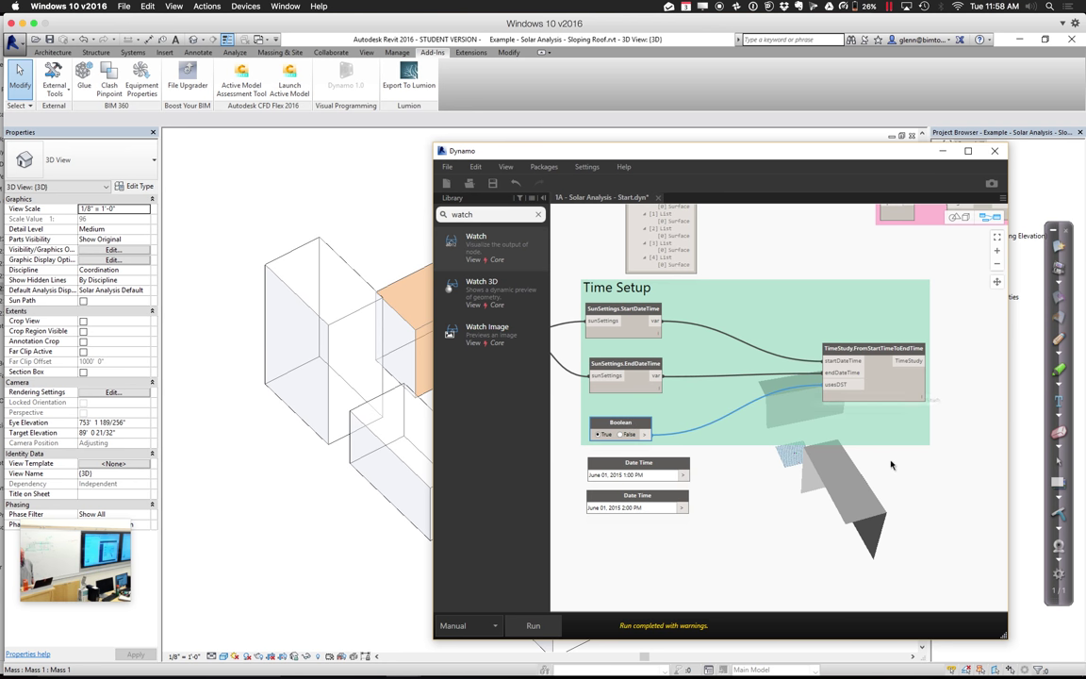
- Search the node library for "timestudy" and place a TimeStudy.StartDateTime node beside the Time Setup group
middle_click_drag(892, 464, 811, 493)
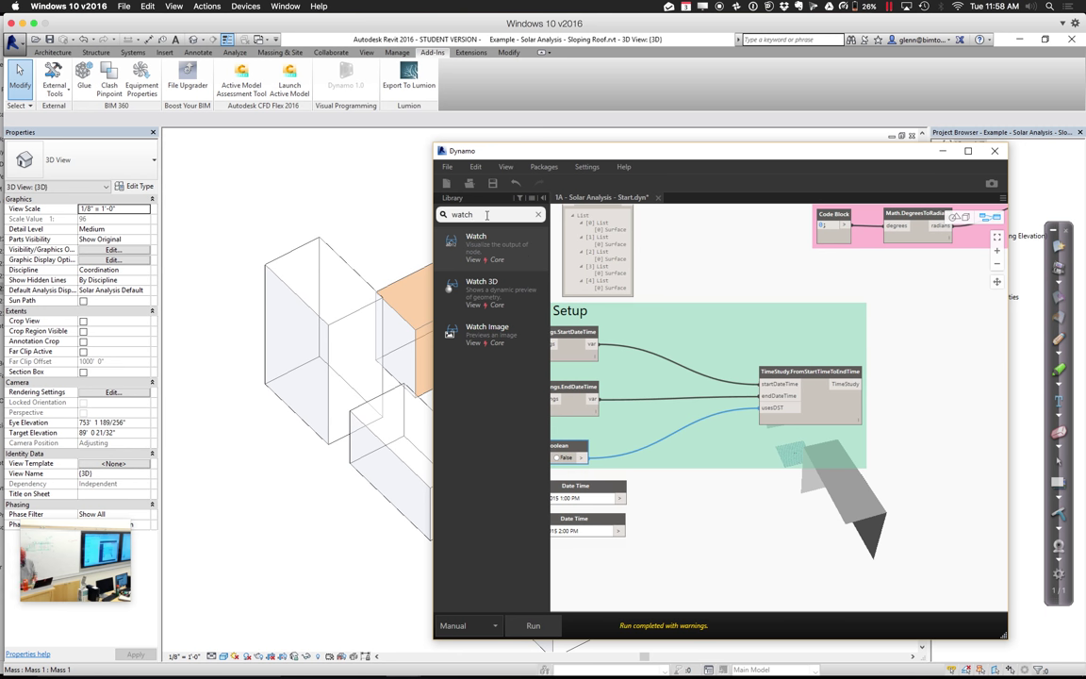
key("BackSpace")
key("BackSpace")
key("BackSpace")
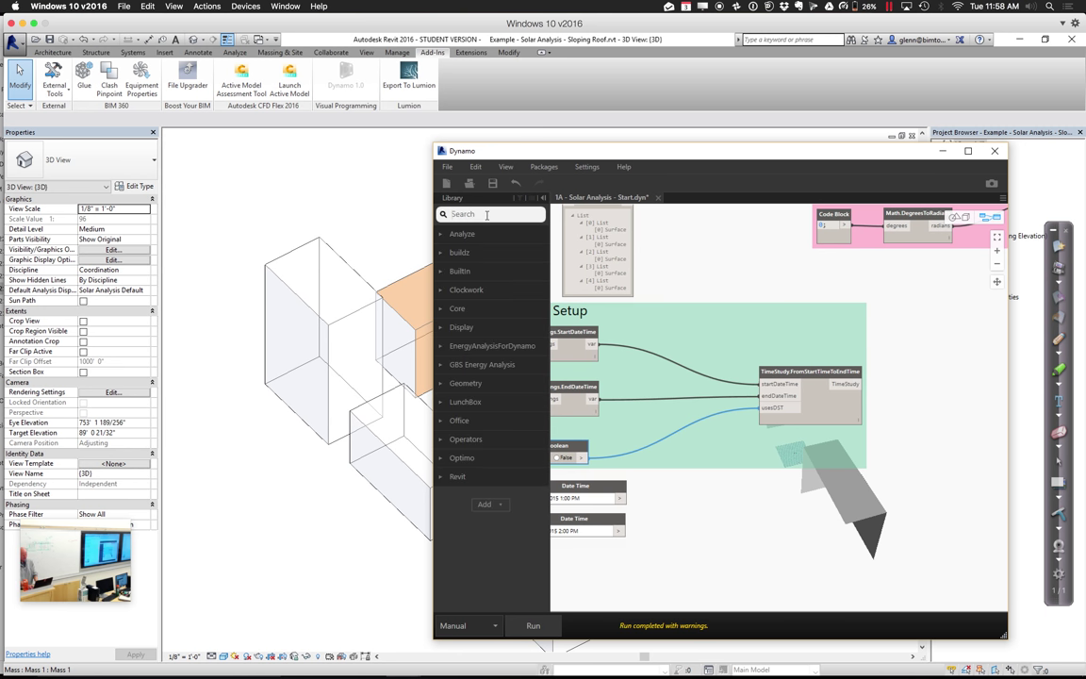
type("time")
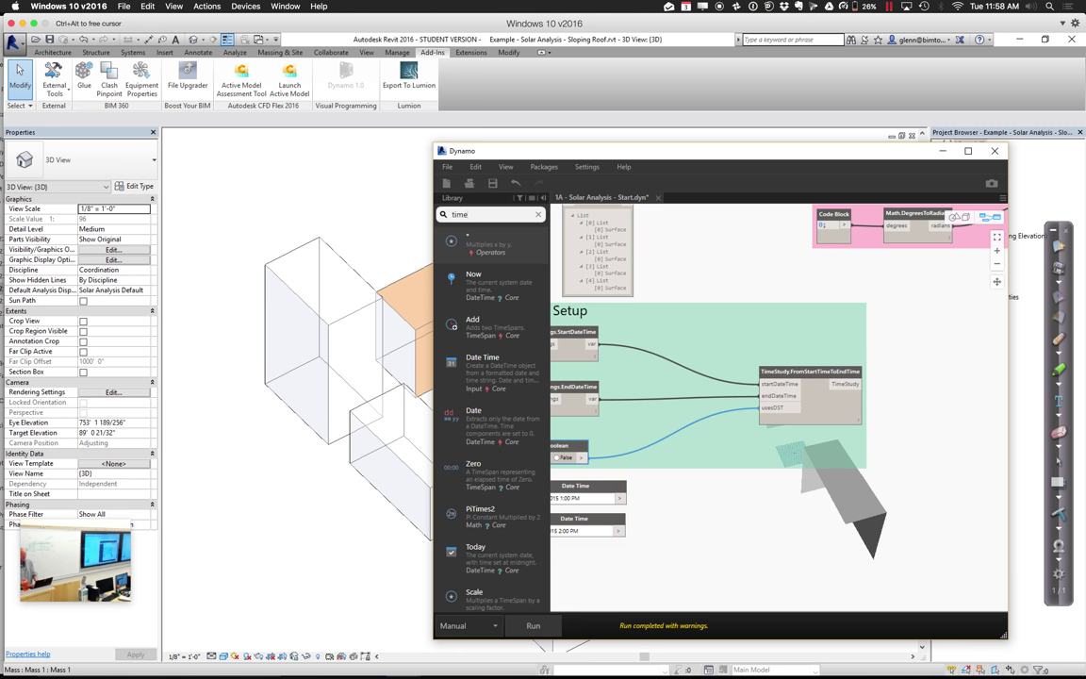
type("study")
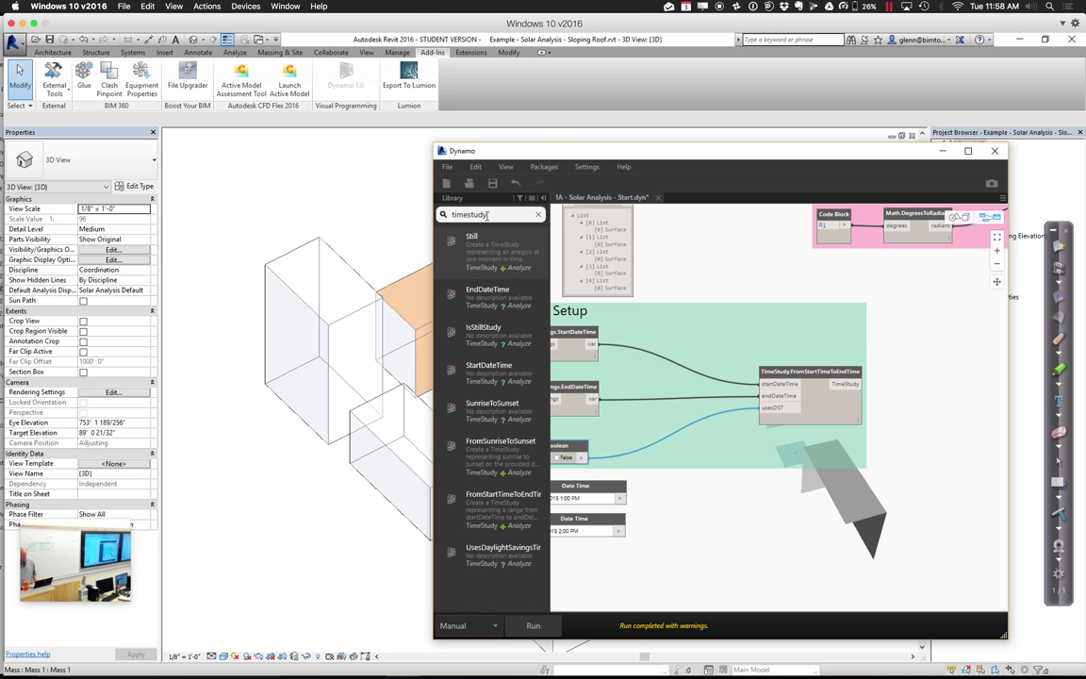
mouse_move(478, 350)
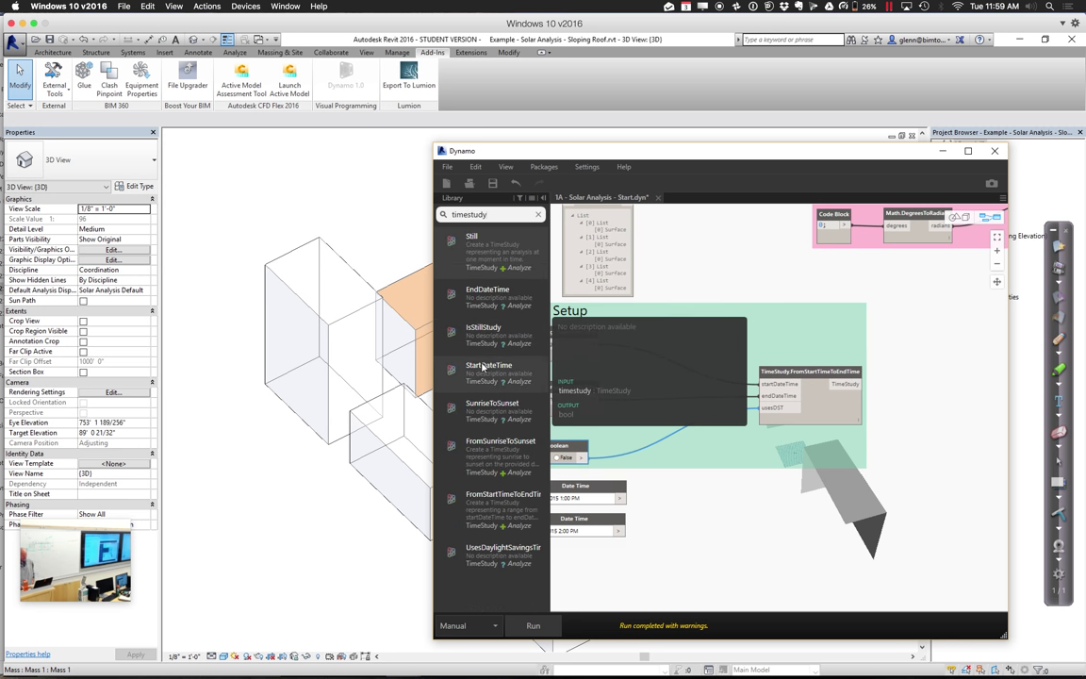
left_click_drag(481, 368, 929, 398)
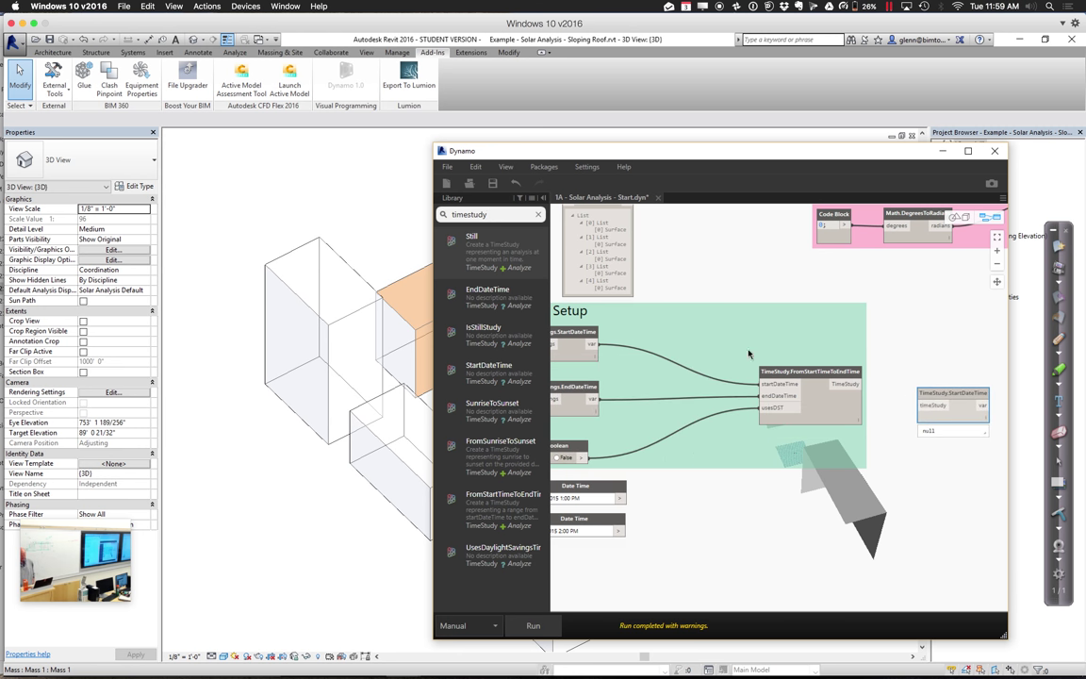
- Add a TimeStudy.EndDateTime node and place it directly below the TimeStudy.StartDateTime node
mouse_move(505, 322)
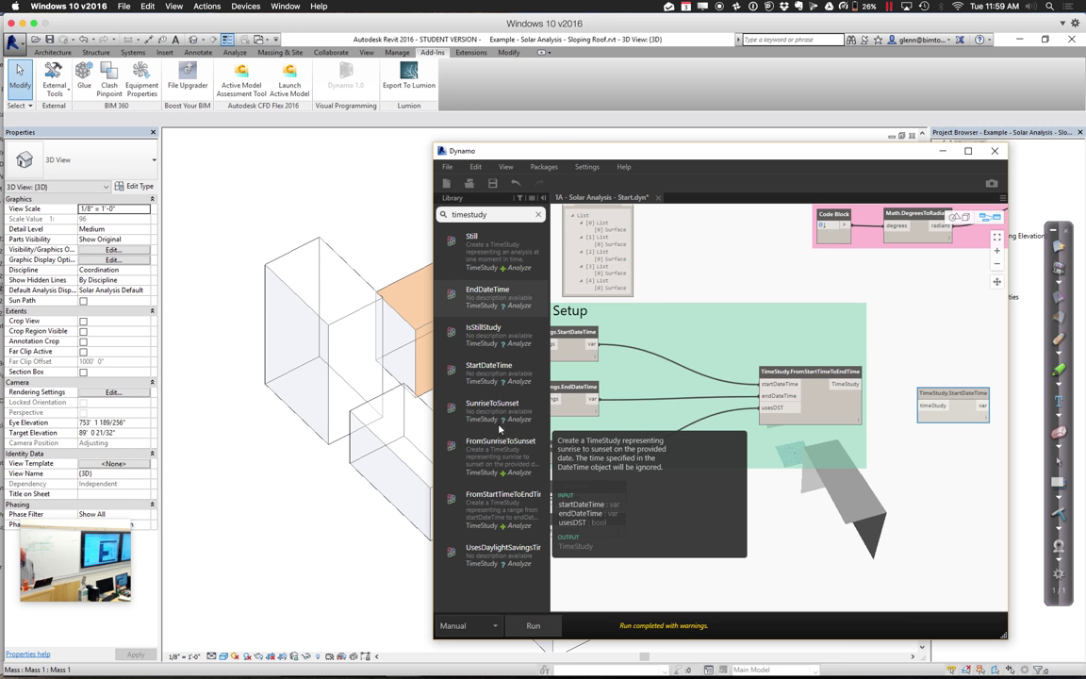
left_click(499, 308)
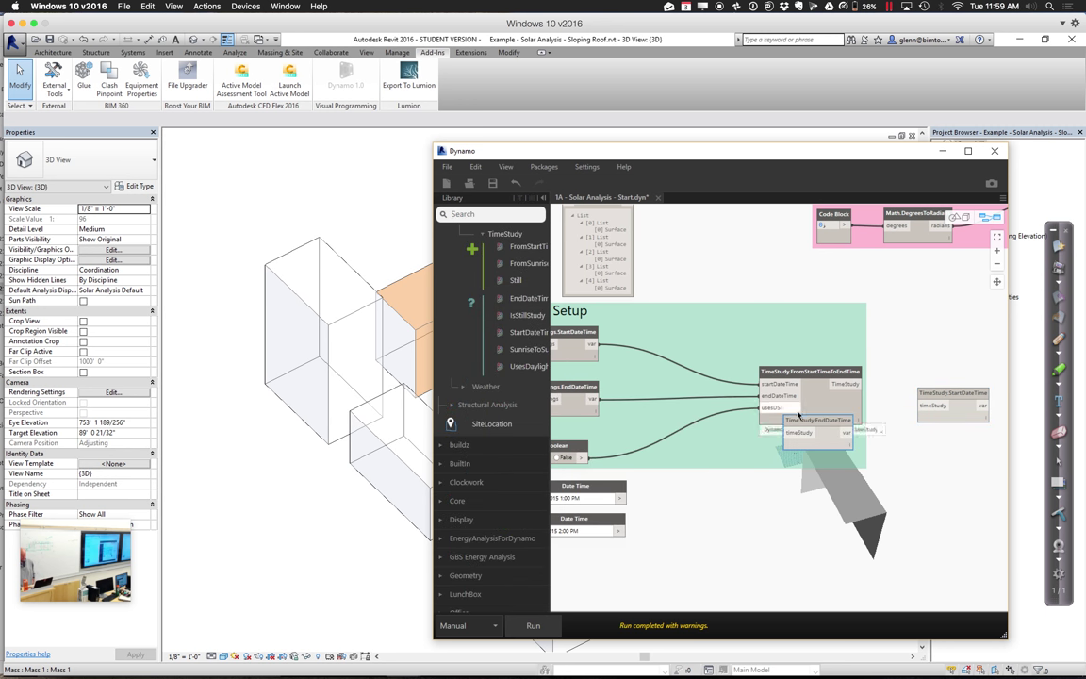
left_click_drag(703, 369, 942, 459)
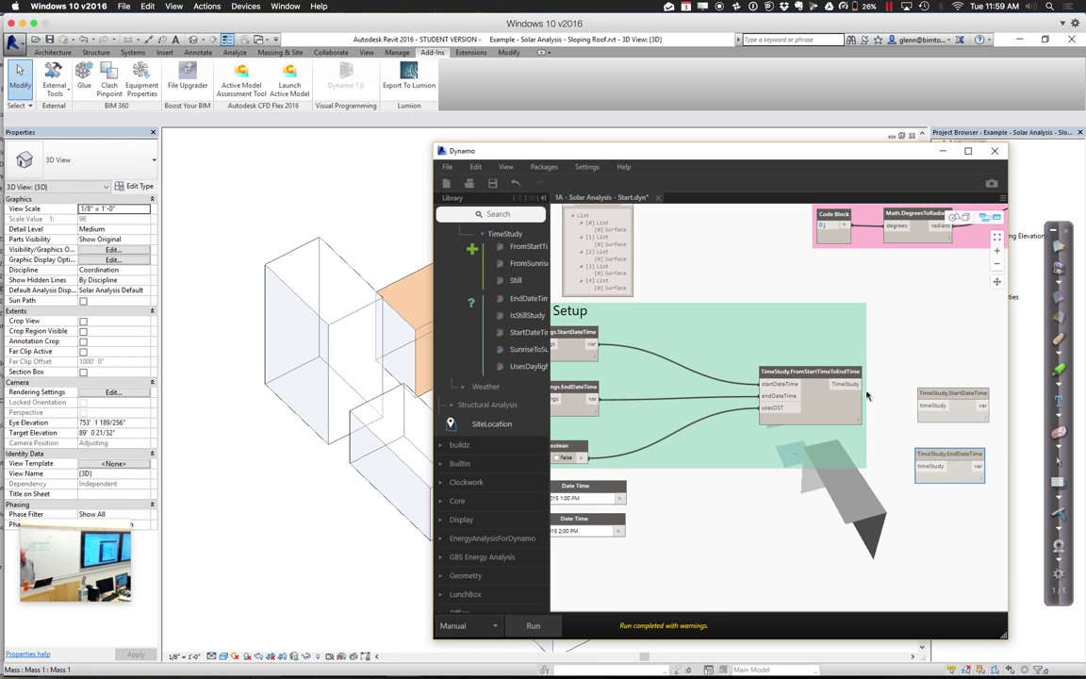
- Connect the time study output to both the TimeStudy.StartDateTime and TimeStudy.EndDateTime nodes, then run the graph and preview the start date
left_click_drag(860, 384, 916, 408)
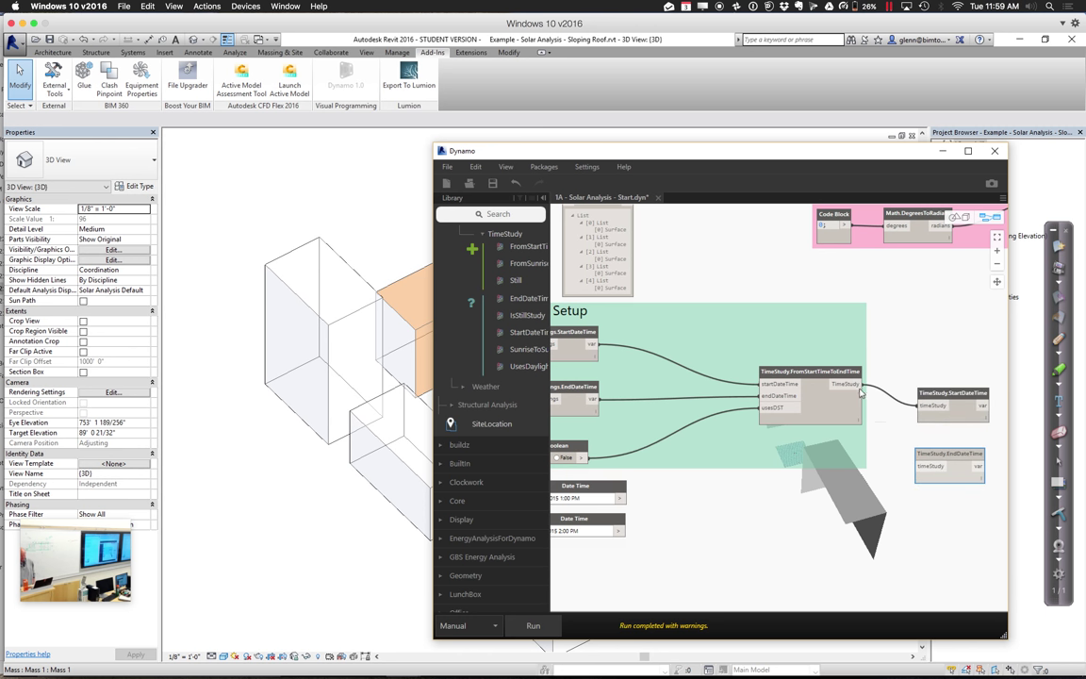
left_click_drag(860, 384, 924, 466)
left_click(924, 466)
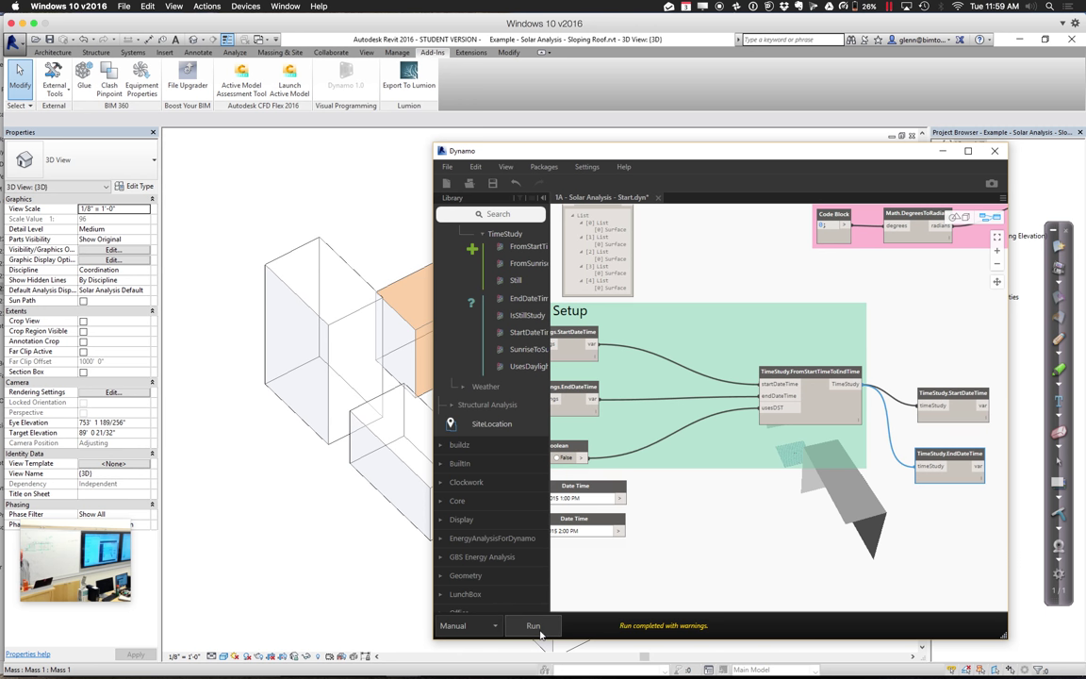
mouse_move(985, 423)
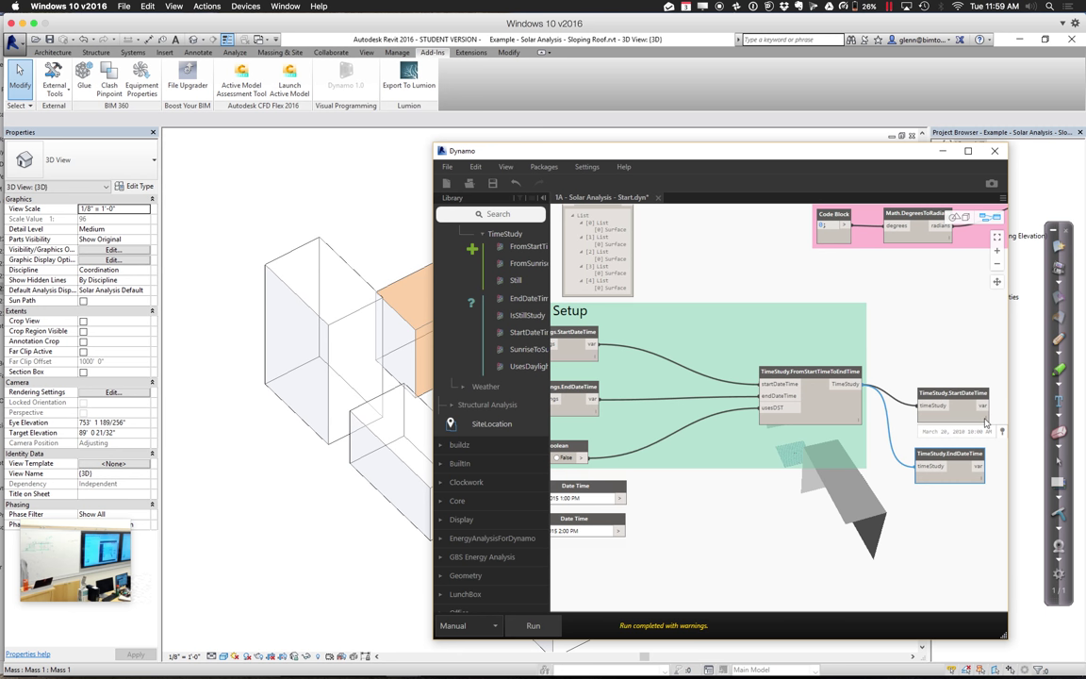
- Nudge the TimeStudy.StartDateTime and TimeStudy.EndDateTime nodes slightly upward and select the TimeStudy.FromStartTimeToEndTime node
left_click_drag(945, 398, 943, 392)
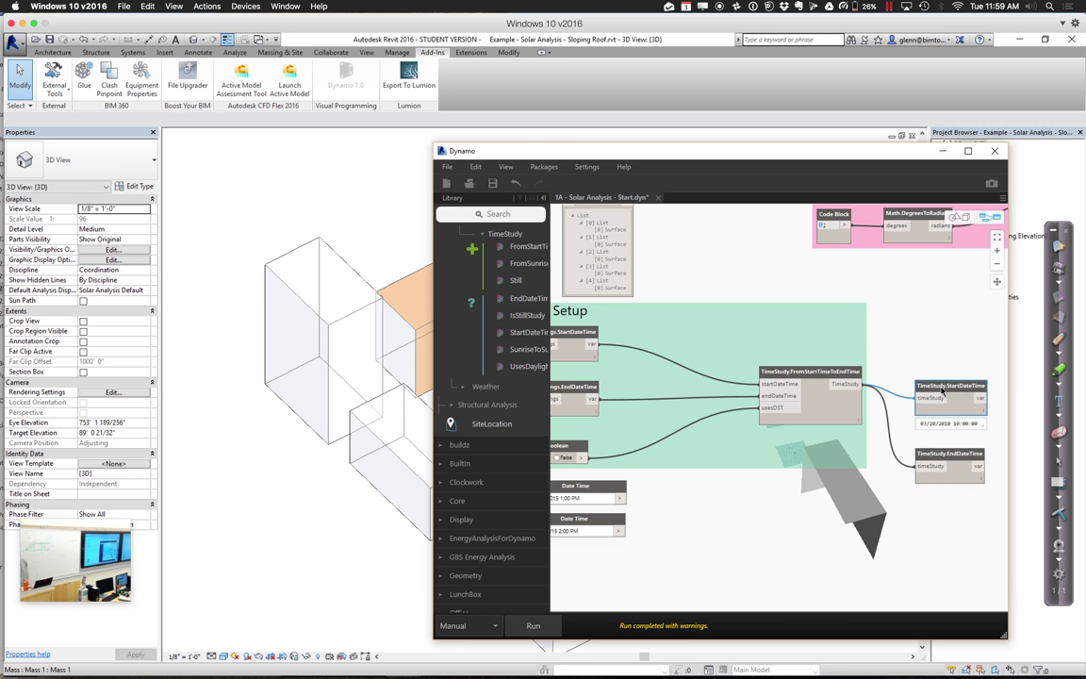
left_click_drag(946, 459, 946, 451)
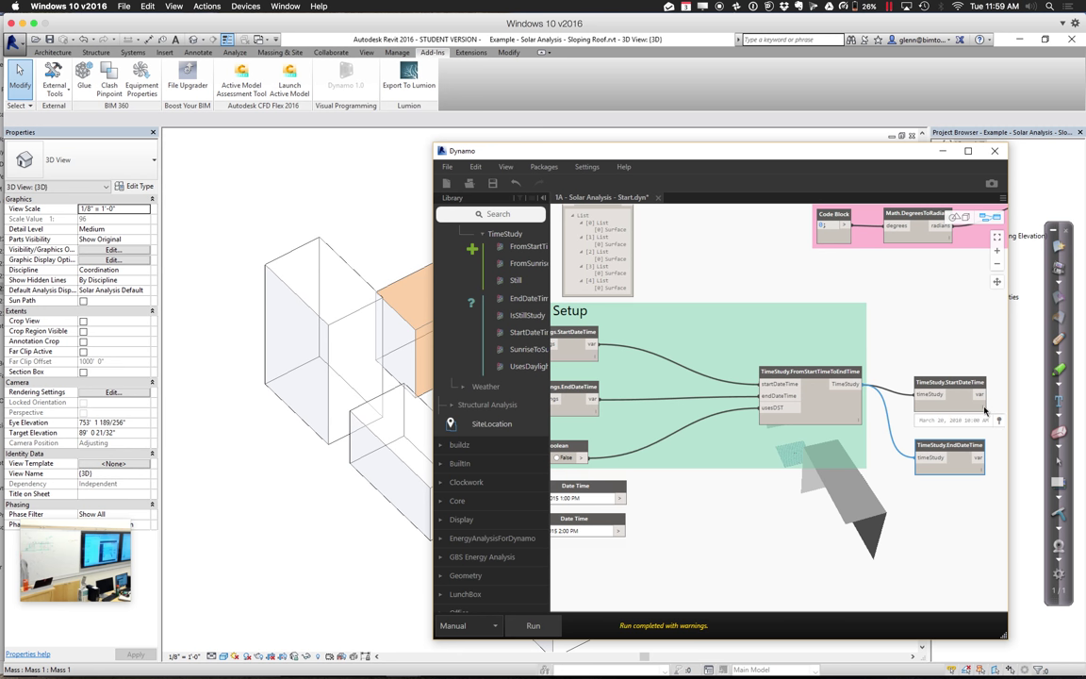
left_click(849, 374)
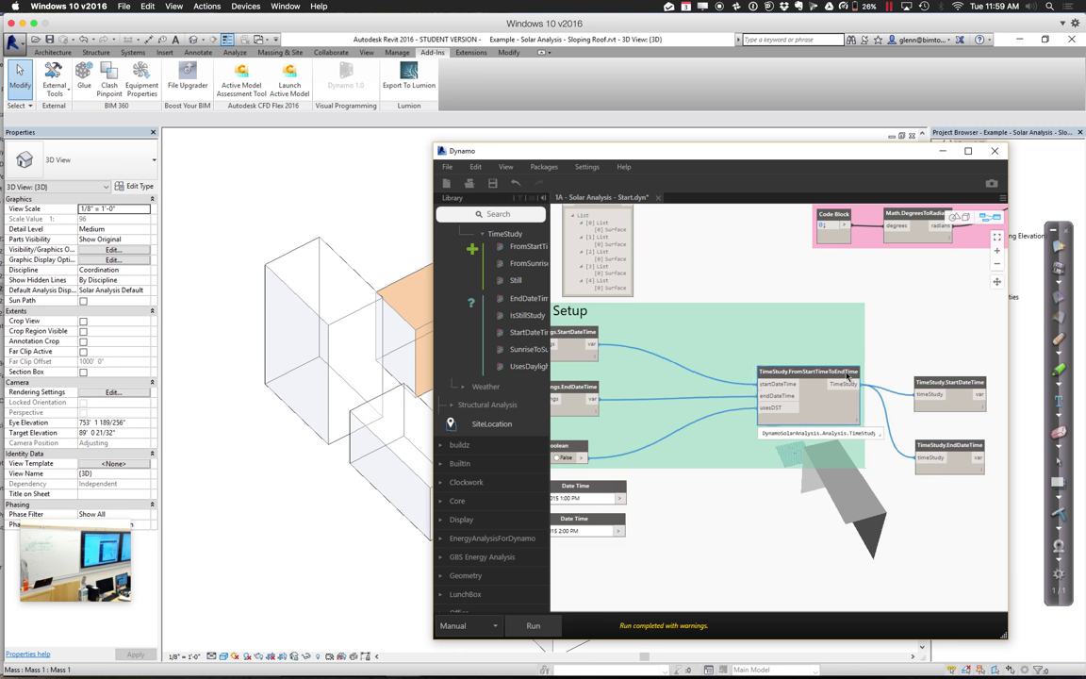
- Move the TimeStudy.FromStartTimeToEndTime node further into the Time Setup group, shift both date-time nodes closer to it, and preview their dates
left_click_drag(849, 374, 813, 374)
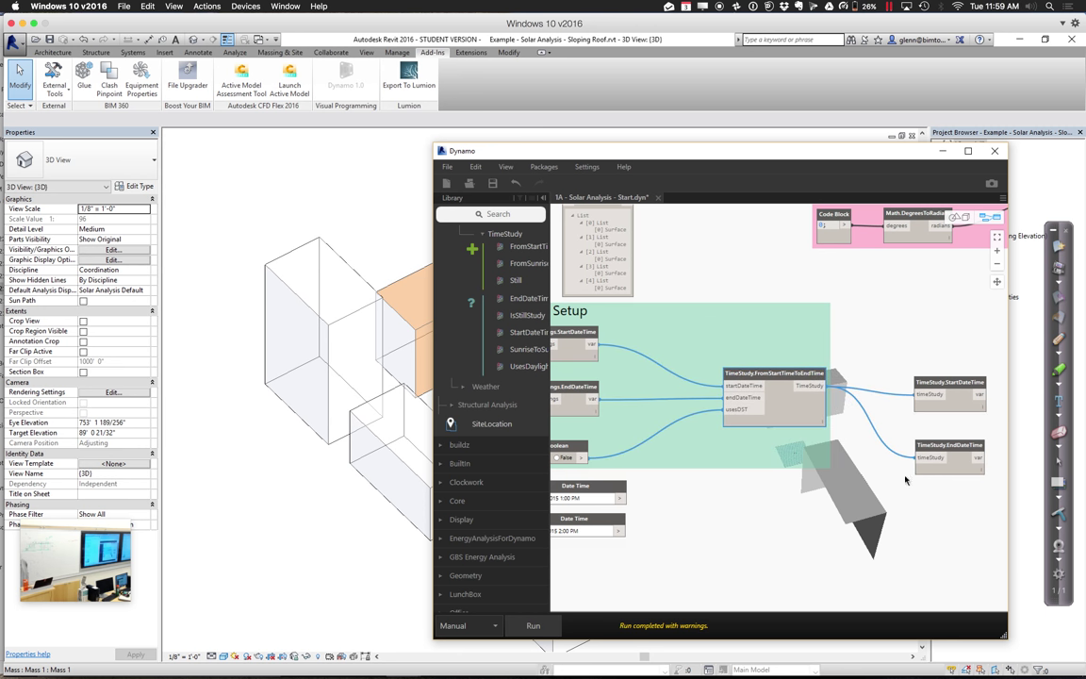
mouse_move(935, 471)
mouse_move(927, 510)
middle_mouse_down()
mouse_move(950, 505)
mouse_move(924, 516)
middle_mouse_up()
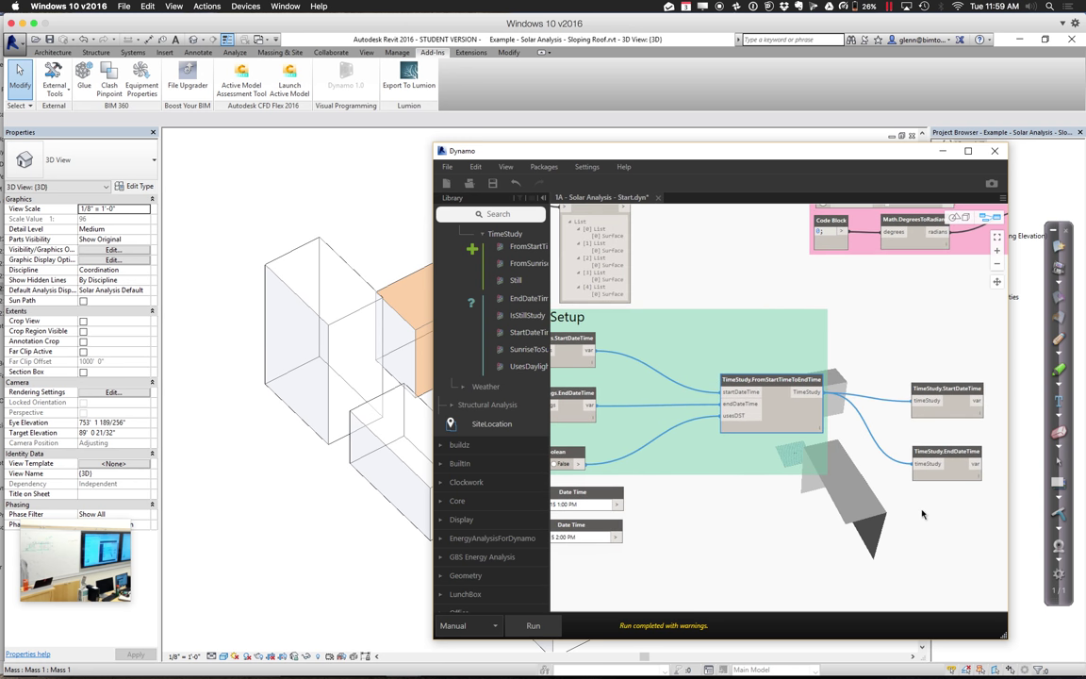
left_click_drag(956, 404, 941, 404)
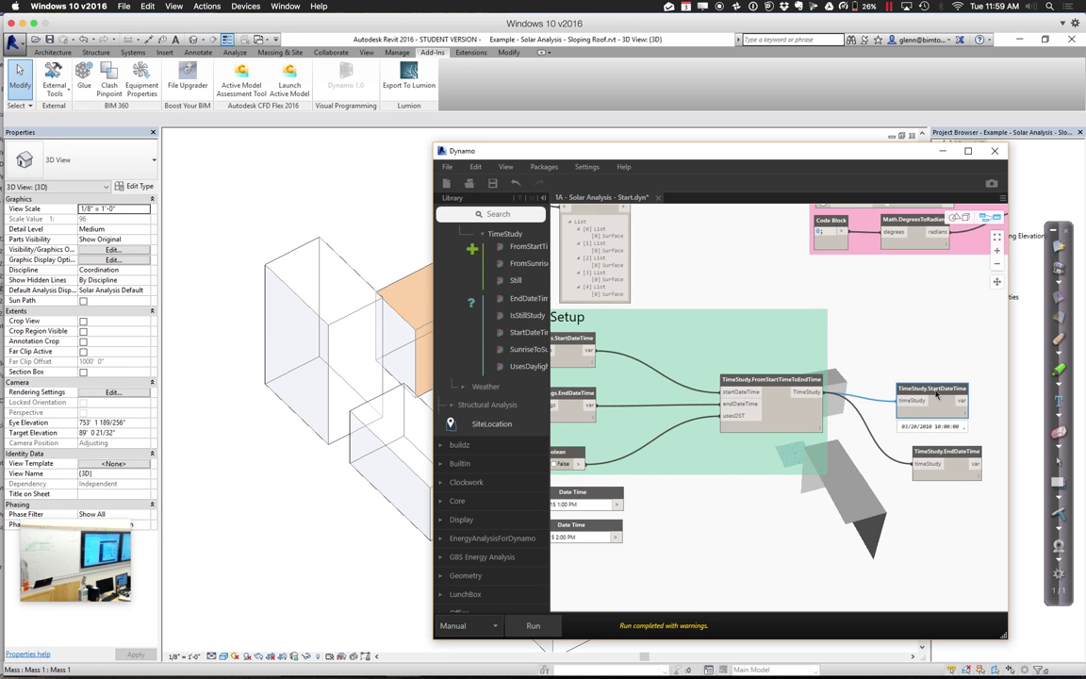
left_click_drag(939, 450, 929, 447)
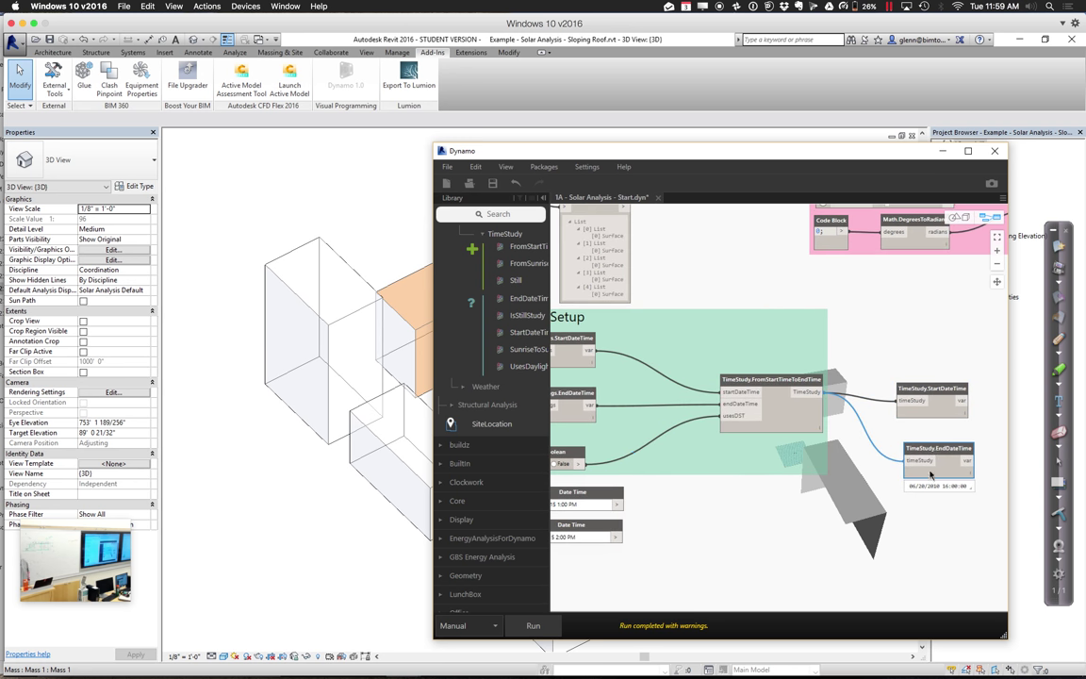
mouse_move(932, 486)
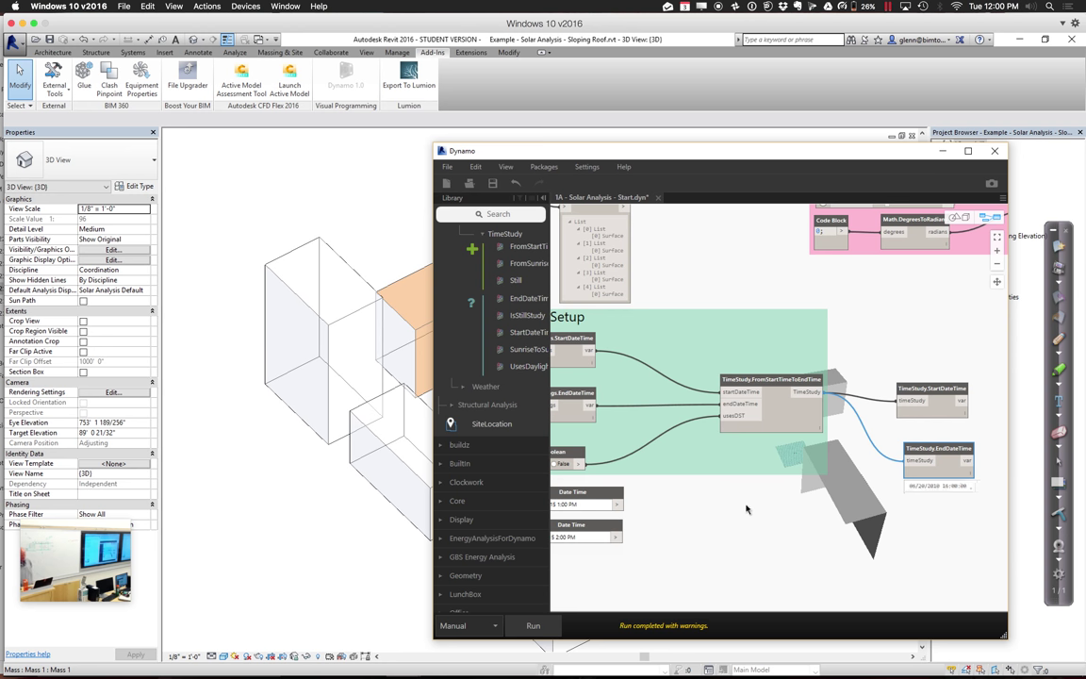
- Connect the TimeStudy.FromStartTimeToEndTime output to the timeStudy input of the SolarAnalysis.Analyze node and run the graph
middle_click_drag(741, 514, 823, 478)
scroll(664, 450, "up", 3)
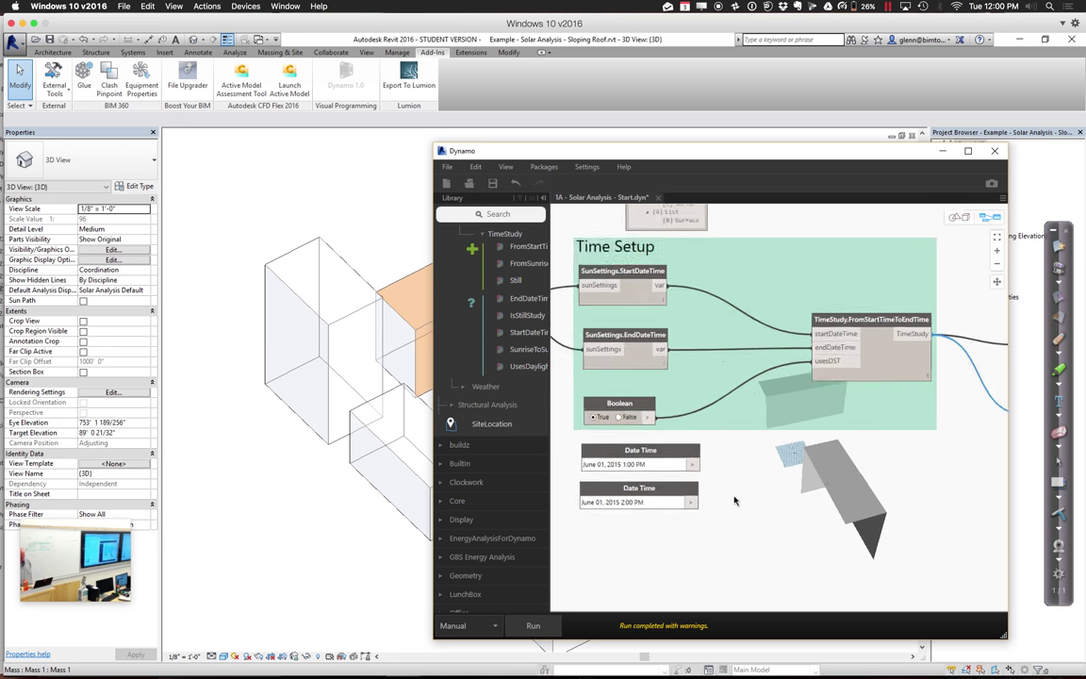
middle_click_drag(748, 499, 751, 507)
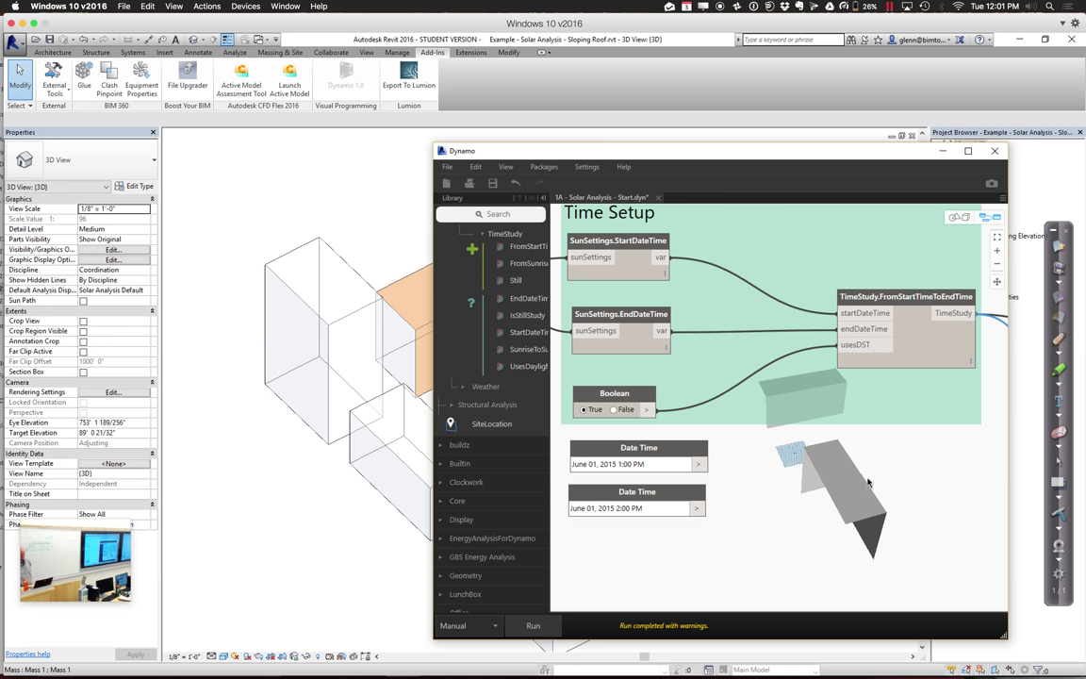
middle_click_drag(884, 469, 766, 571)
scroll(795, 431, "down", 3)
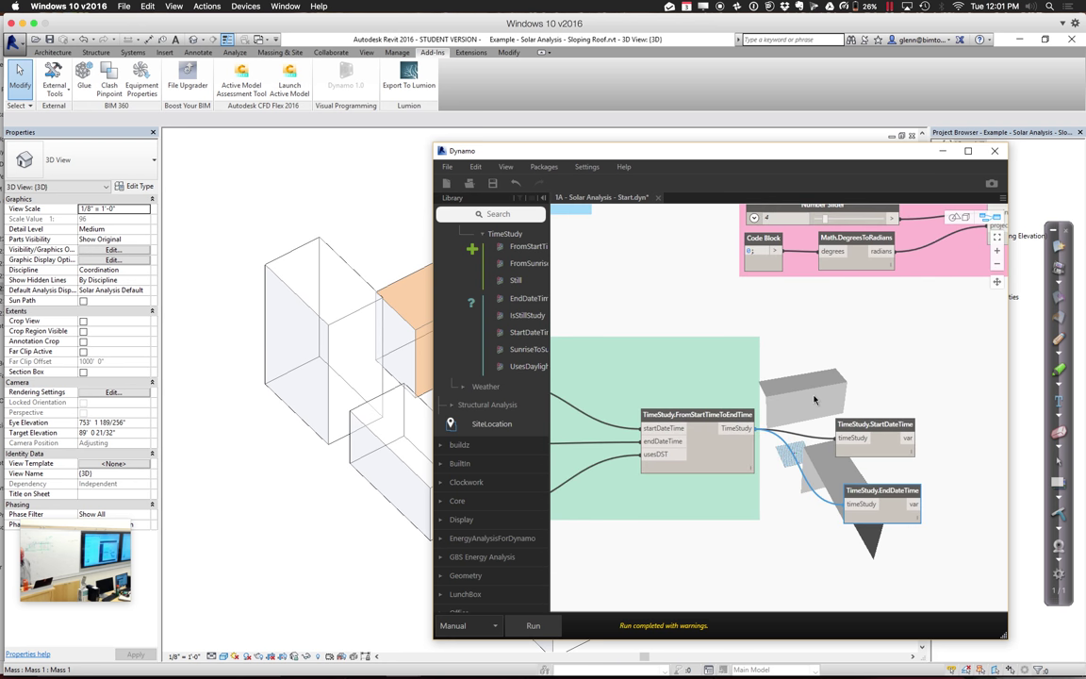
middle_click_drag(795, 431, 744, 506)
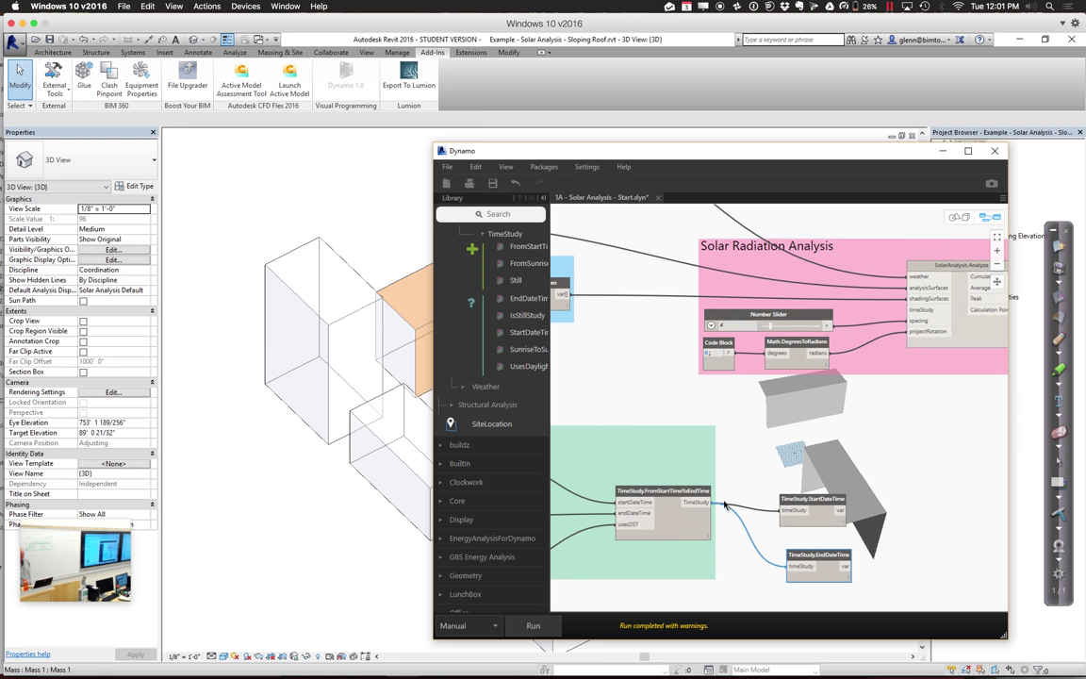
left_click_drag(705, 508, 919, 311)
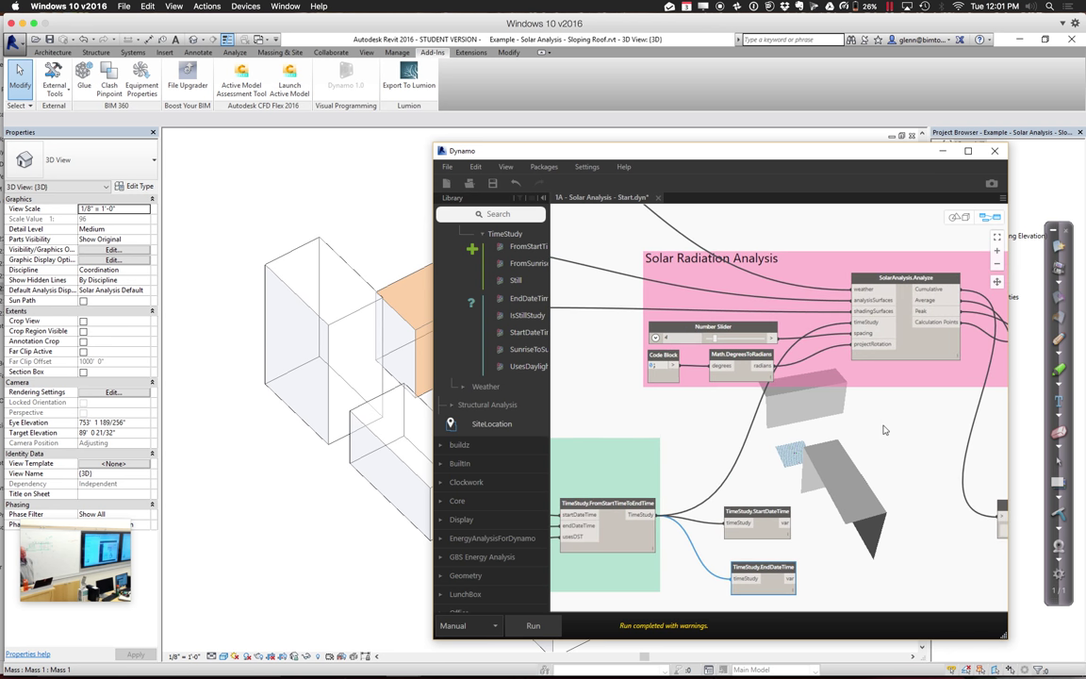
scroll(850, 415, "right", 3)
middle_click_drag(850, 430, 818, 407)
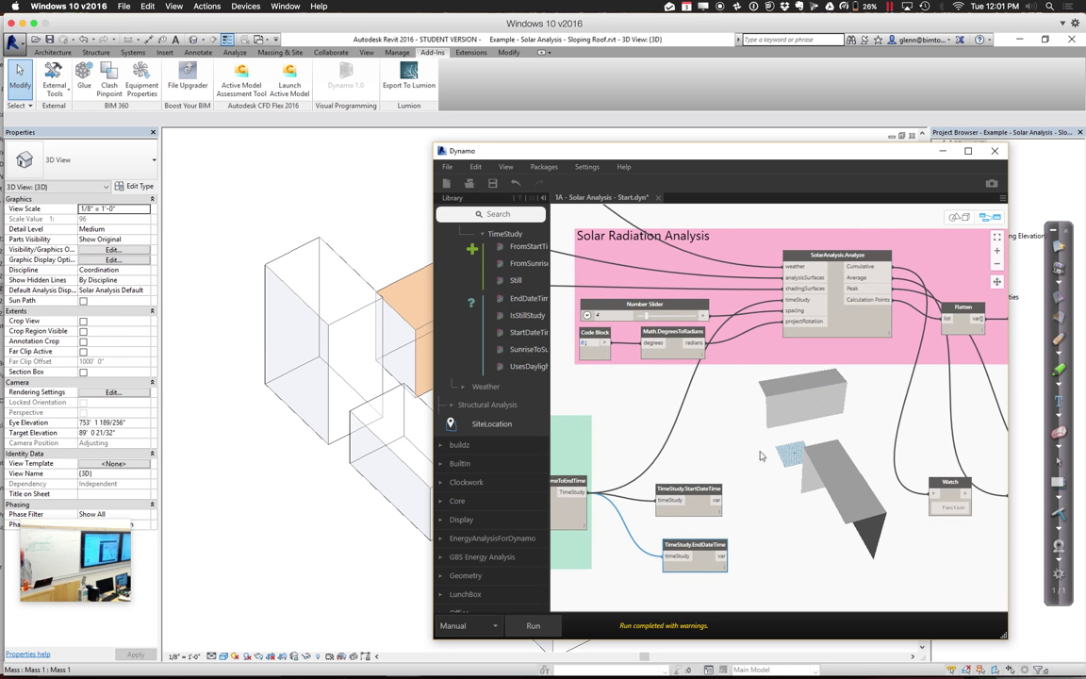
left_click(555, 627)
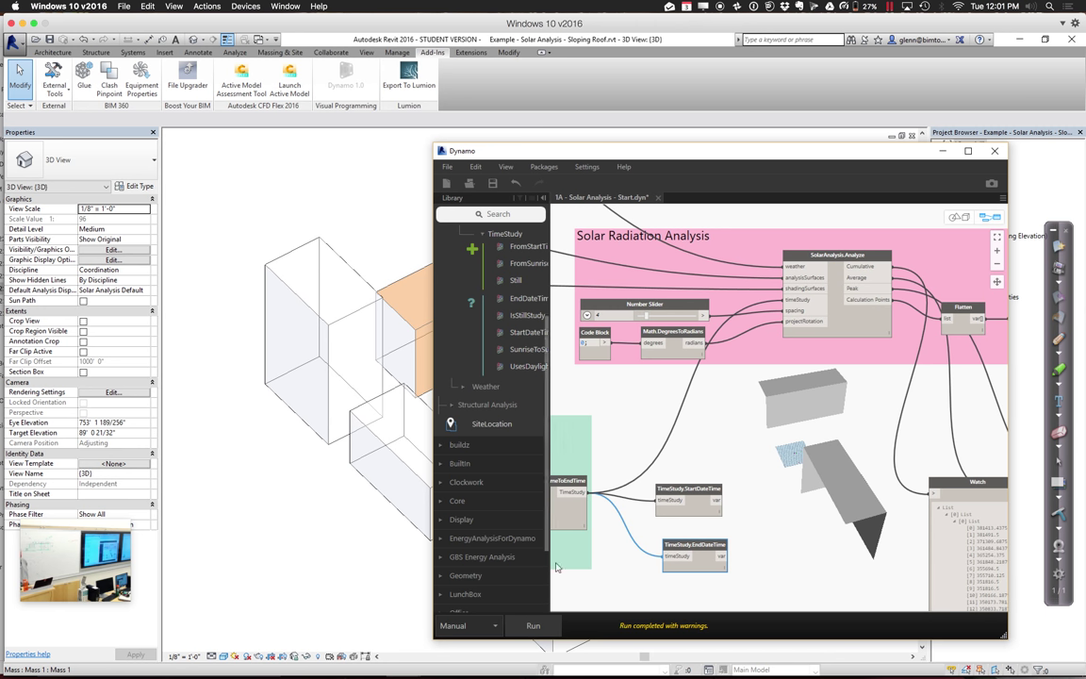
- Spread out the three Watch nodes for the Cumulative, Average and Peak results so they sit side by side without overlapping
scroll(806, 419, "up", 2)
scroll(806, 419, "right", 2)
middle_click_drag(806, 419, 689, 403)
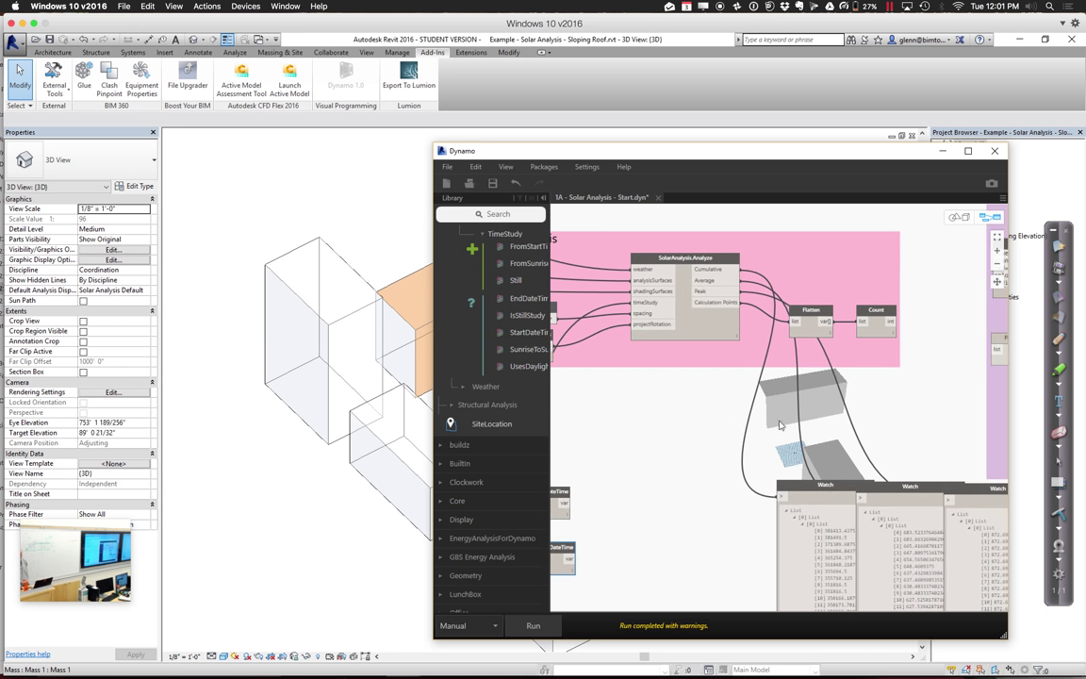
left_click_drag(789, 492, 754, 490)
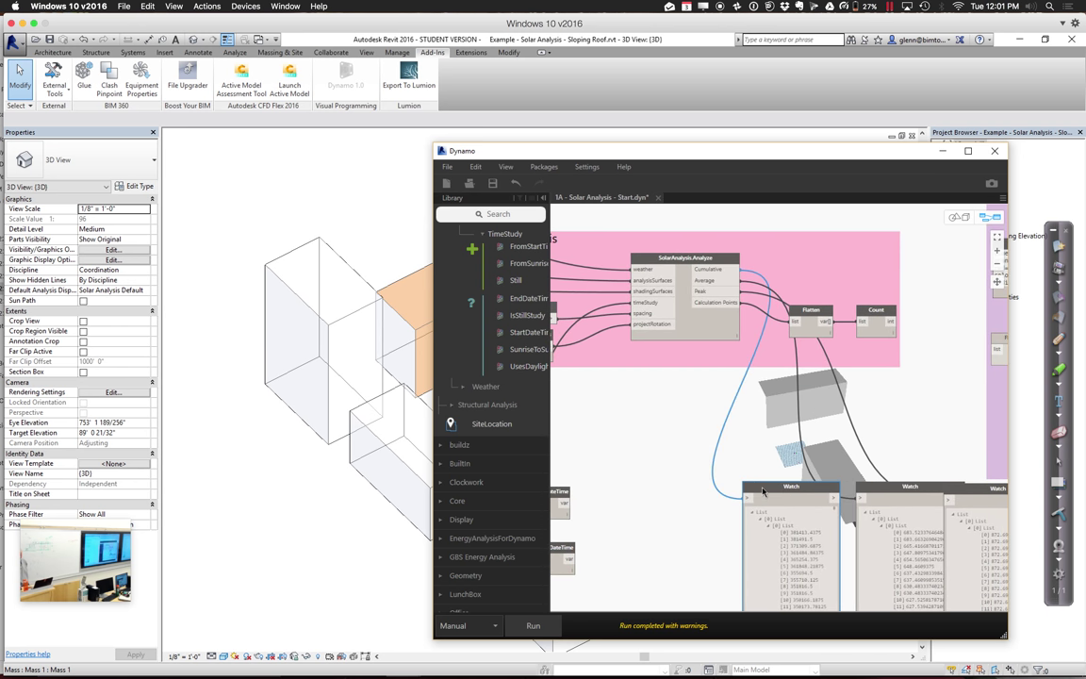
left_click_drag(867, 488, 858, 488)
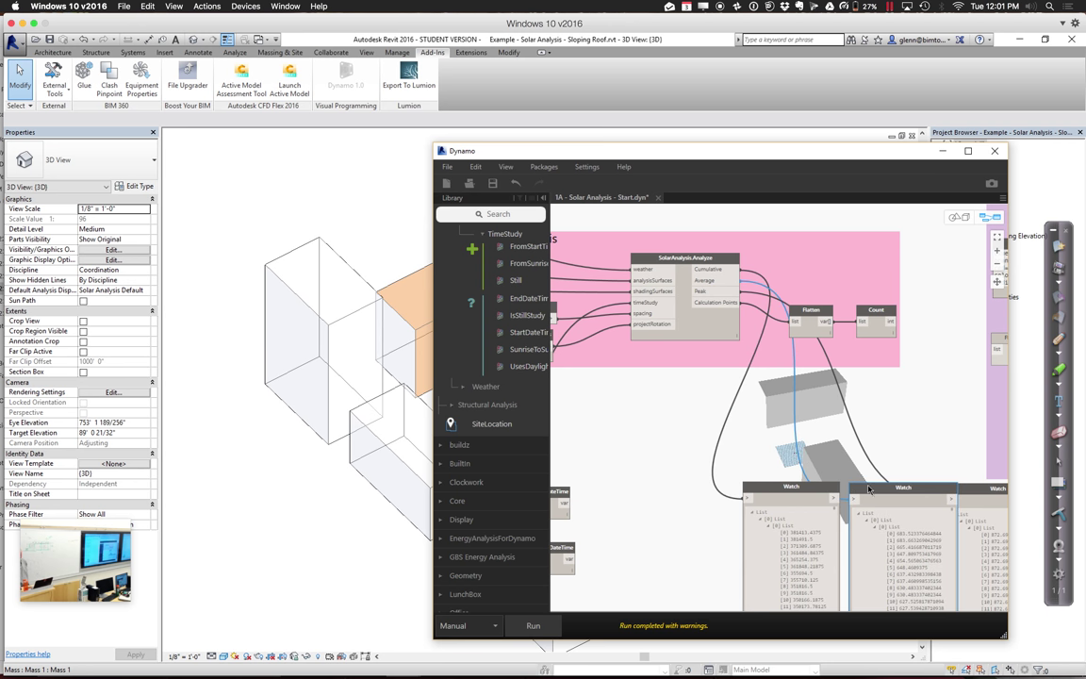
middle_click_drag(868, 443, 875, 419)
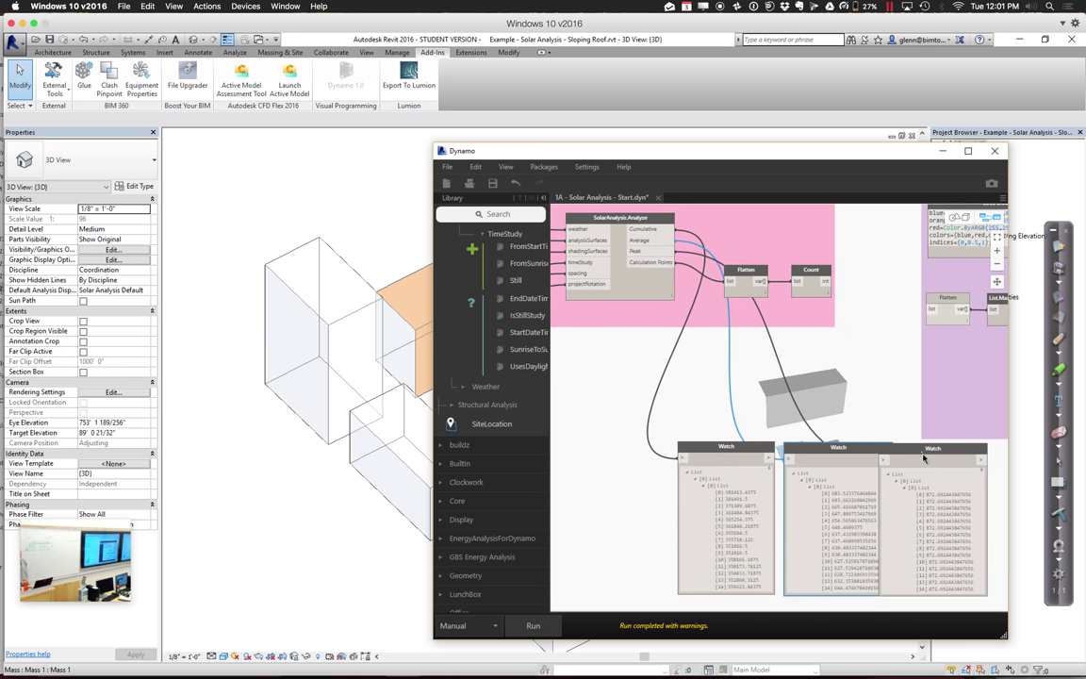
left_click_drag(924, 459, 946, 459)
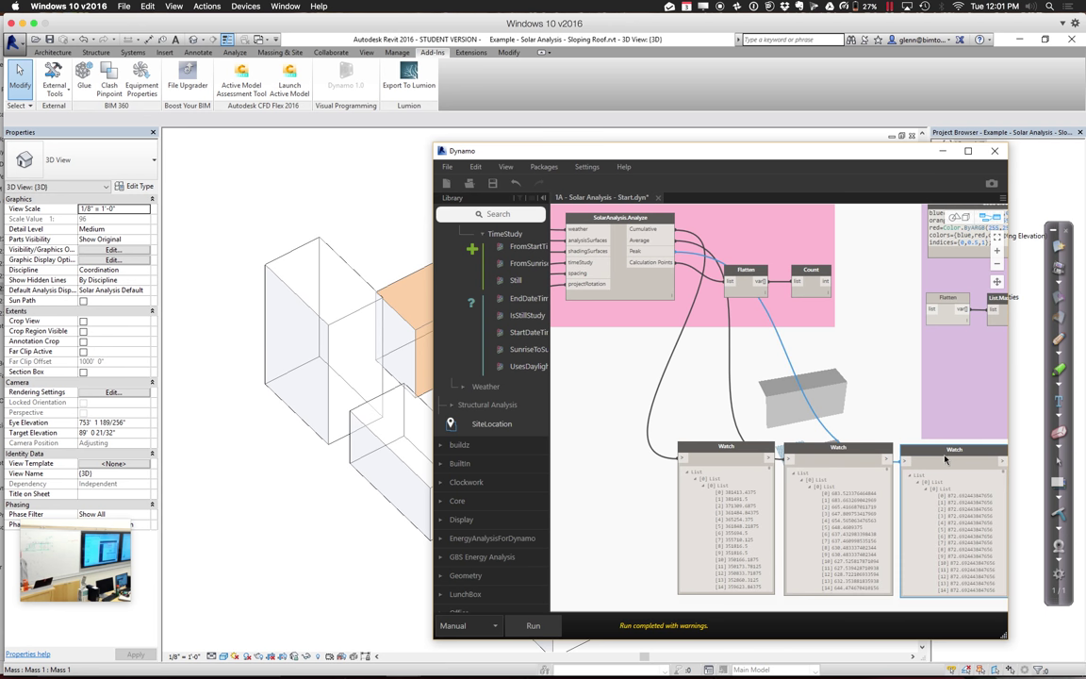
left_click(884, 413)
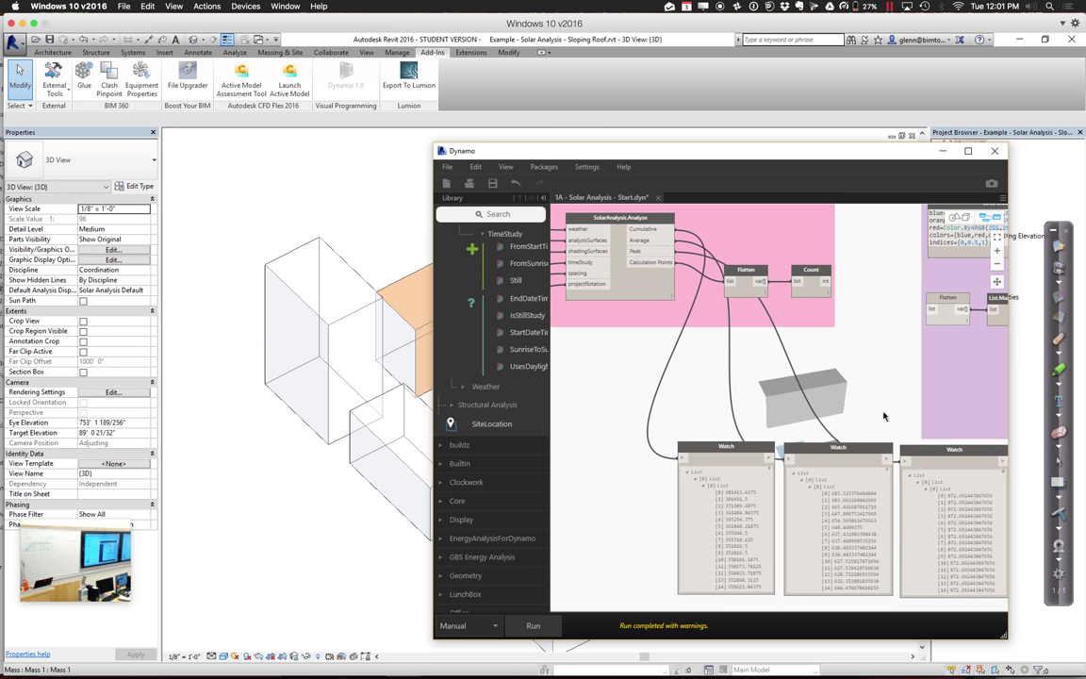
mouse_move(884, 415)
middle_mouse_down()
mouse_move(844, 431)
mouse_move(873, 427)
middle_mouse_up()
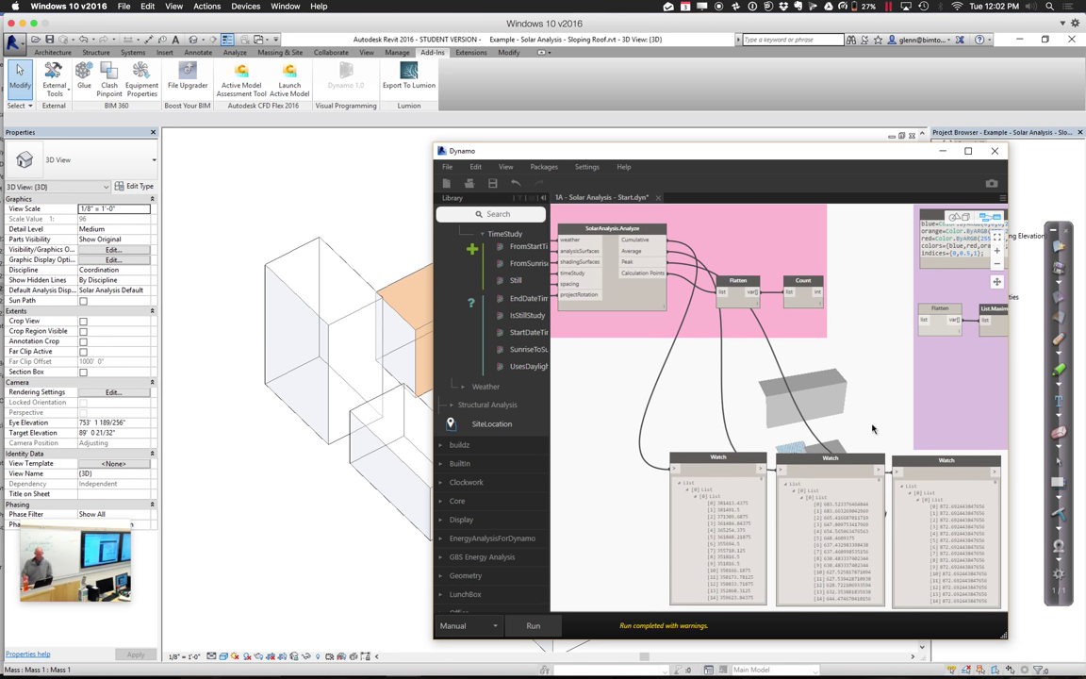
scroll(830, 431, "up", 2)
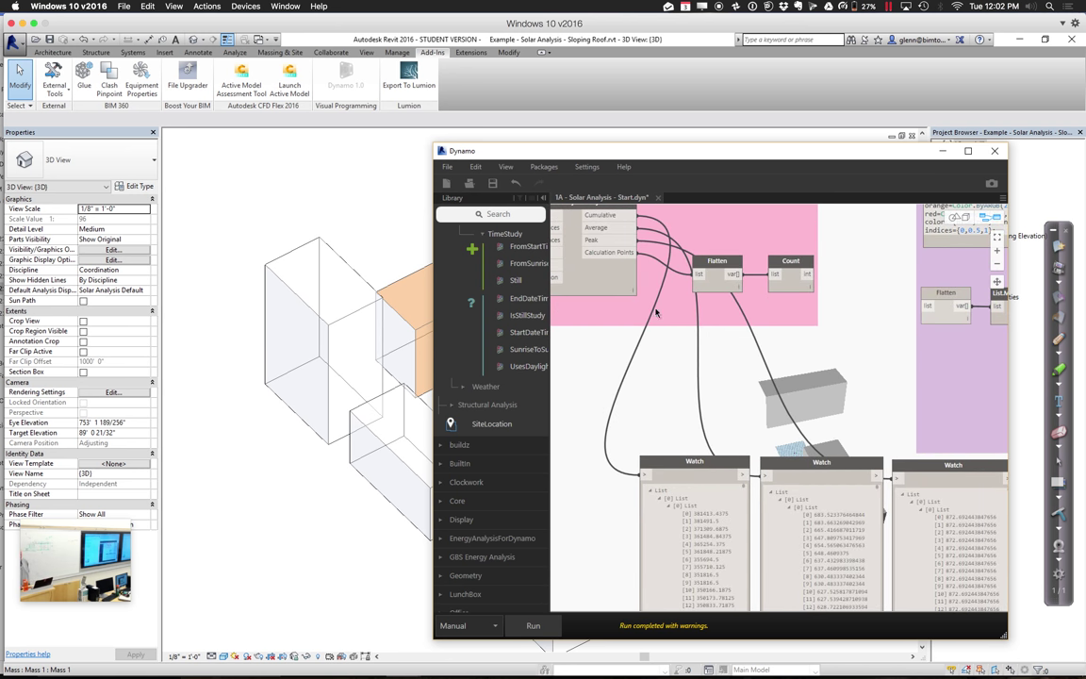
mouse_move(627, 220)
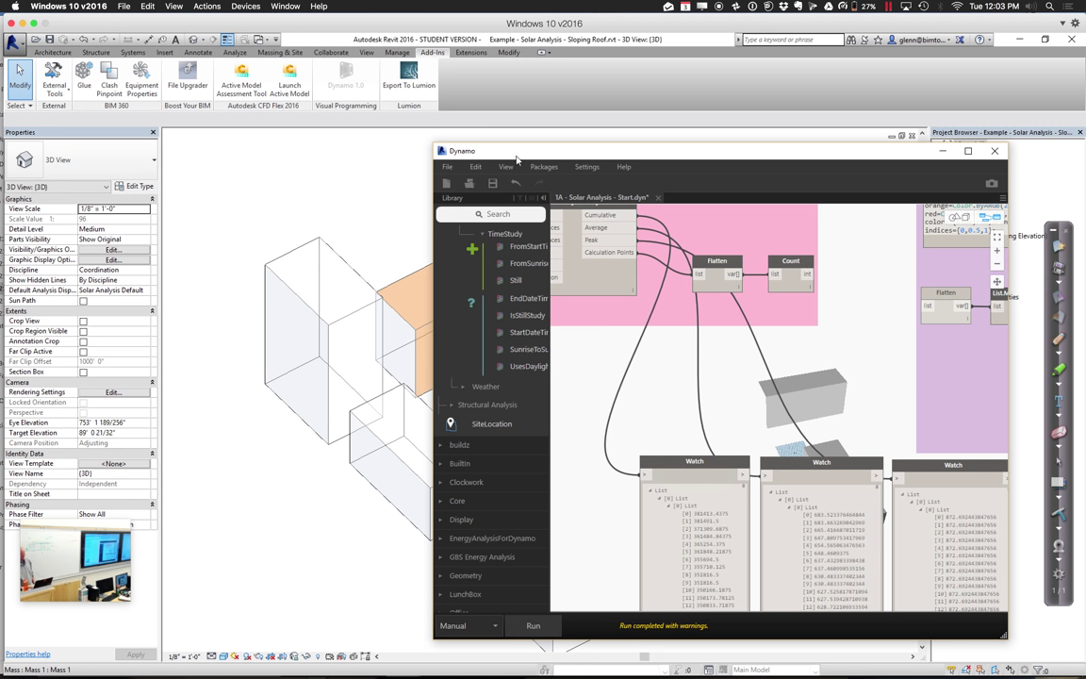
- Switch to Revit and review the project unit formats for the HVAC and Energy disciplines, leaving them without changes
left_click(311, 174)
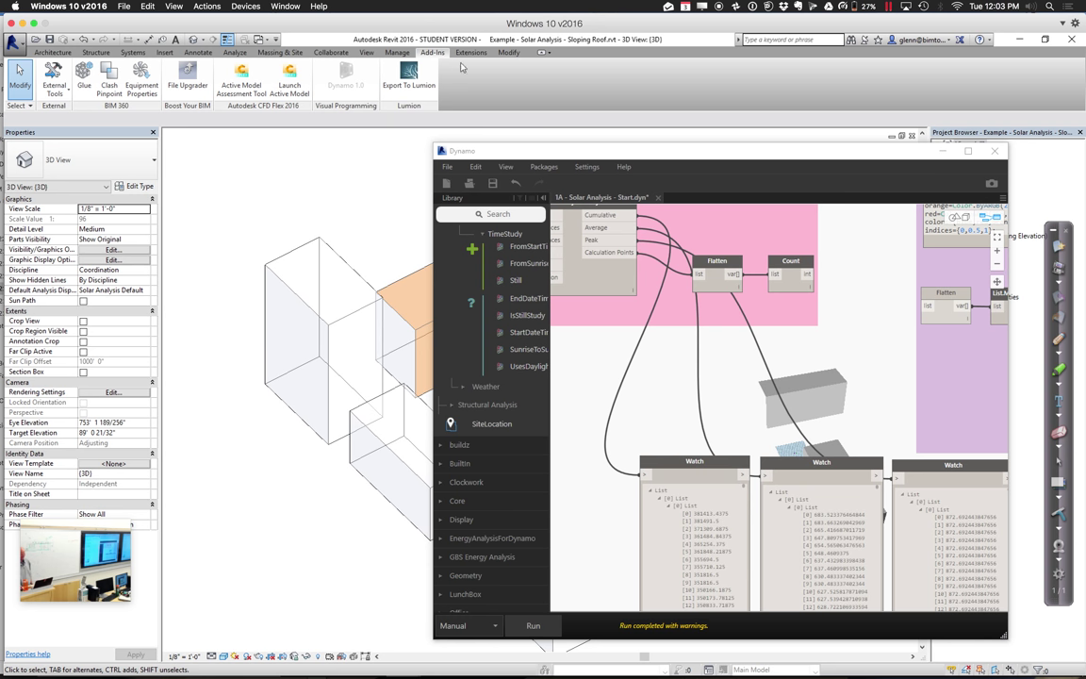
left_click(404, 54)
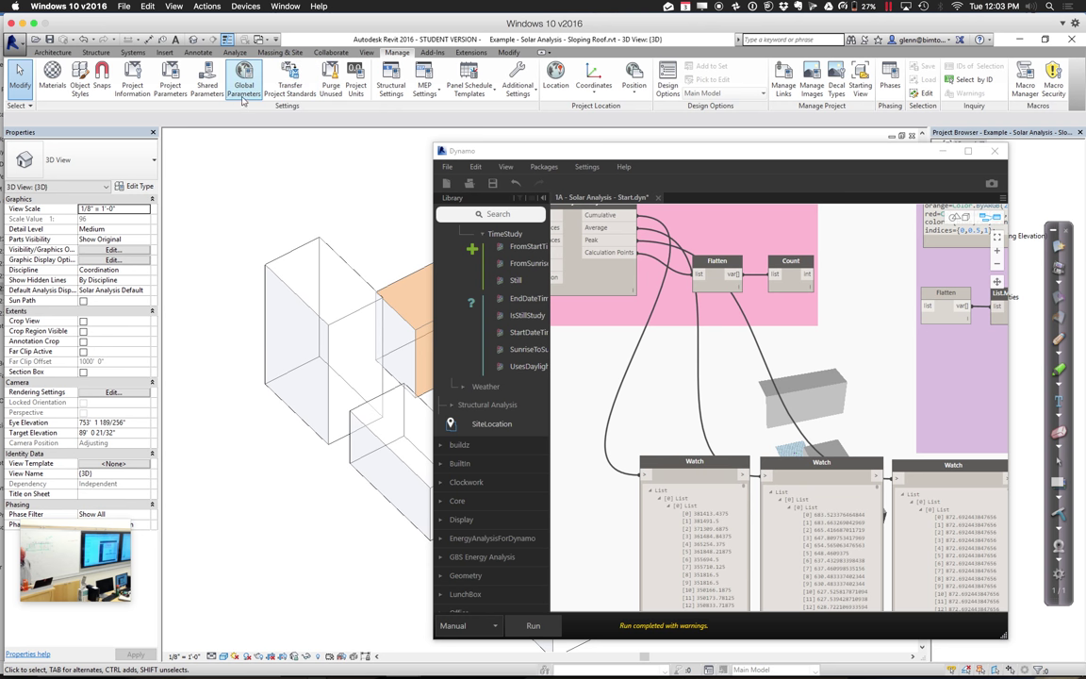
left_click(359, 85)
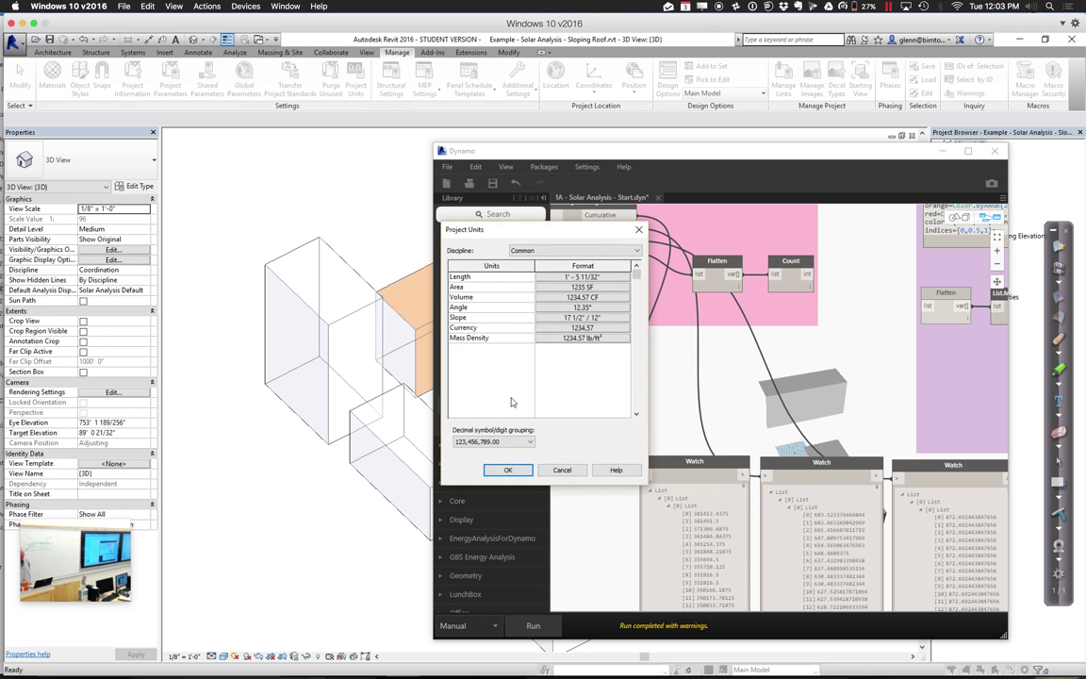
left_click(552, 251)
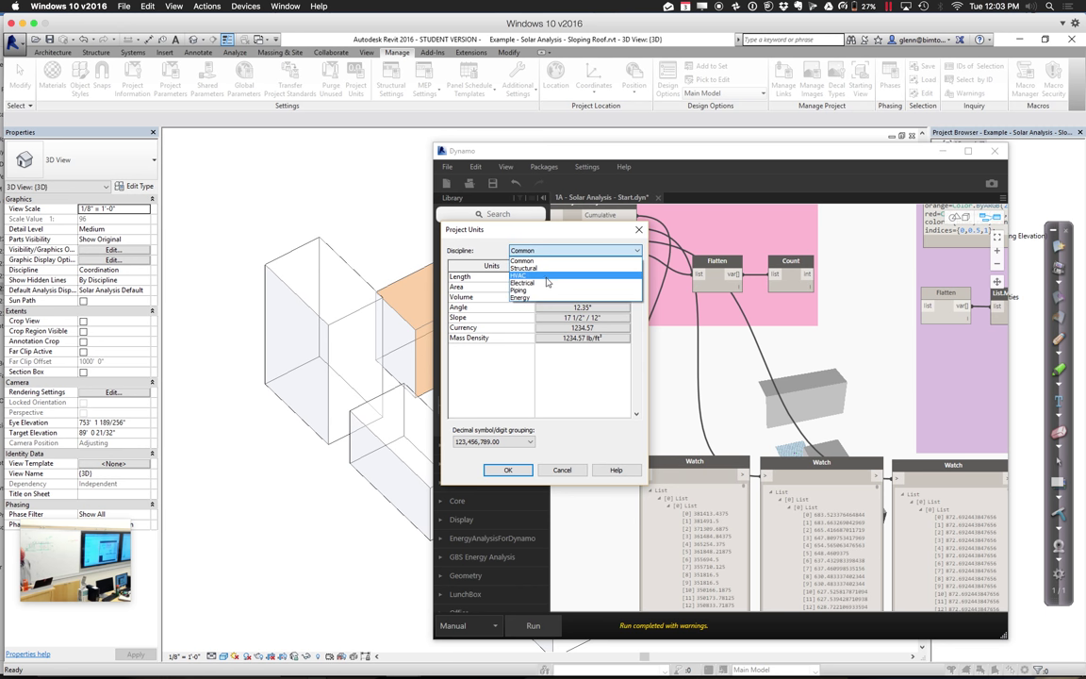
left_click(546, 275)
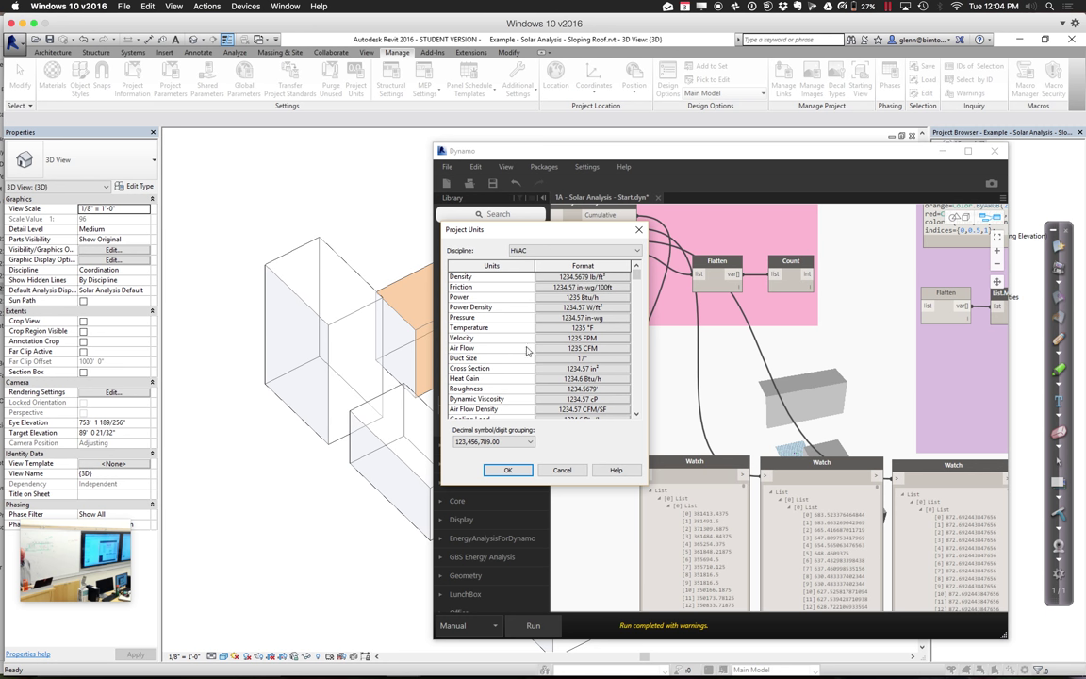
left_click(519, 250)
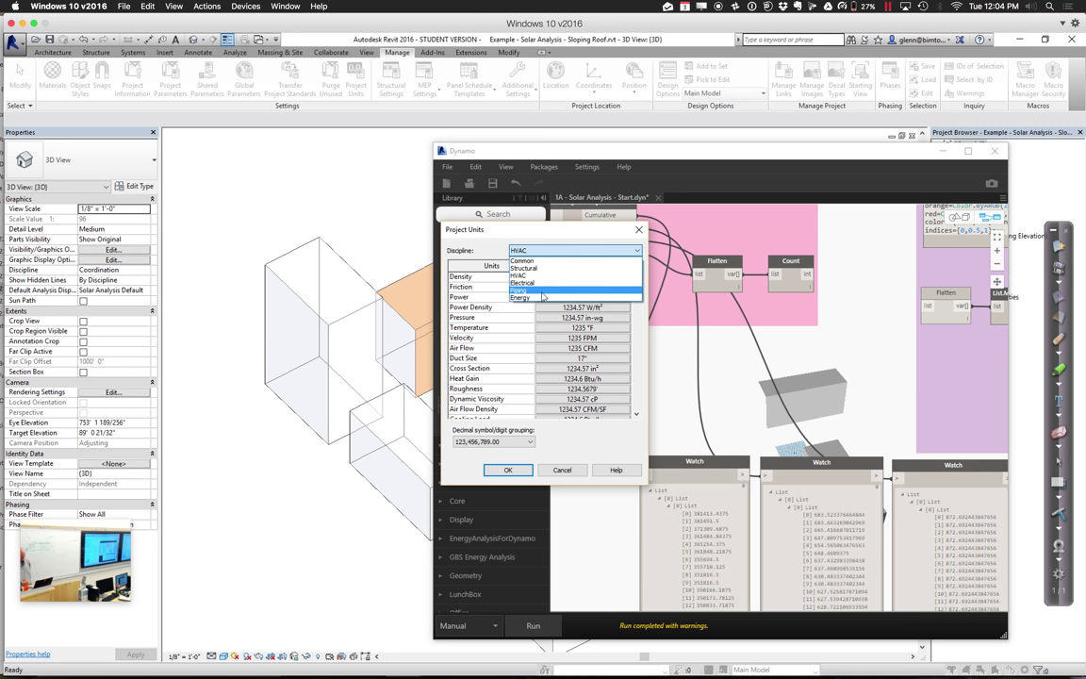
left_click(533, 298)
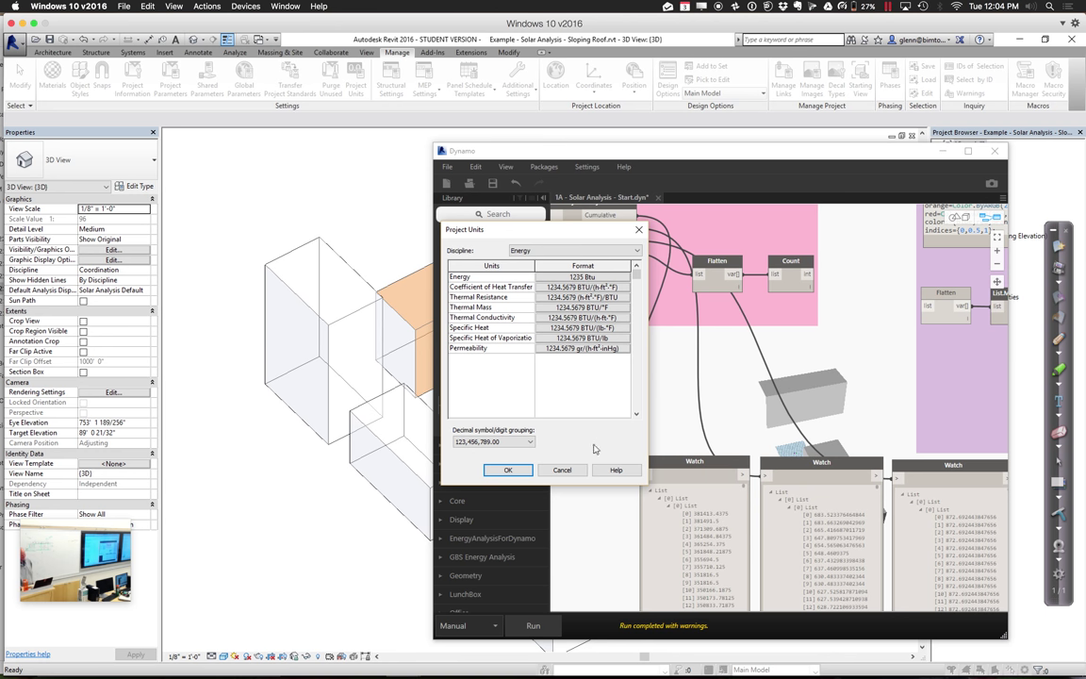
left_click(562, 470)
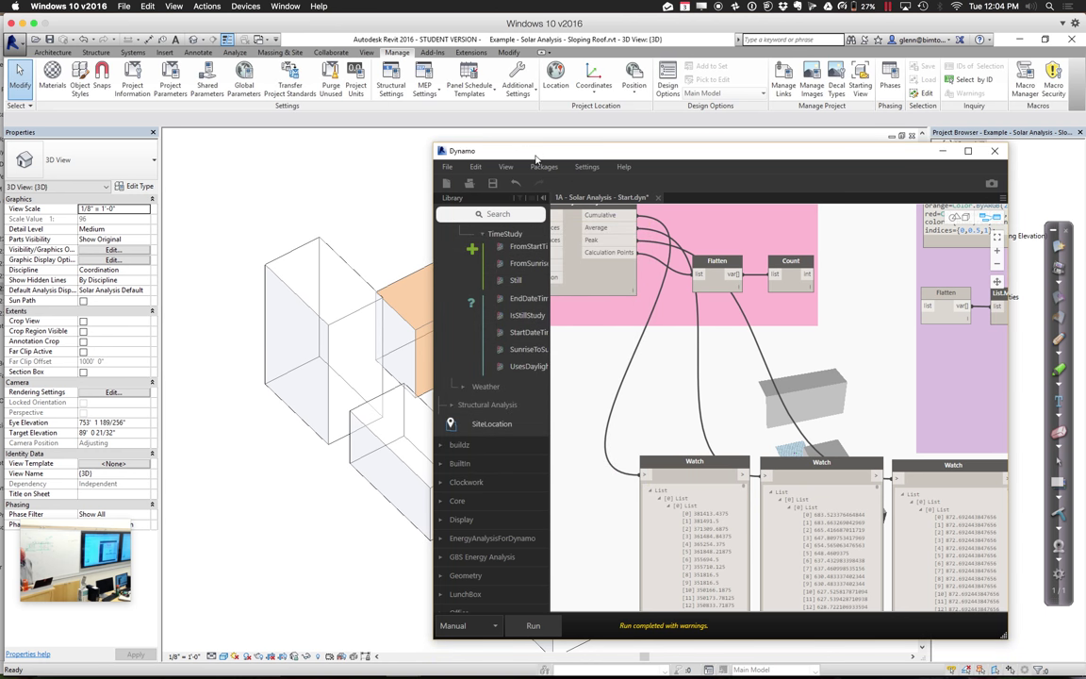
- Return to Dynamo, reposition its window over the Revit model, and examine the SolarAnalysis.Analyze outputs, Flatten and Count nodes
left_click_drag(534, 158, 517, 257)
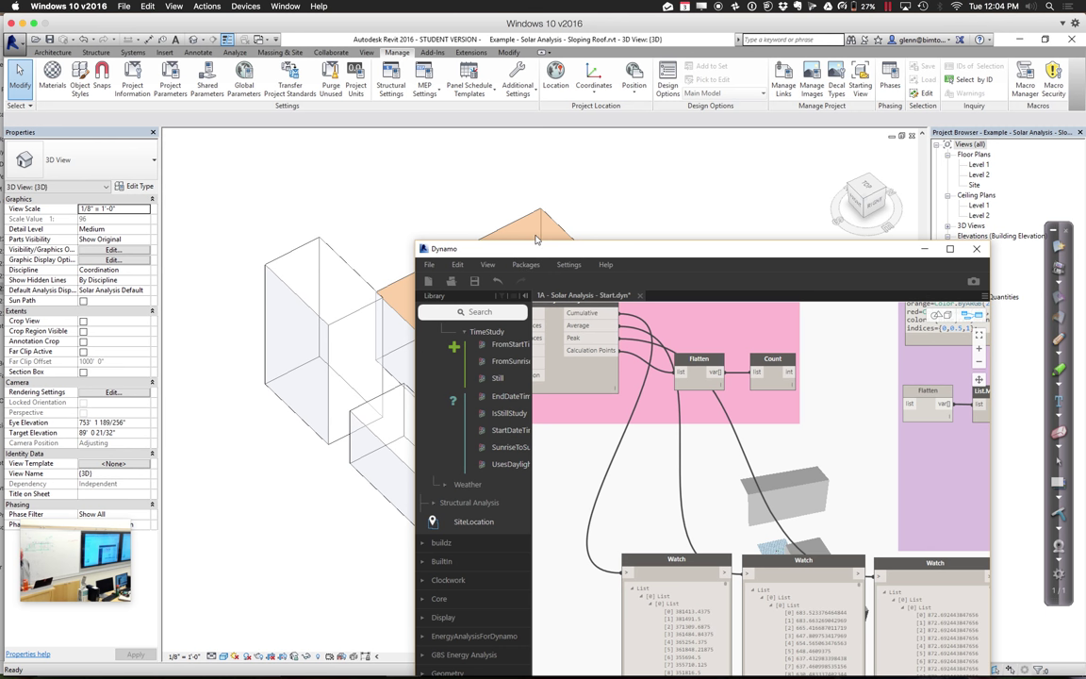
left_click_drag(553, 251, 467, 207)
scroll(542, 323, "up", 1)
scroll(542, 324, "down", 3)
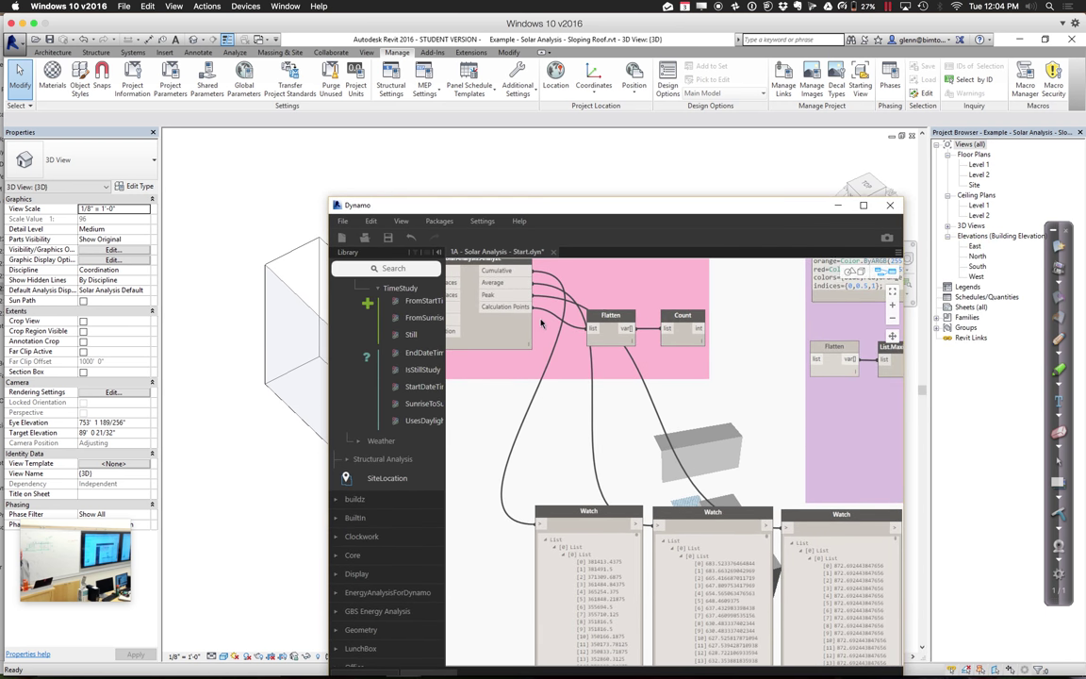
mouse_move(619, 391)
middle_mouse_down()
mouse_move(617, 375)
mouse_move(603, 375)
middle_mouse_up()
mouse_move(698, 368)
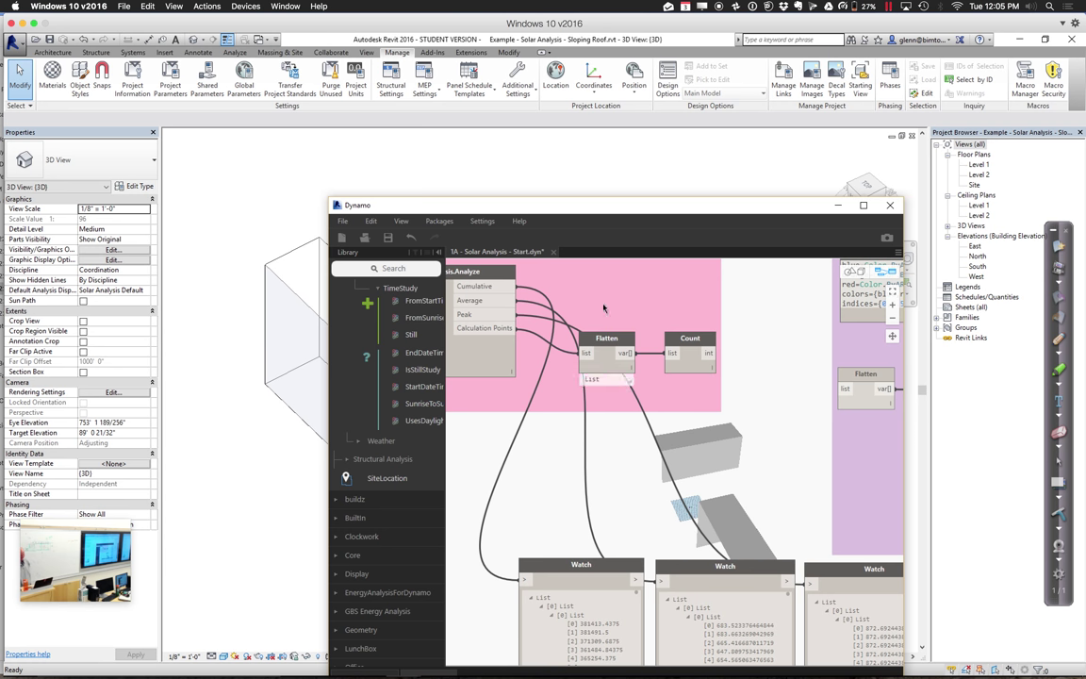
left_click_drag(592, 217, 619, 159)
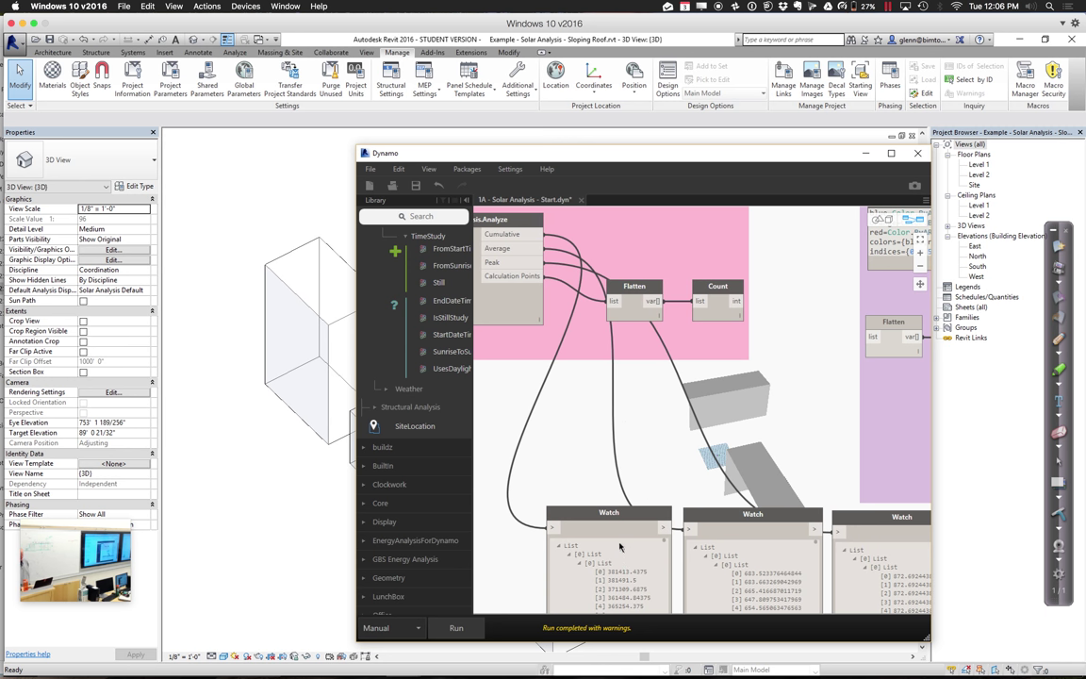
- Switch to Revit and change the 3D view's sun settings to the multi-day Summer Solar Study preset
left_click(278, 556)
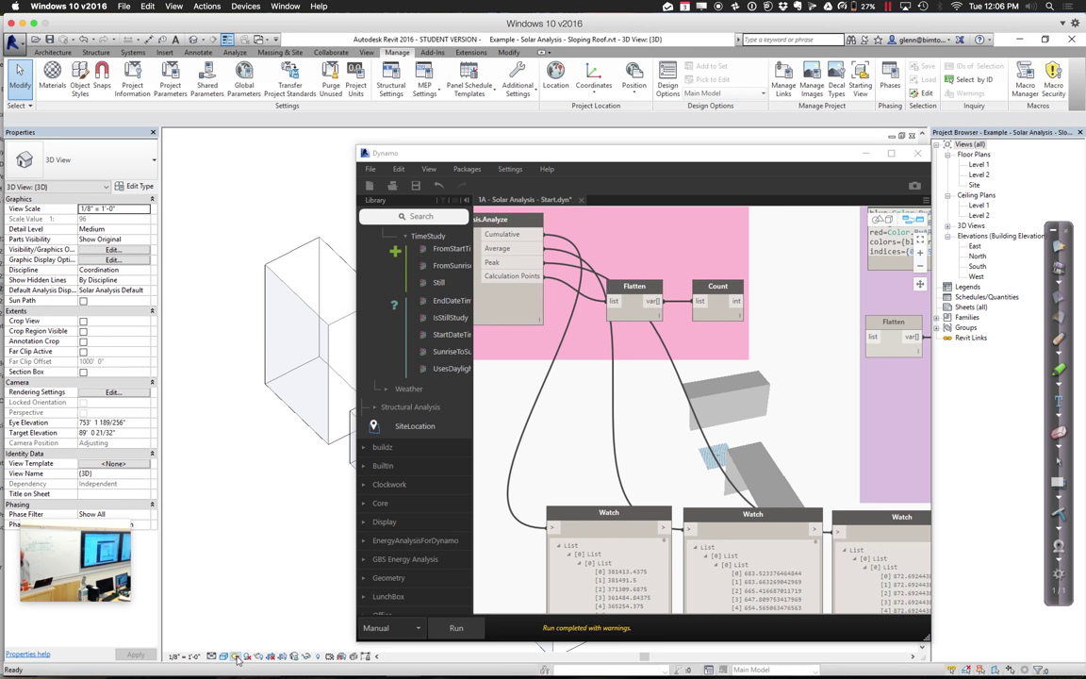
left_click(241, 658)
left_click(261, 617)
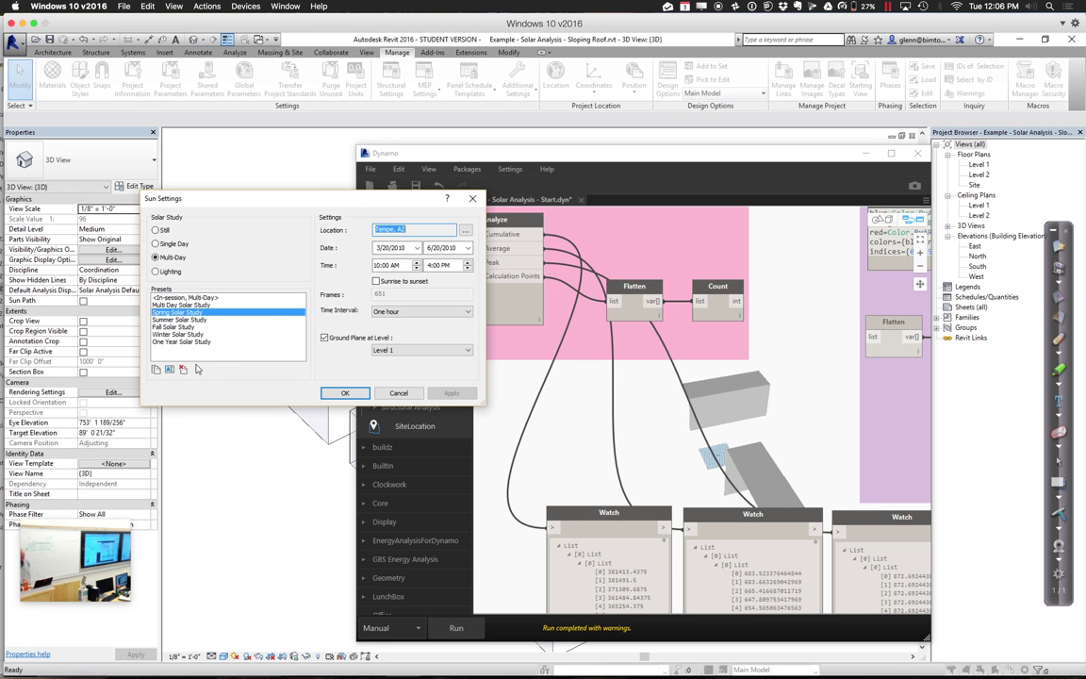
left_click(178, 320)
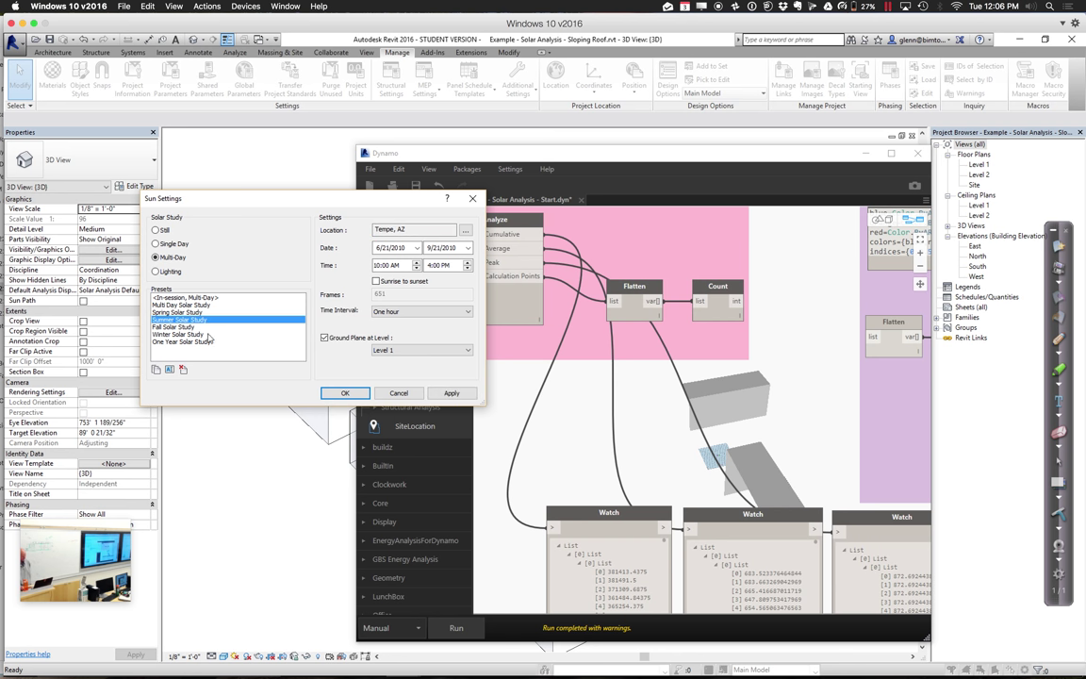
left_click(346, 394)
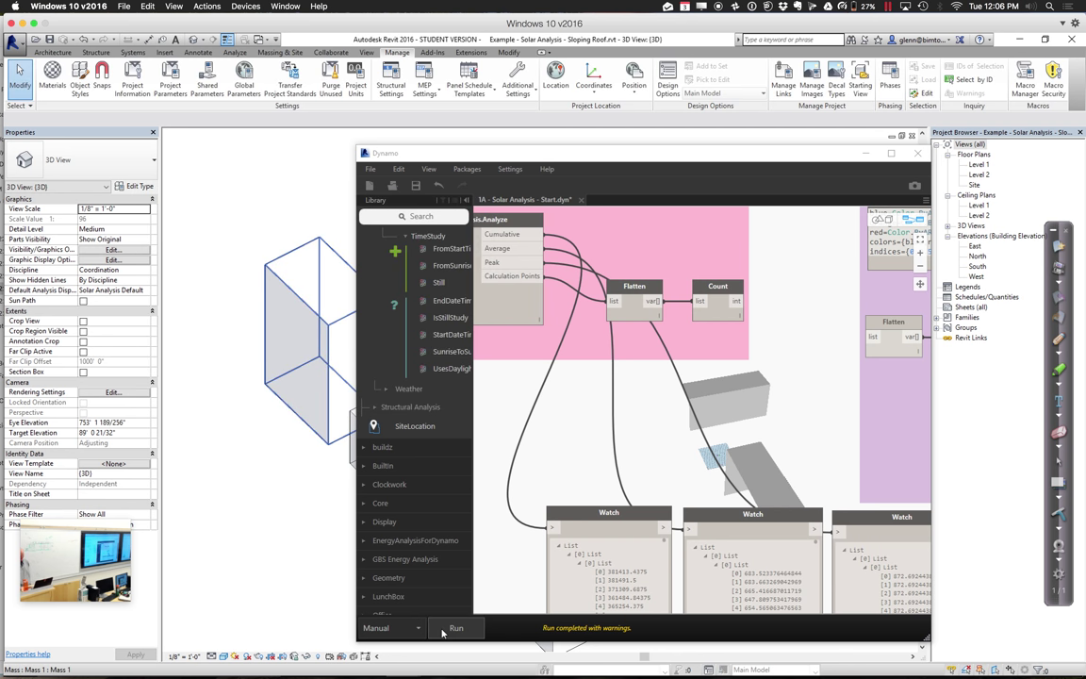
- Recheck that the sun settings use the Summer Solar Study preset, and rerun the solar analysis graph in Dynamo
left_click(277, 649)
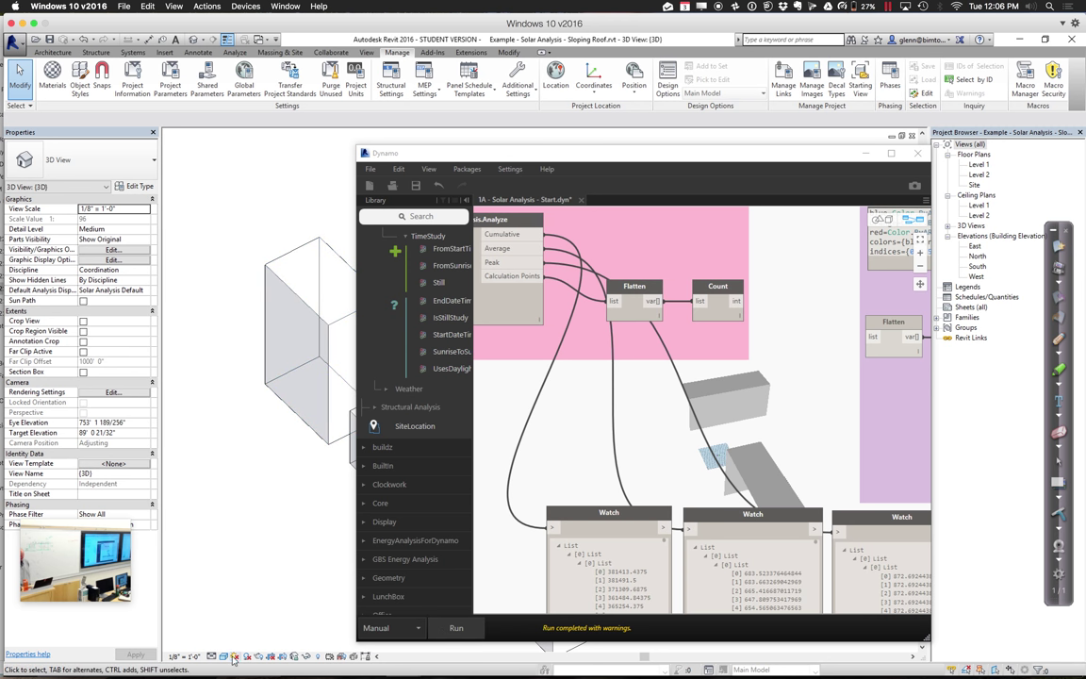
left_click(234, 657)
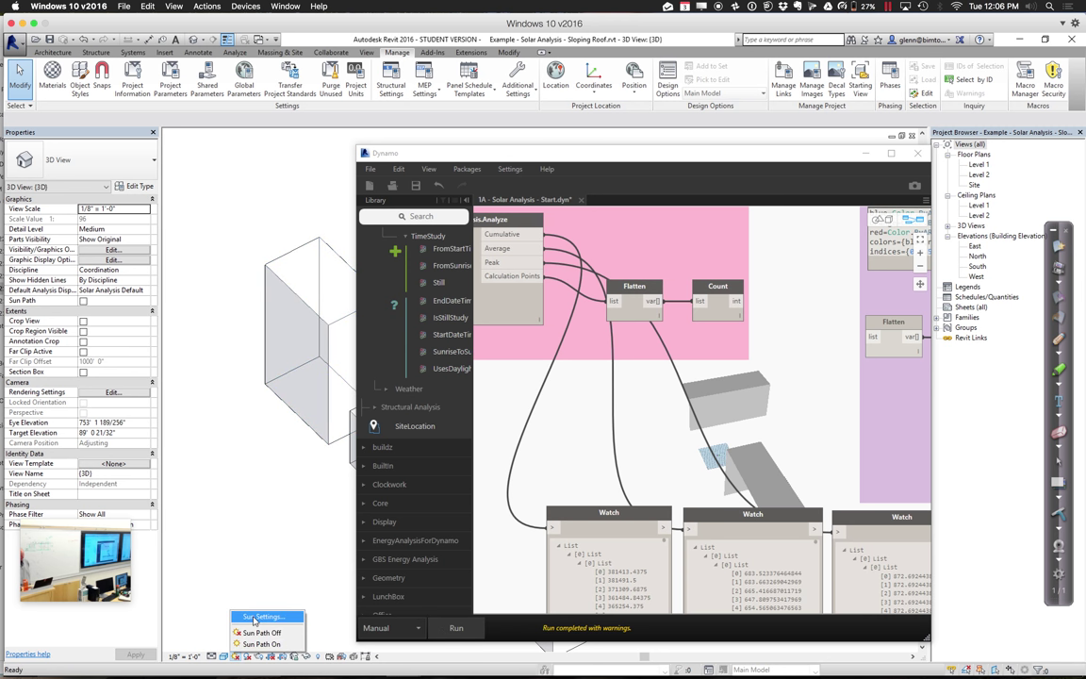
left_click(259, 617)
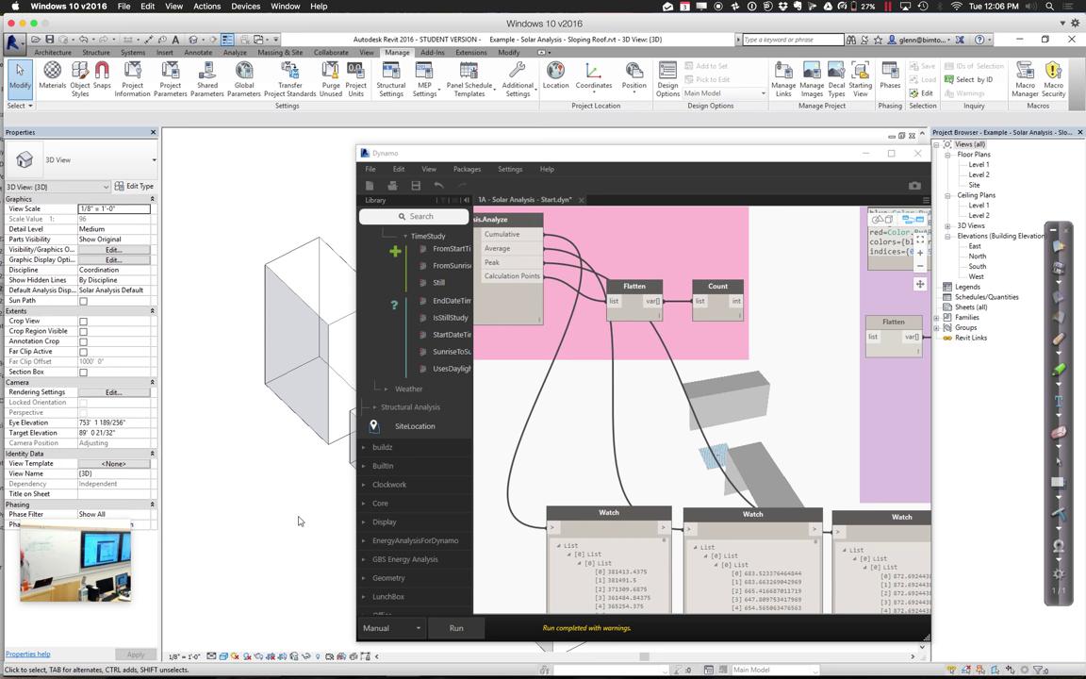
left_click(233, 657)
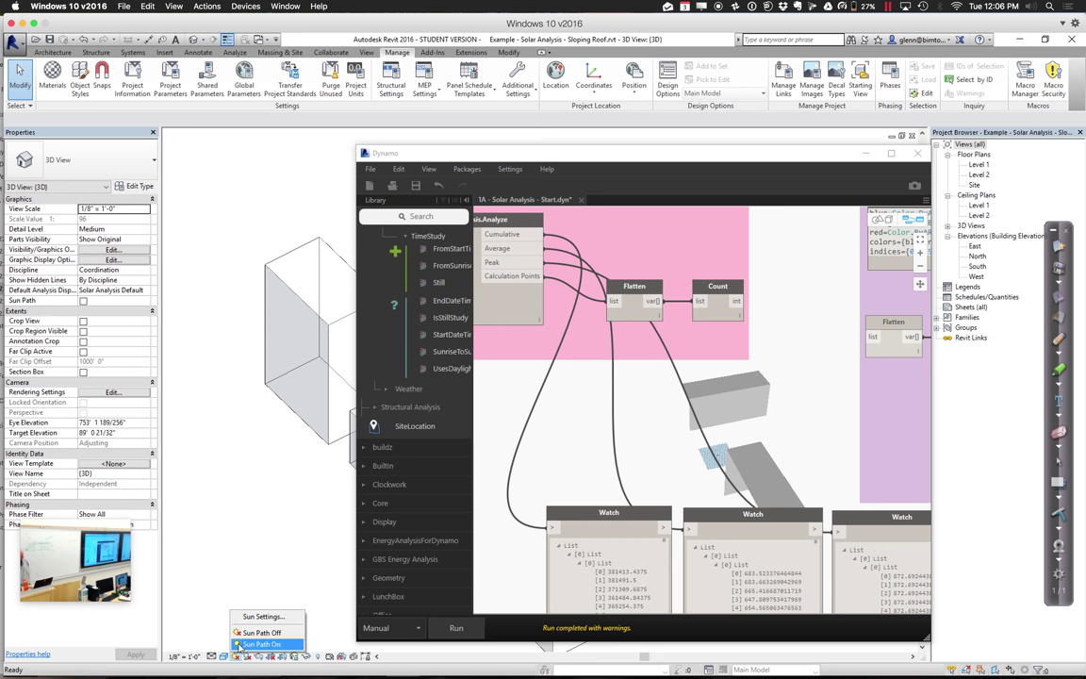
left_click(259, 617)
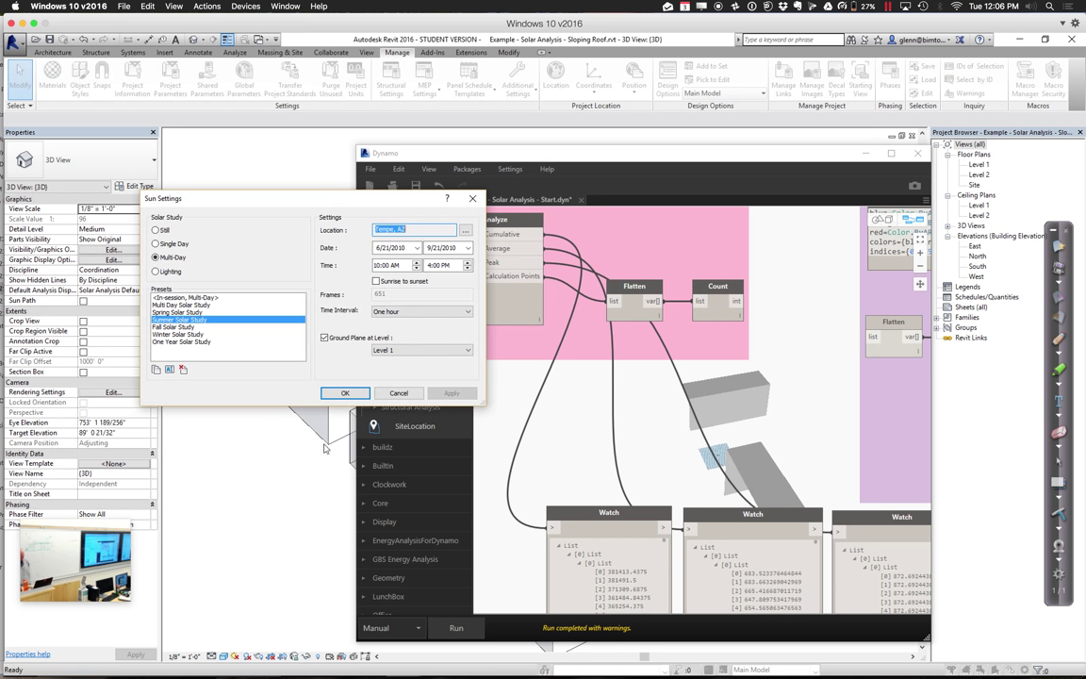
left_click(346, 394)
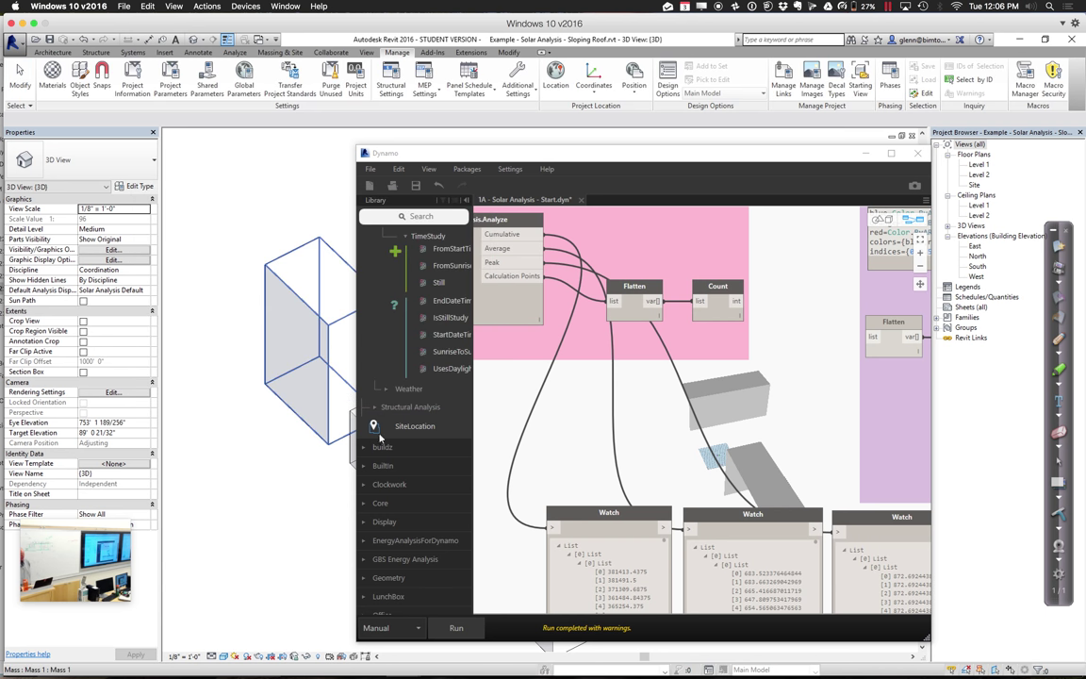
left_click(457, 628)
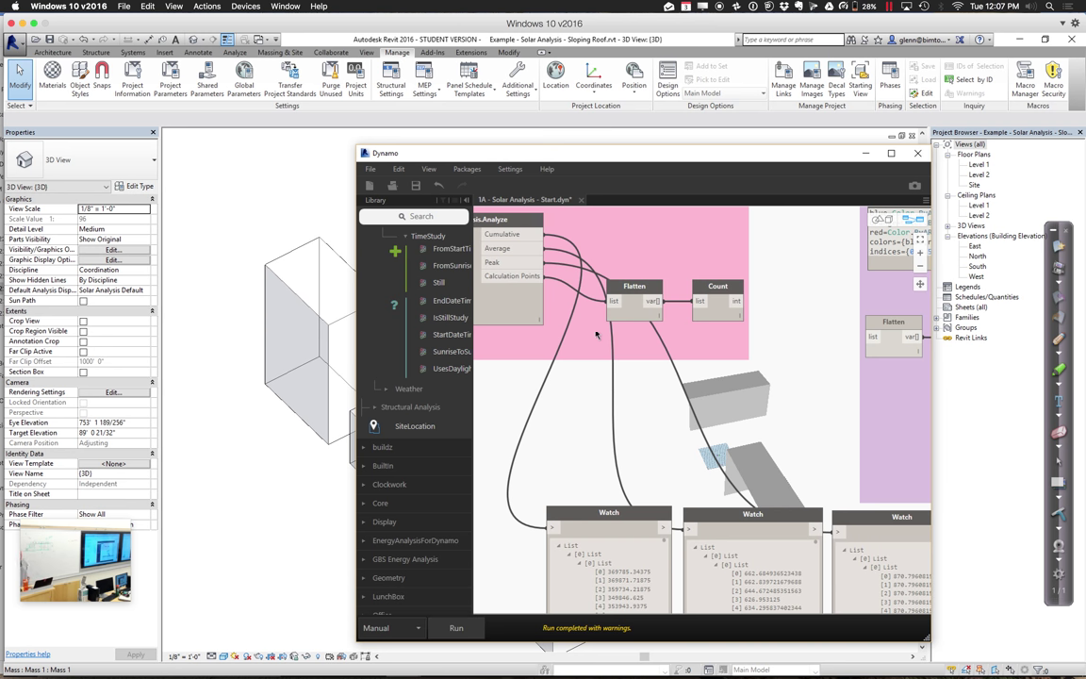
- Examine the recalculated values in the three Watch nodes and the nodes of the Color and Value Range Normalization group
middle_click_drag(675, 390, 644, 399)
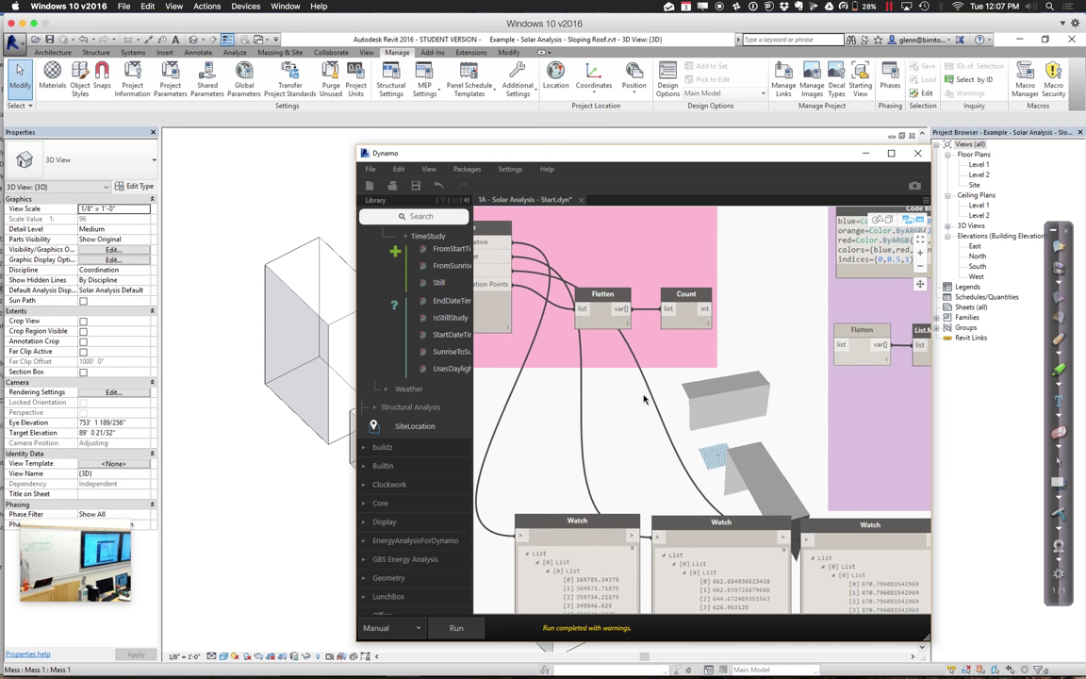
scroll(644, 399, "down", 4)
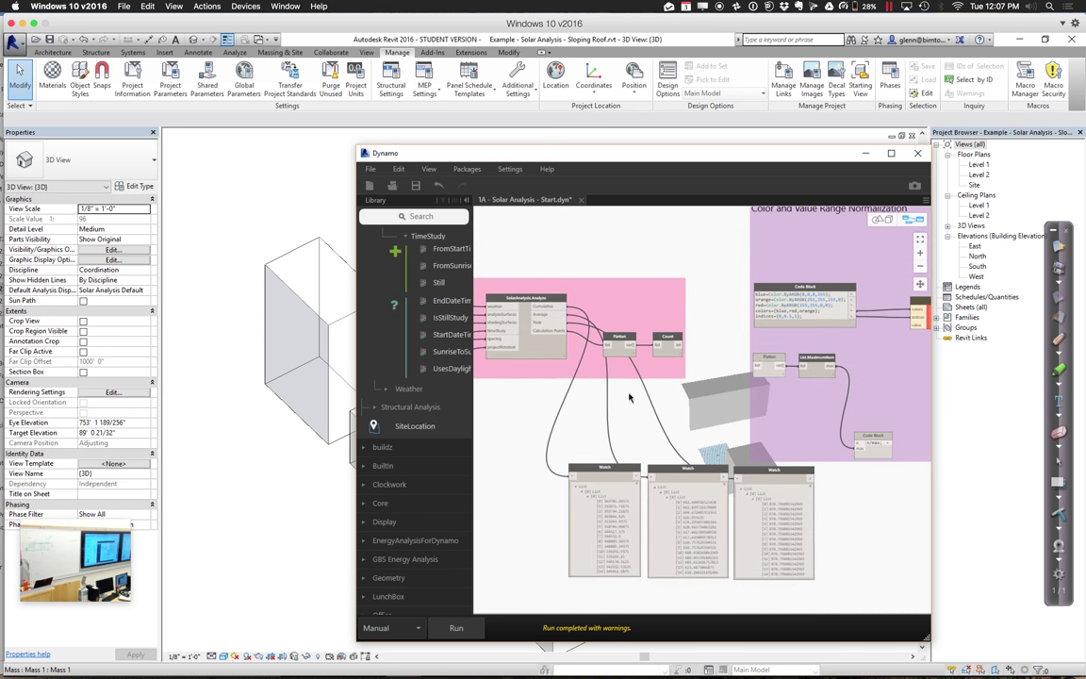
middle_click_drag(630, 397, 516, 418)
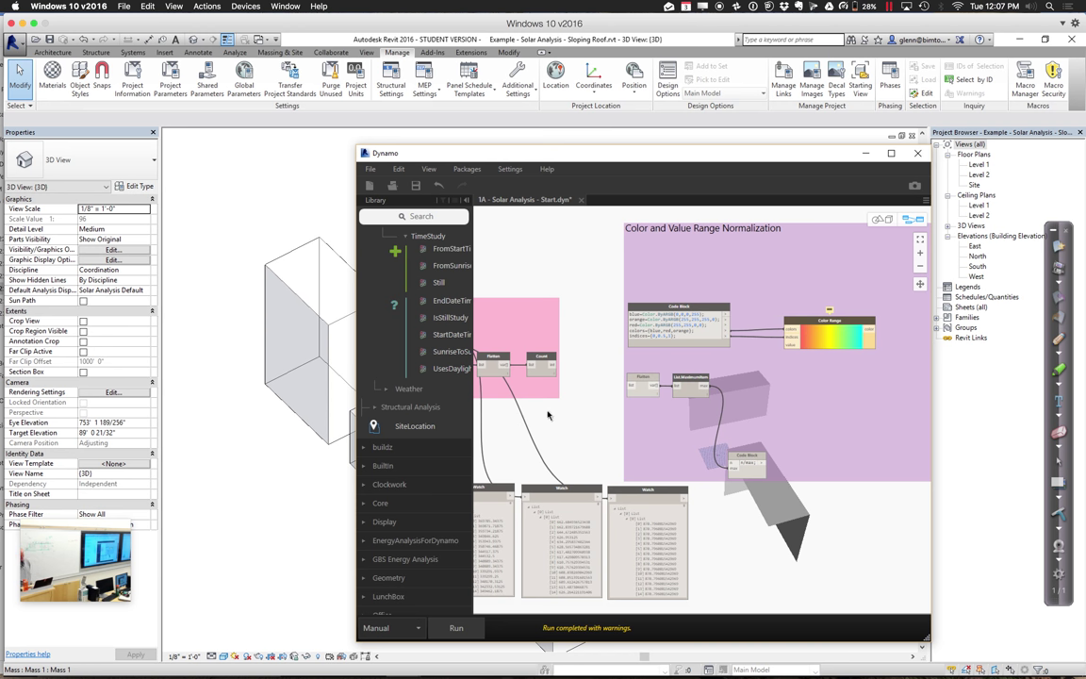
scroll(559, 416, "up", 1)
middle_click_drag(563, 417, 666, 385)
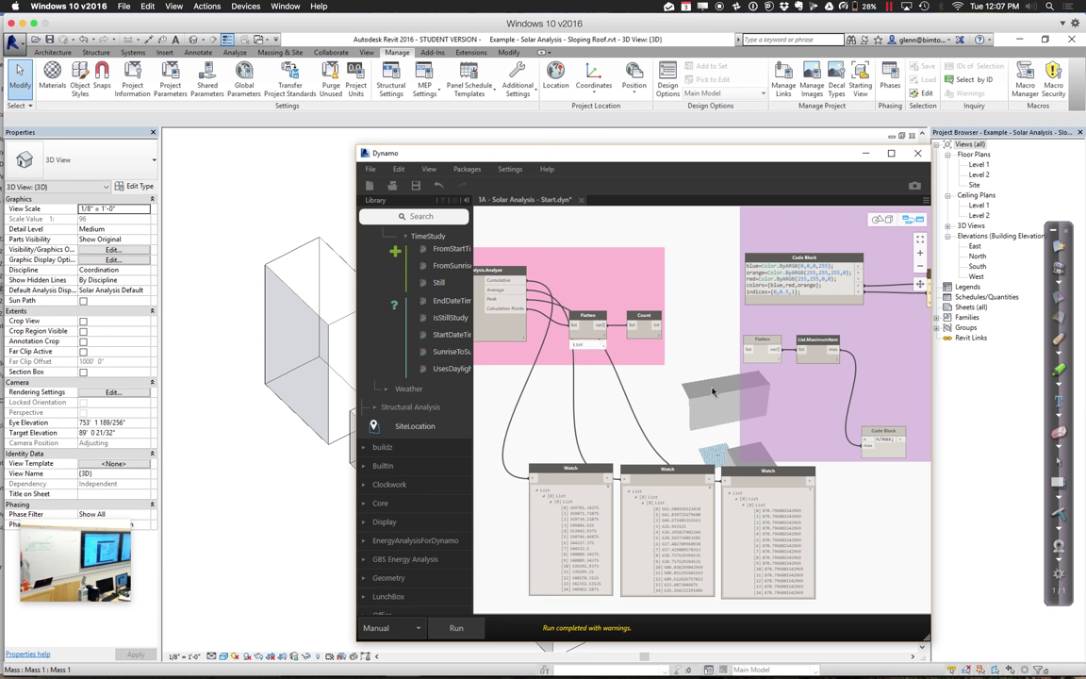
mouse_move(699, 396)
middle_mouse_down()
mouse_move(679, 400)
mouse_move(717, 400)
mouse_move(689, 387)
middle_mouse_up()
scroll(722, 406, "up", 2)
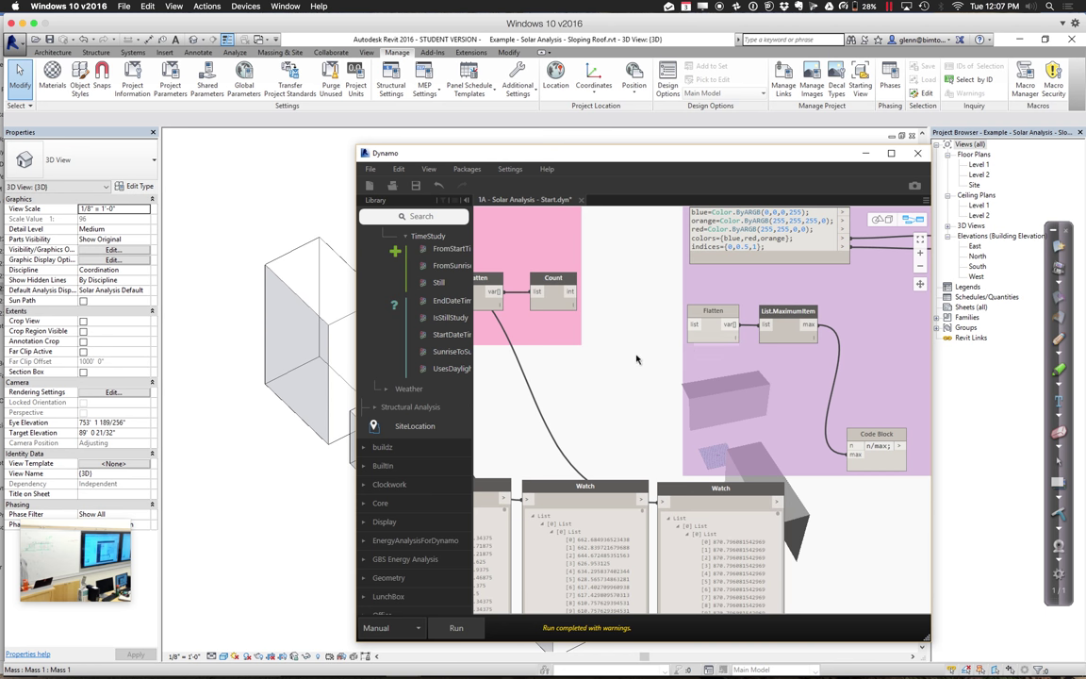
- Connect the Cumulative output of SolarAnalysis.Analyze to the list input of the Flatten node in the normalization group
scroll(671, 358, "left", 3)
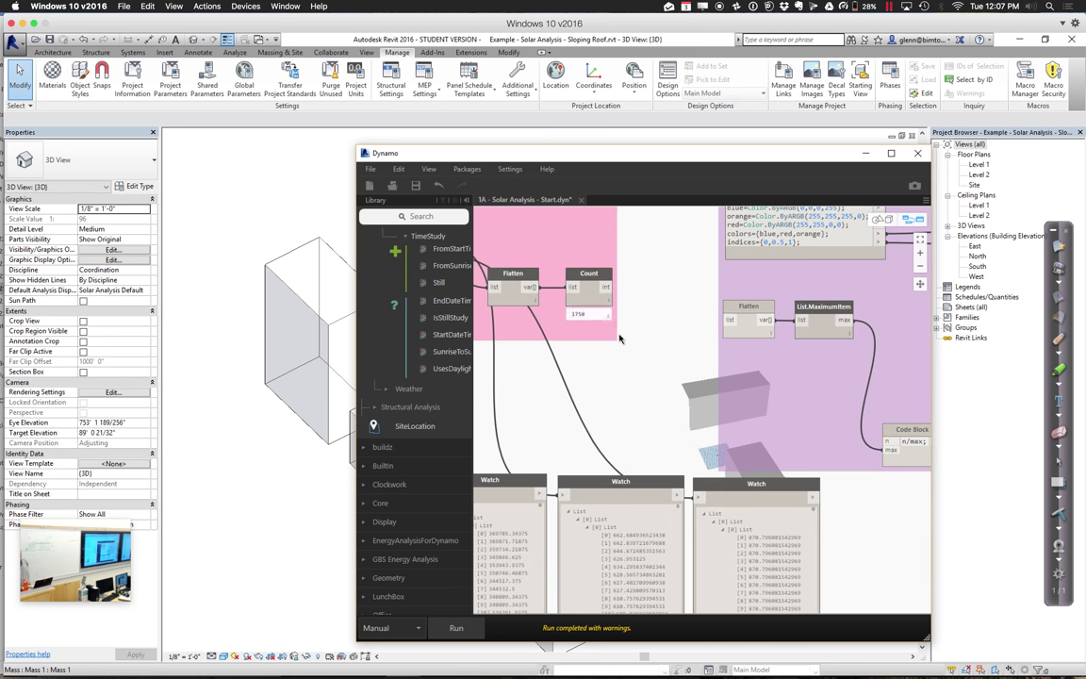
scroll(660, 358, "up", 3)
scroll(660, 358, "left", 4)
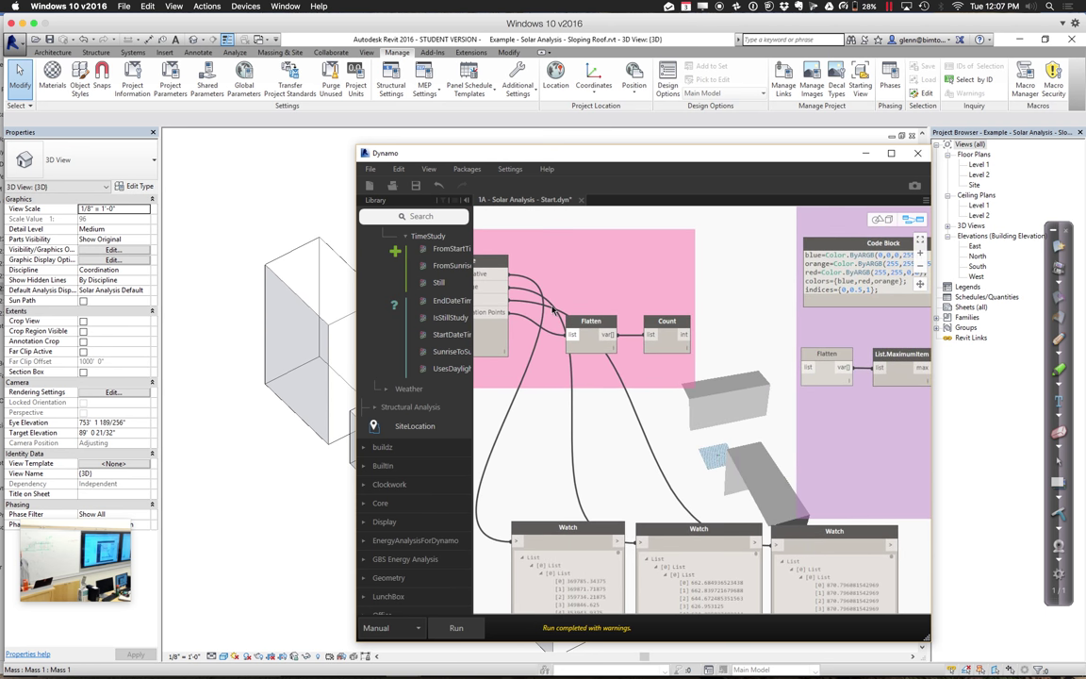
left_click(507, 275)
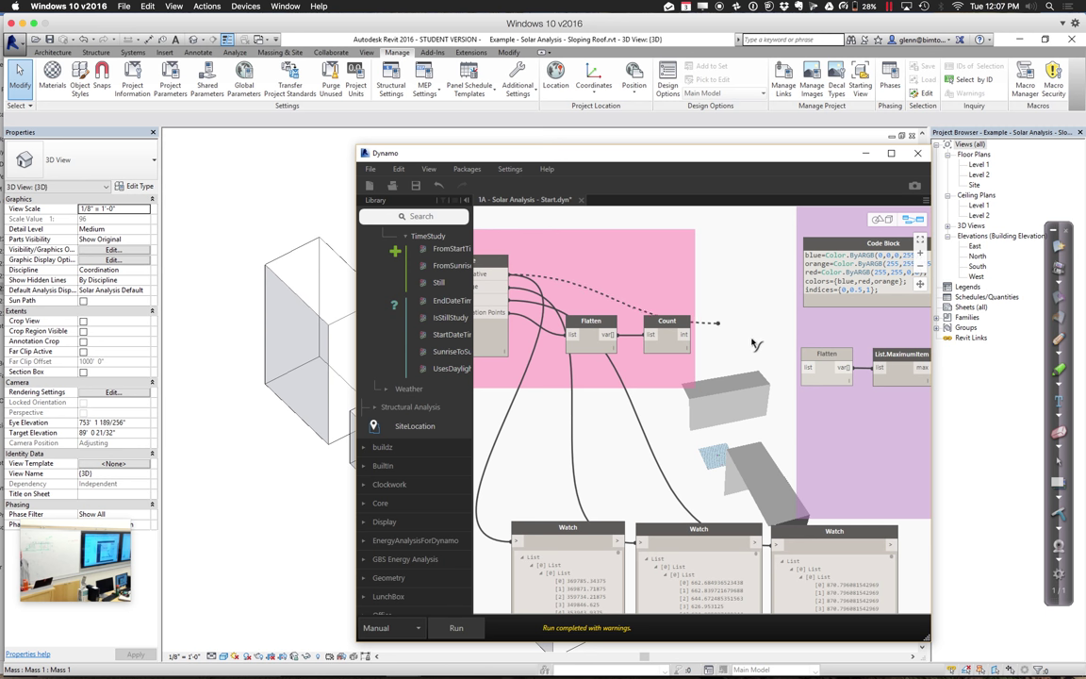
left_click(801, 370)
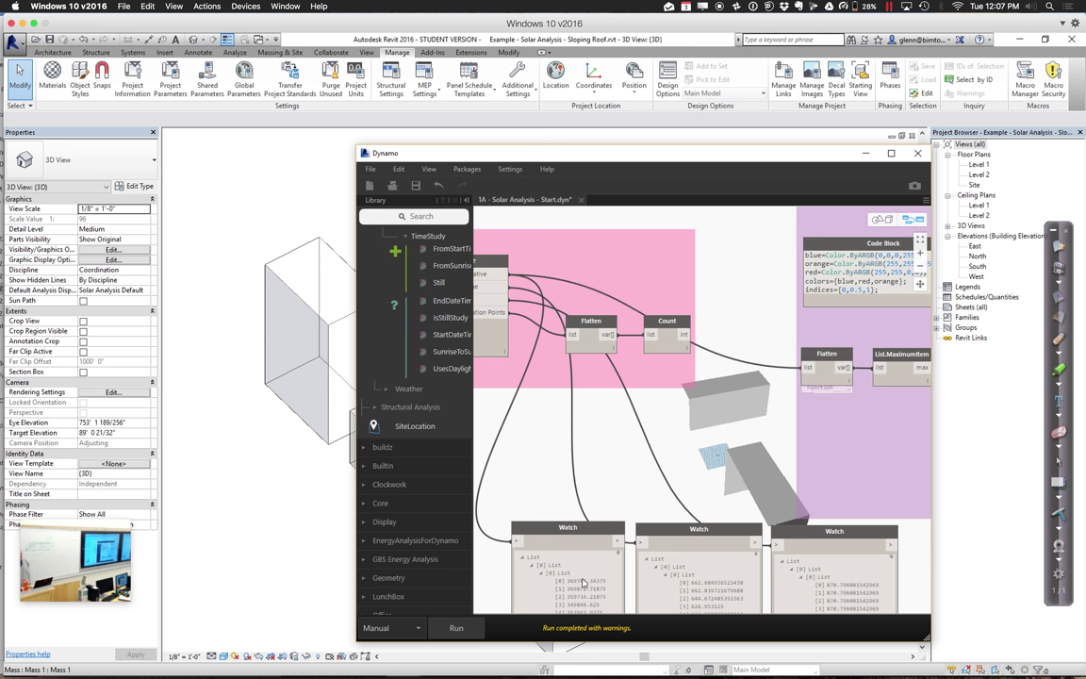
- Inspect the flattened cumulative values and the List.MaximumItem node in the normalization group
scroll(585, 585, "down", 1)
scroll(584, 582, "up", 1)
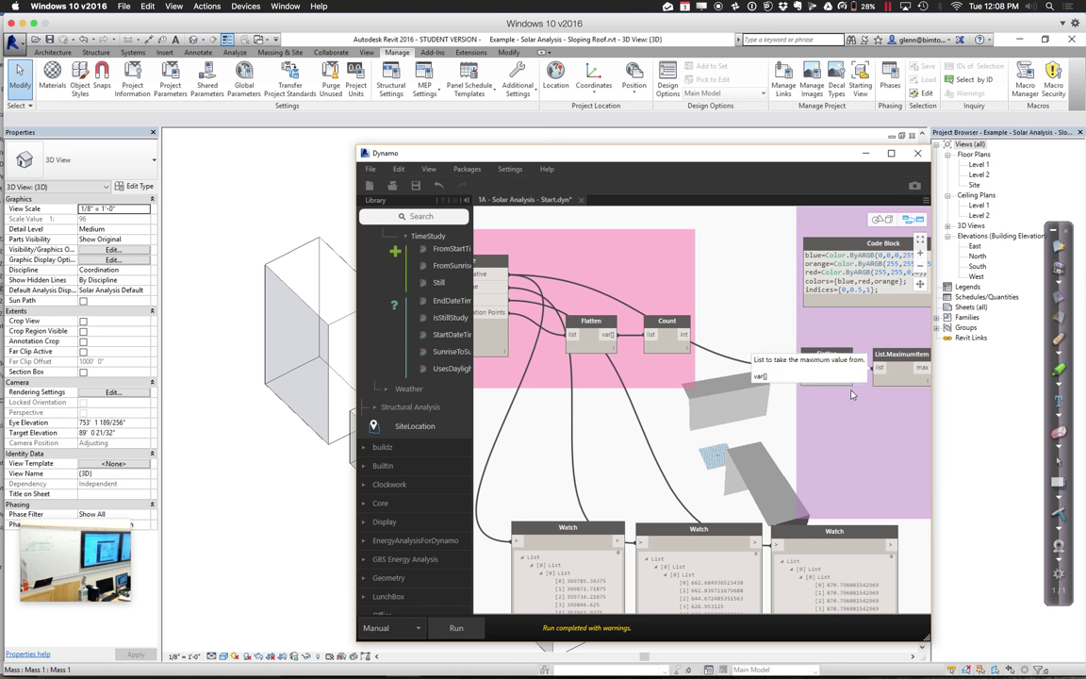
mouse_move(848, 385)
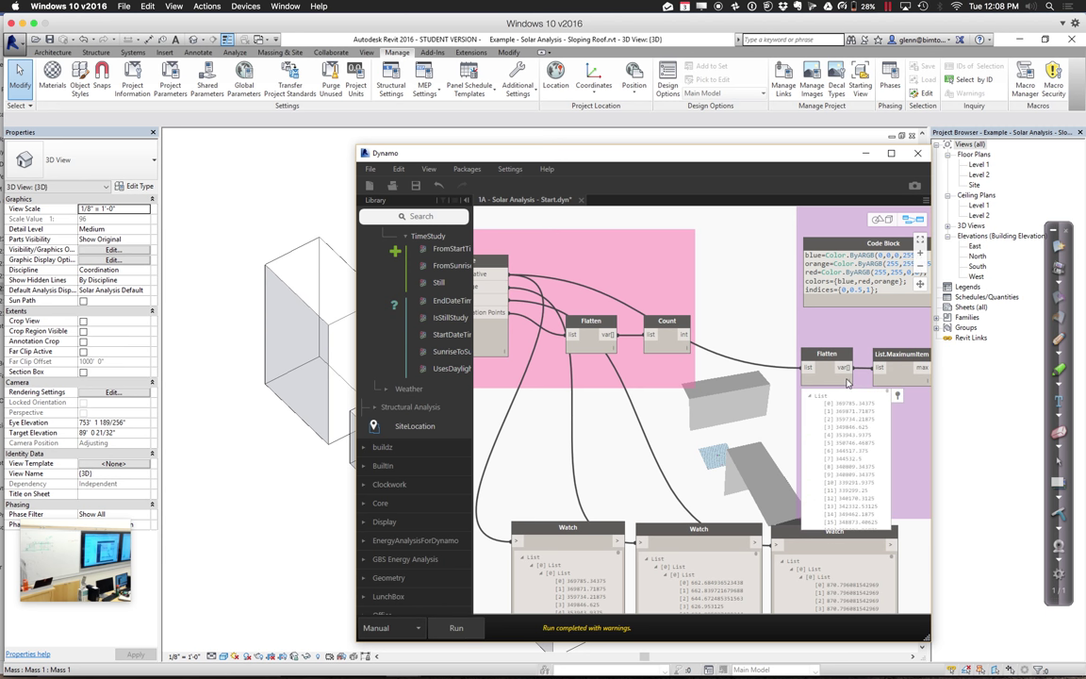
middle_click_drag(840, 382, 754, 391)
mouse_move(844, 397)
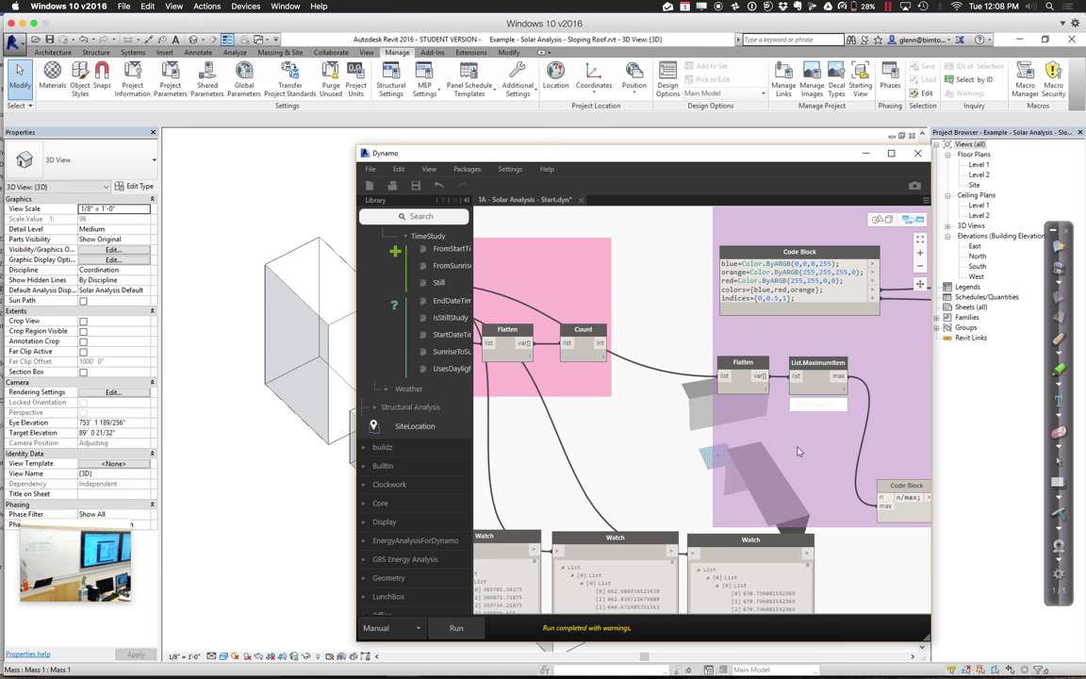
middle_click_drag(768, 395, 771, 392)
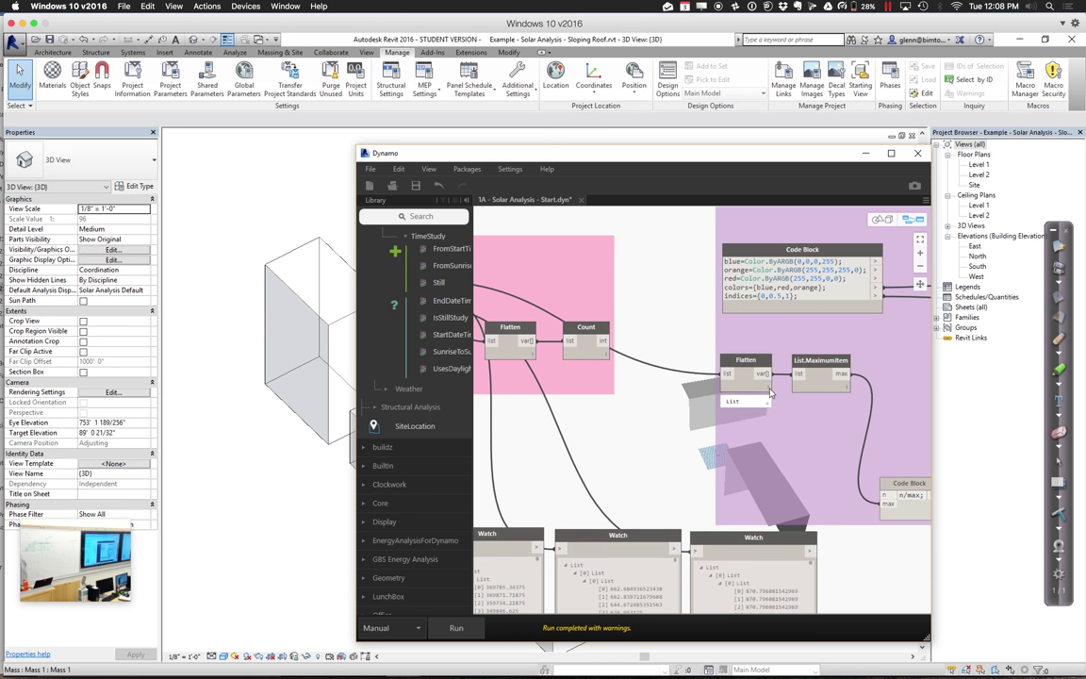
mouse_move(768, 393)
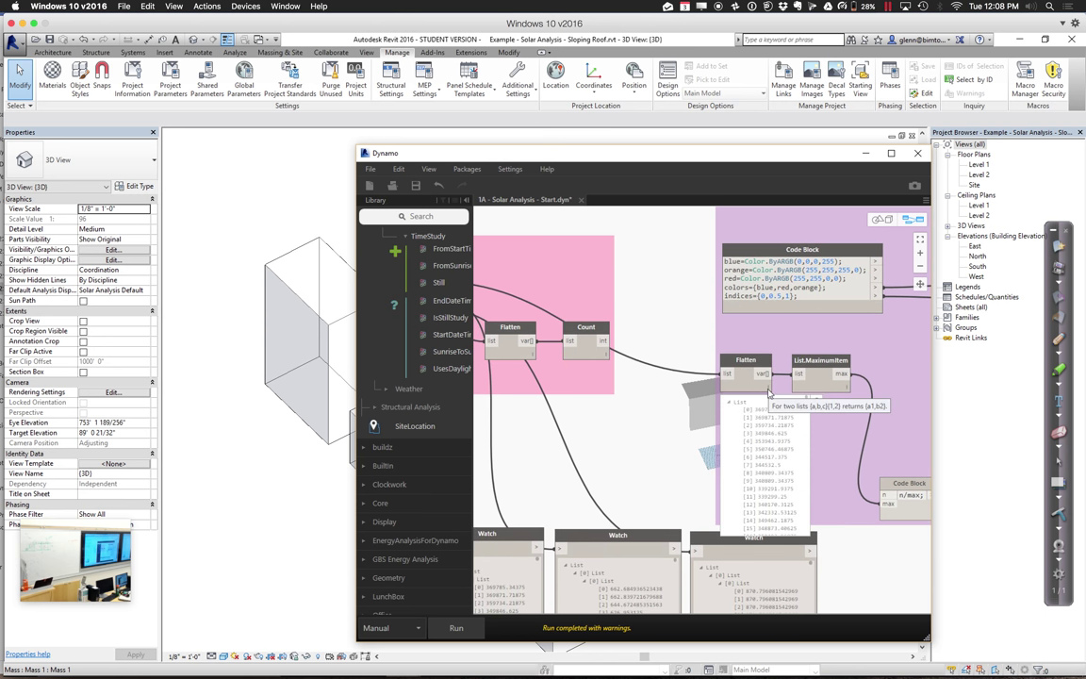
middle_click_drag(769, 393, 706, 381)
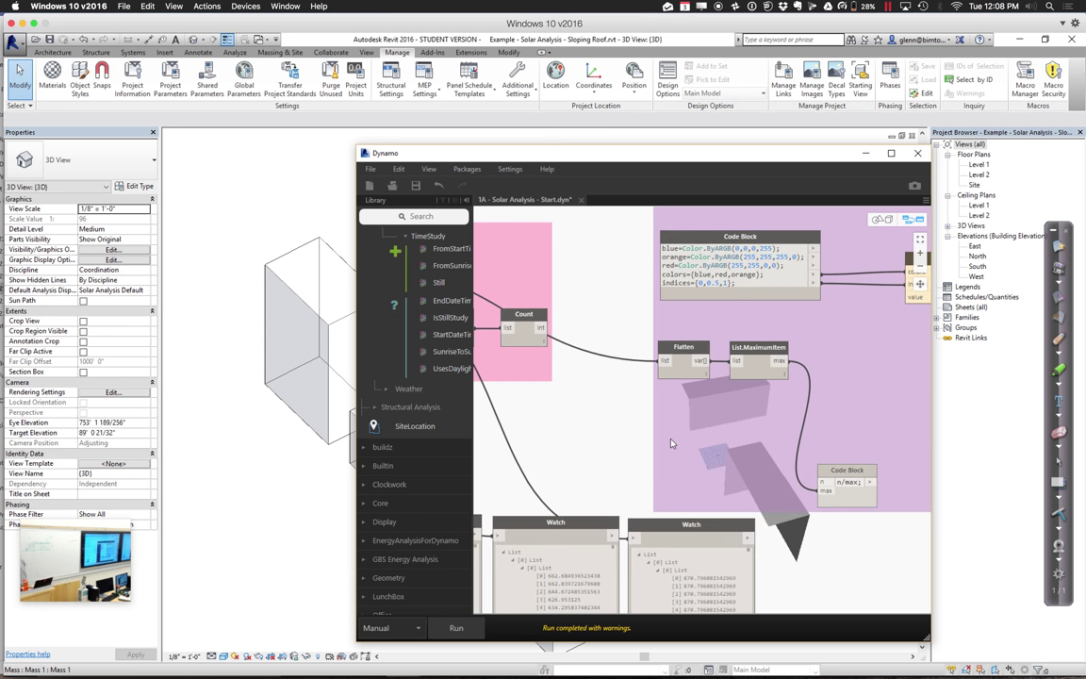
- Connect the normalization group's Flatten output to the n input of the n/max Code Block and run the graph
scroll(672, 443, "down", 2)
middle_click_drag(672, 444, 694, 432)
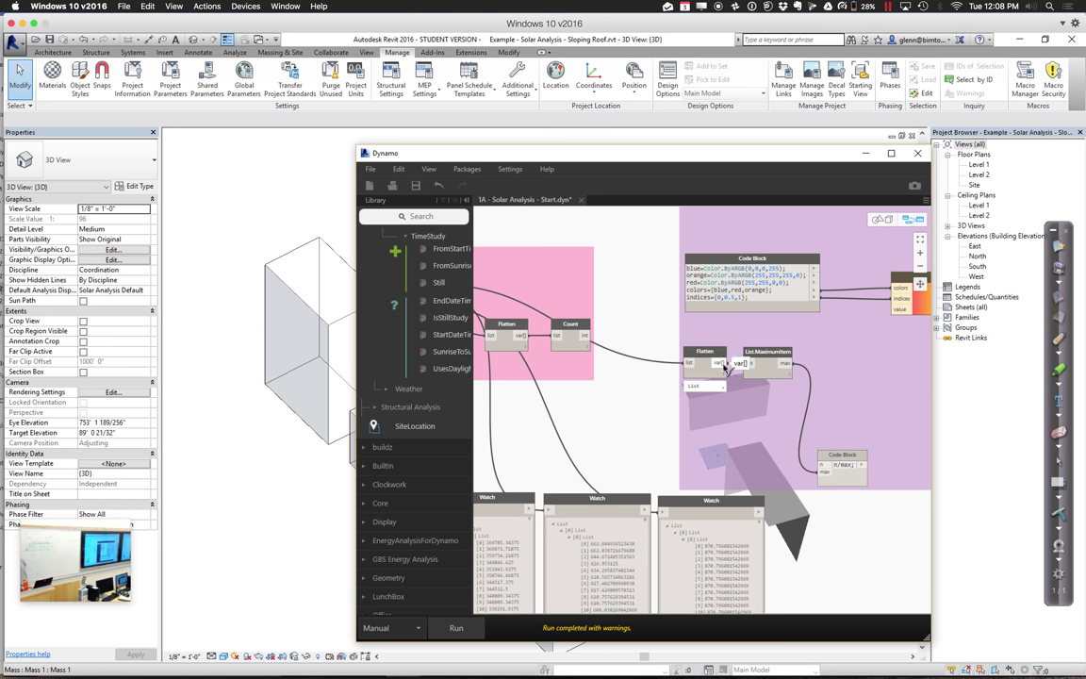
left_click_drag(724, 366, 821, 466)
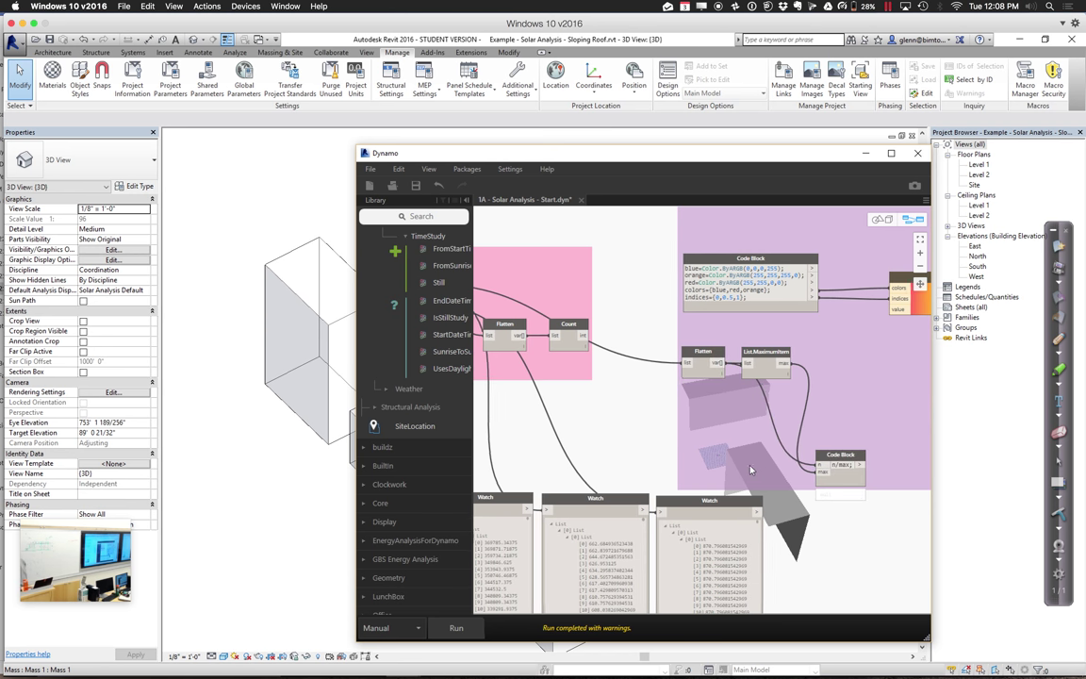
scroll(675, 418, "right", 5)
scroll(676, 419, "down", 2)
scroll(675, 440, "right", 2)
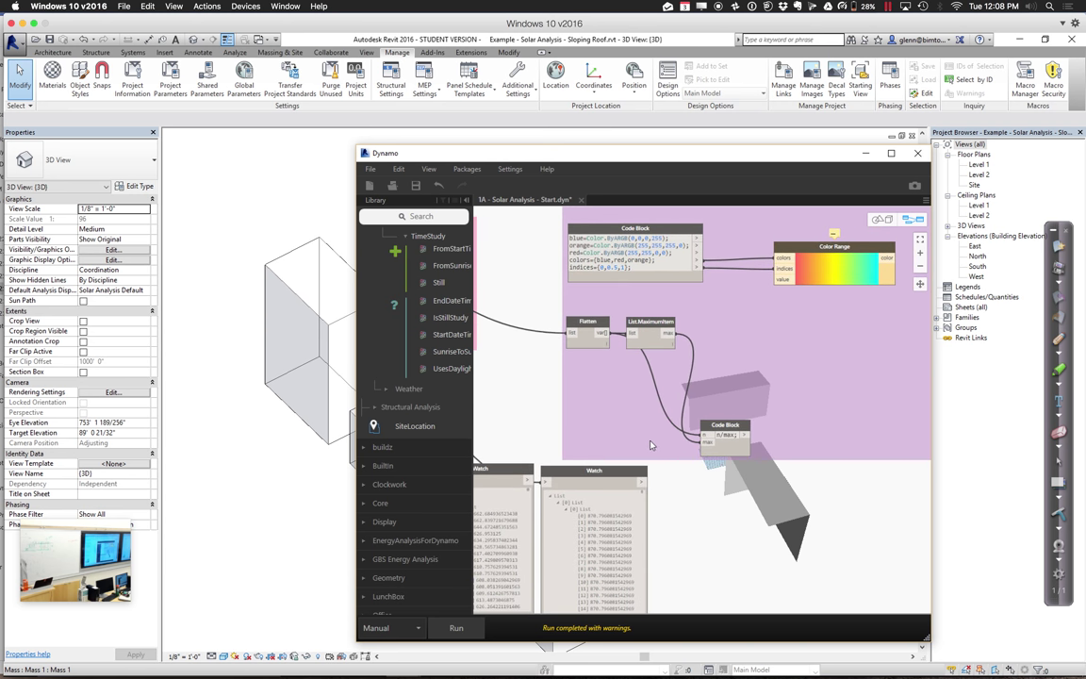
left_click(456, 627)
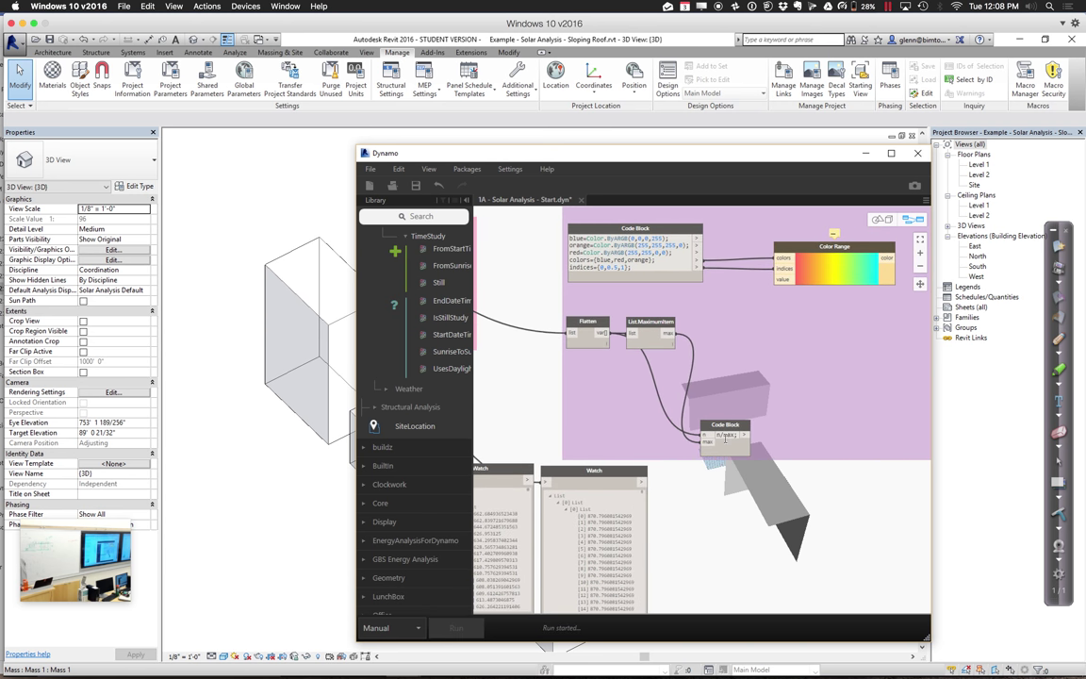
- Read through the list of normalized values output by the n/max Code Block
mouse_move(743, 469)
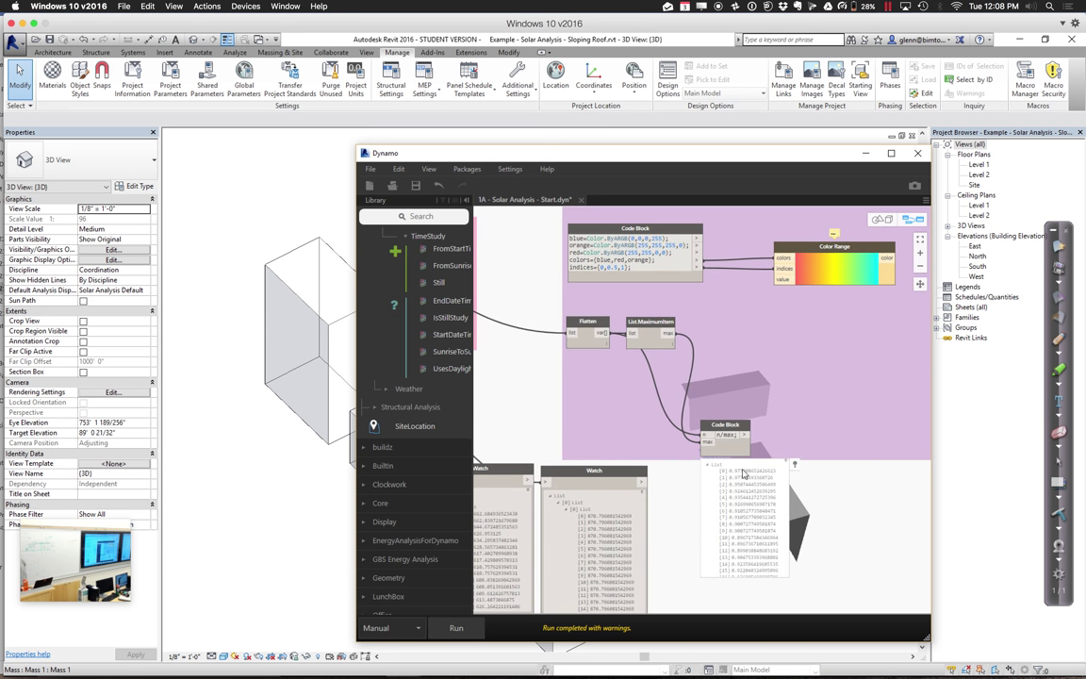
scroll(747, 501, "down", 3)
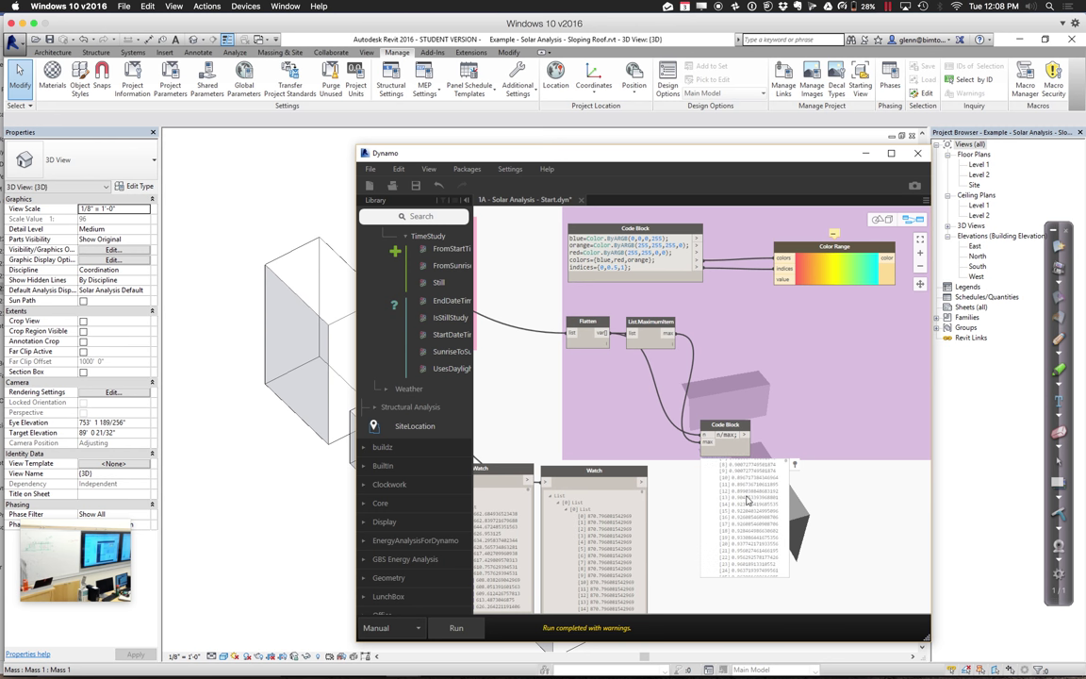
scroll(748, 501, "down", 3)
scroll(747, 501, "down", 3)
scroll(747, 500, "up", 10)
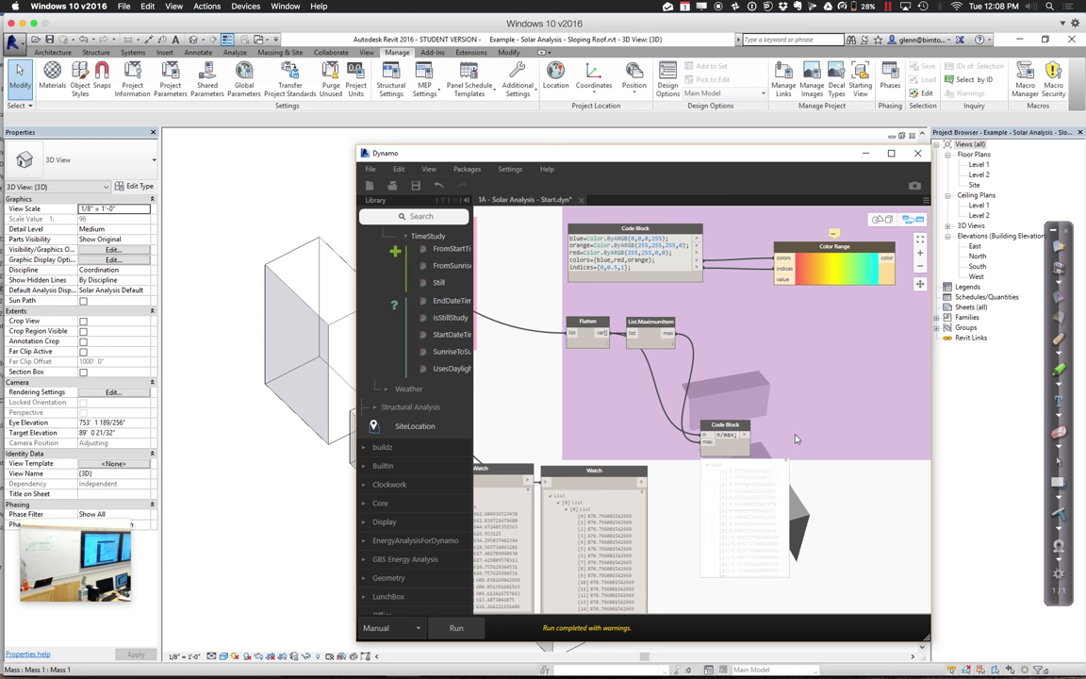
- Move the List.MaximumItem node slightly farther from the Flatten node to separate the wires running to the n/max Code Block
middle_click_drag(796, 438, 770, 456)
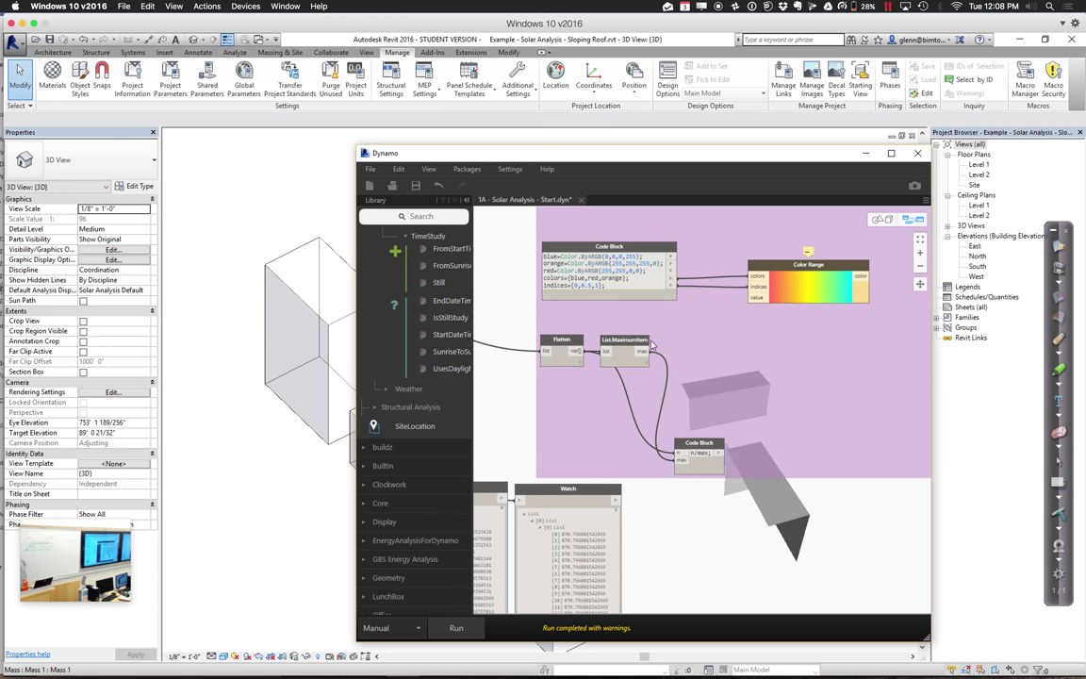
left_click_drag(644, 341, 673, 344)
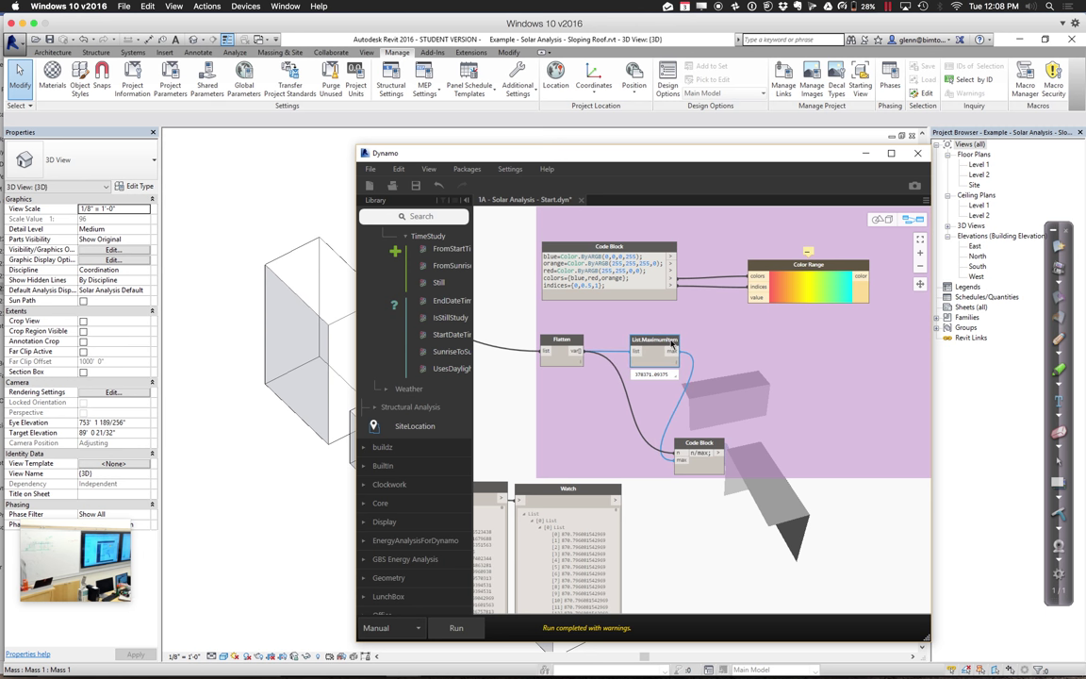
- Shift the n/max Code Block slightly away from the other nodes and connect its output to the Color Range node's value input
left_click_drag(691, 447, 712, 449)
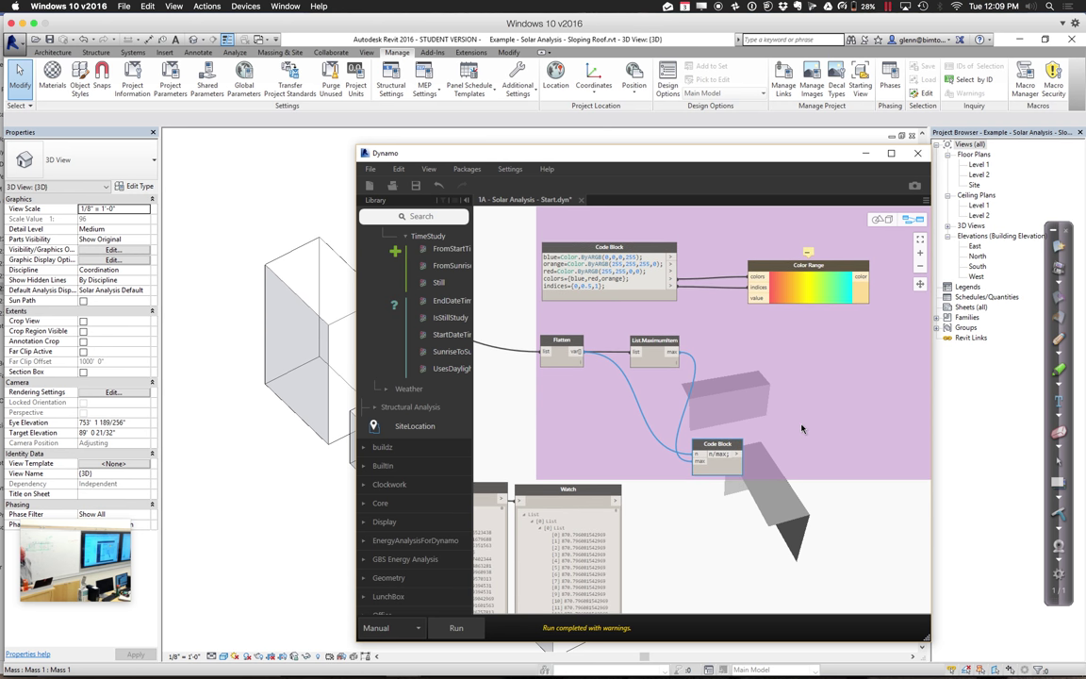
middle_click_drag(795, 429, 766, 469)
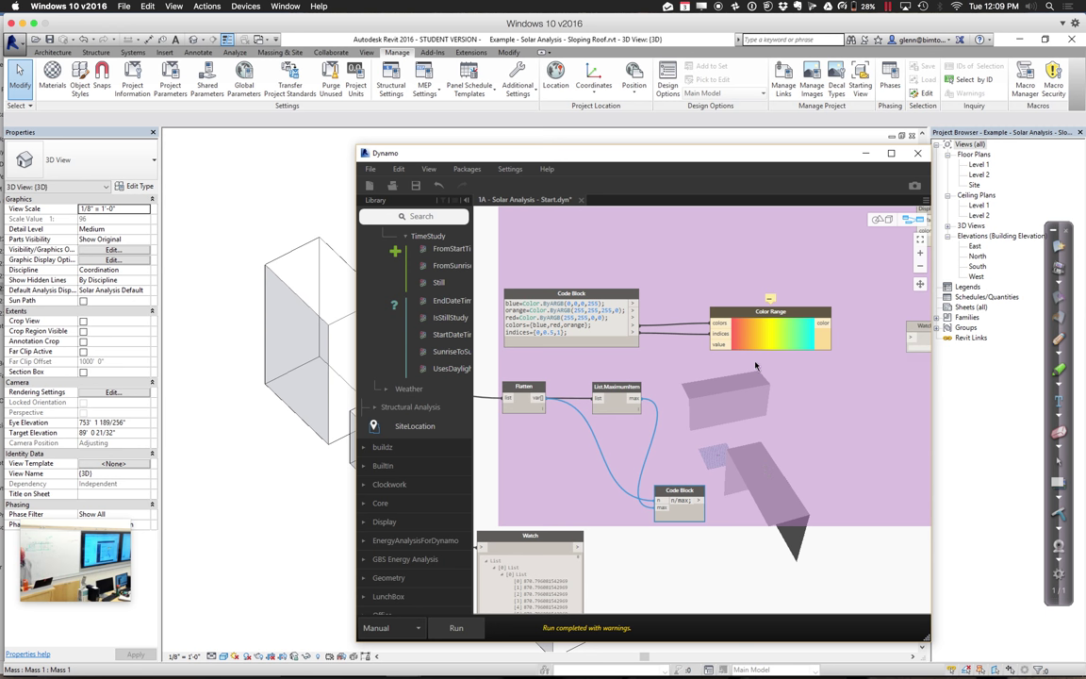
left_click_drag(703, 501, 719, 350)
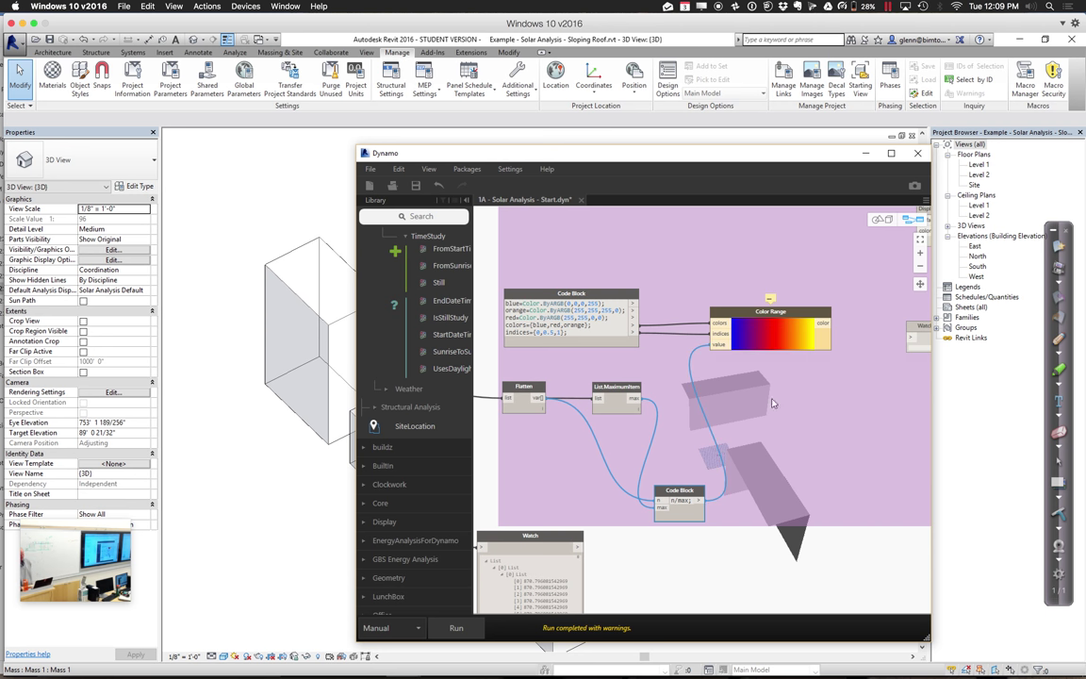
- Connect the Color Range node's color output to the Watch node and run the graph
middle_click_drag(722, 367, 694, 378)
middle_click_drag(758, 427, 711, 448)
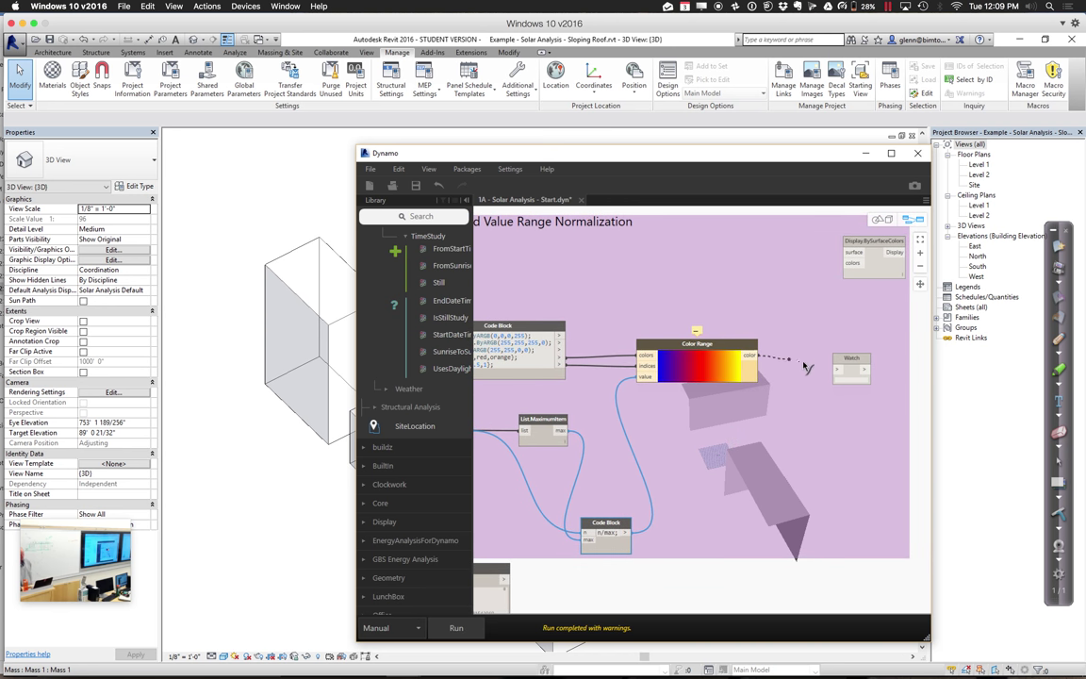
left_click_drag(806, 368, 837, 370)
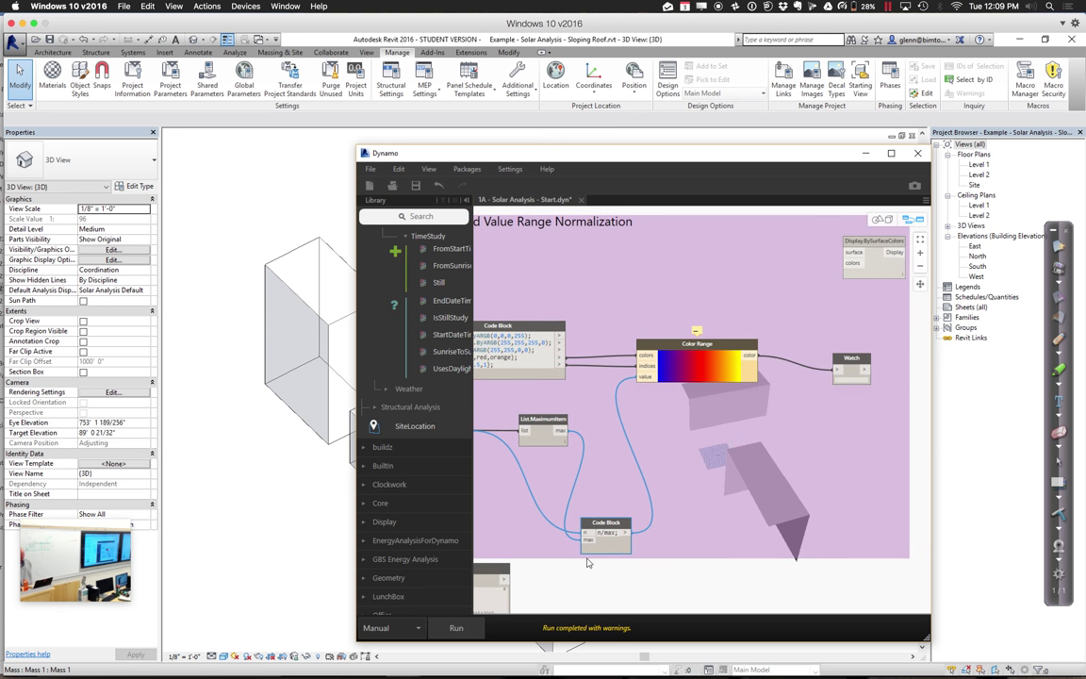
left_click(460, 629)
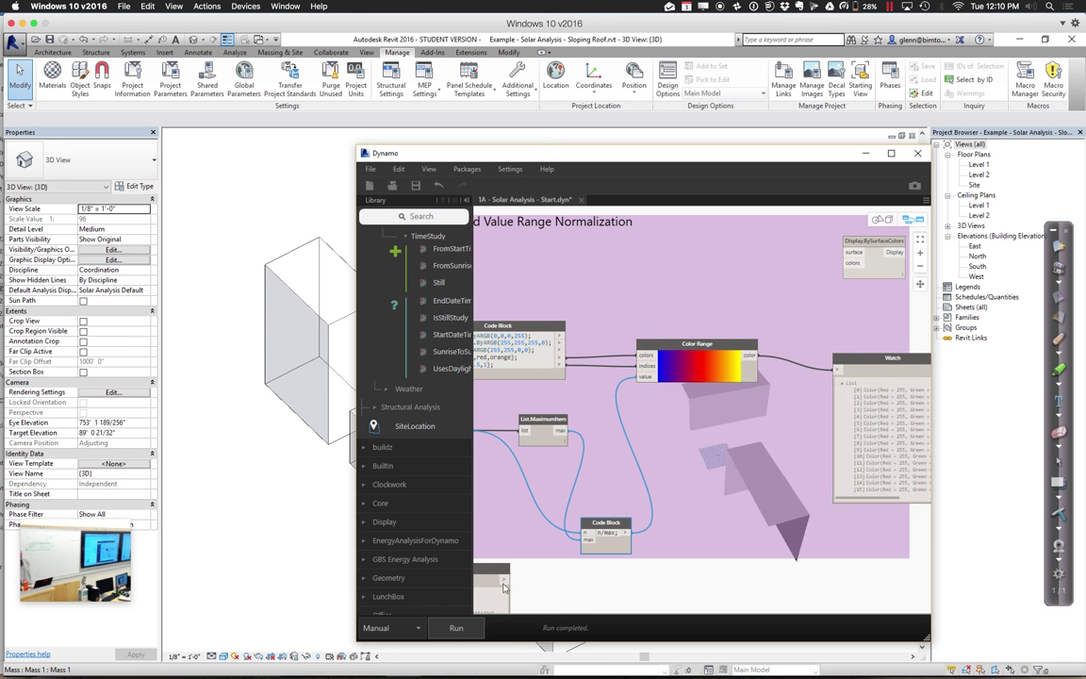
- Connect the Color Range node's color output to the colors input of the Display.BySurfaceColors node
scroll(578, 484, "up", 2)
scroll(578, 485, "down", 5)
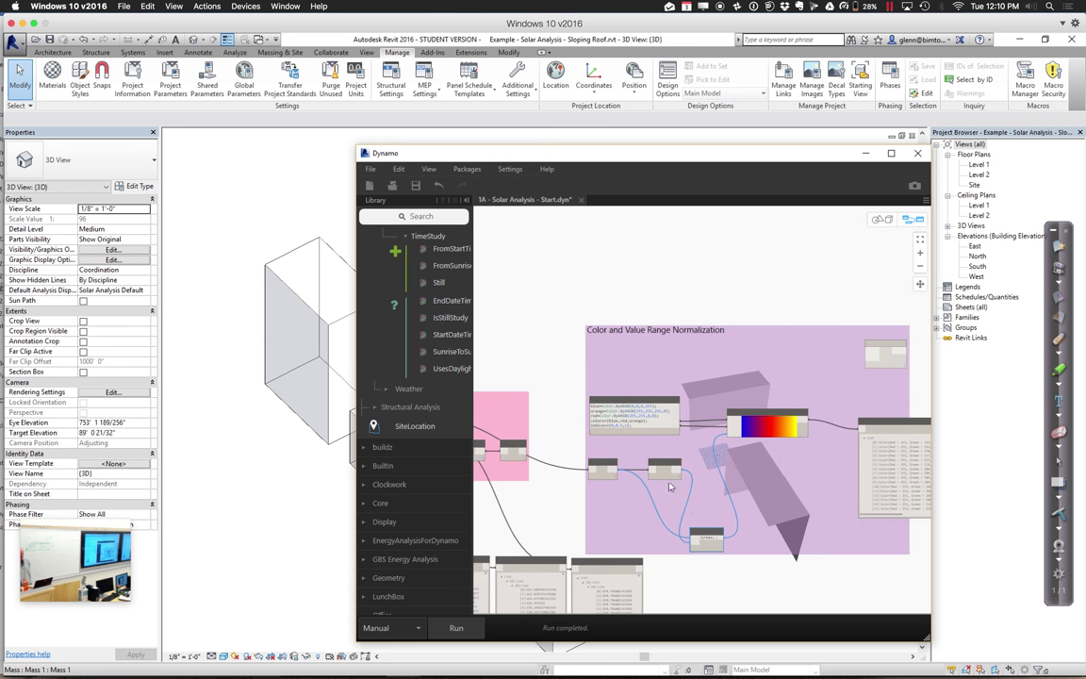
scroll(757, 367, "up", 3)
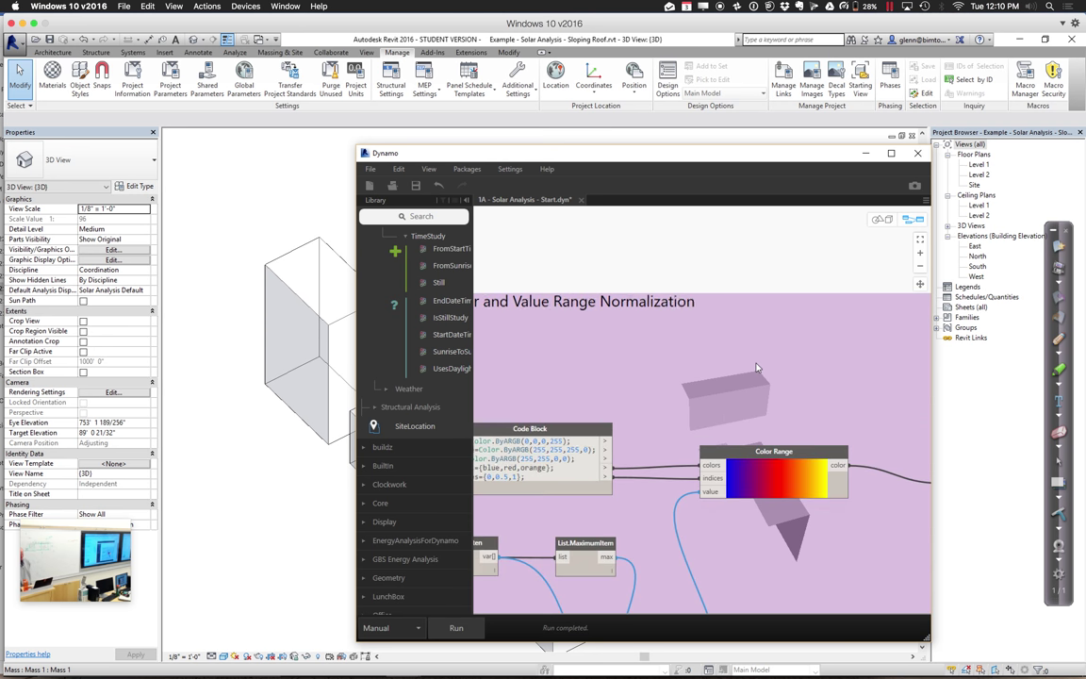
middle_click_drag(756, 367, 680, 361)
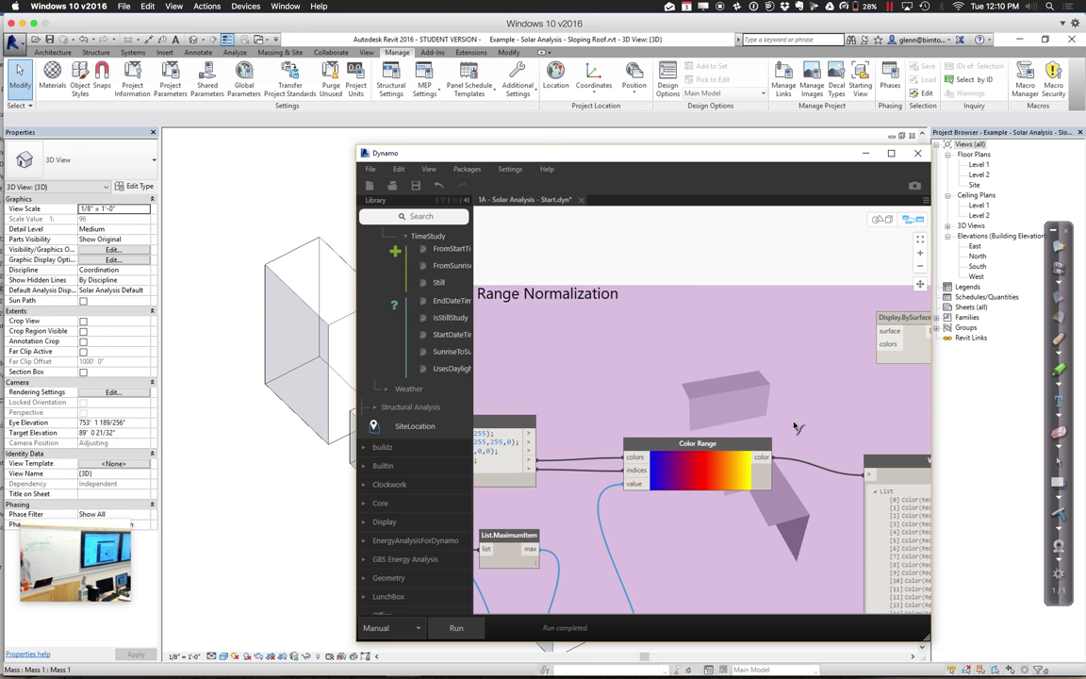
left_click_drag(764, 458, 877, 343)
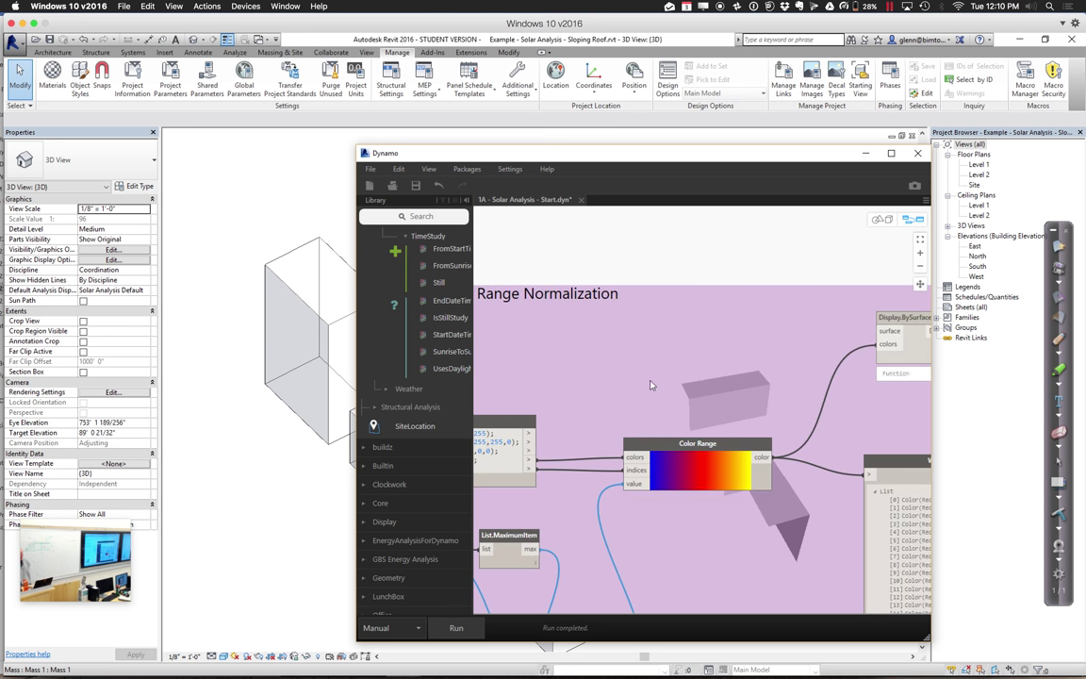
- Connect the output of the Select Surface(s) to Analyze node to the surface input of Display.BySurfaceColors and run the graph
scroll(651, 385, "down", 5)
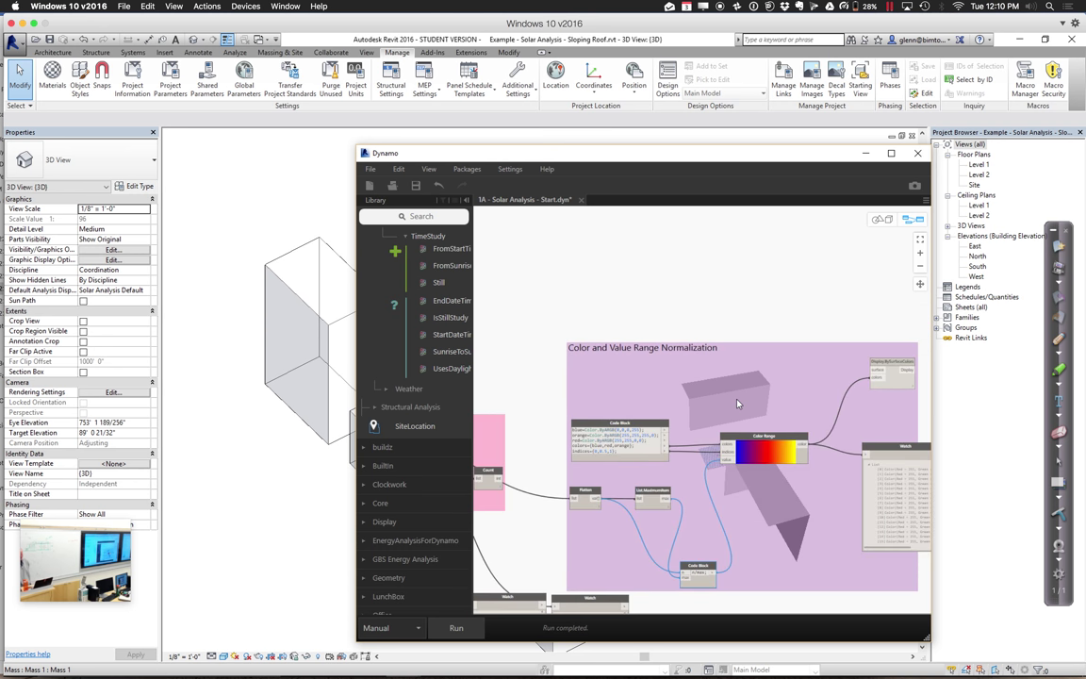
scroll(738, 404, "down", 3)
middle_click_drag(651, 368, 774, 371)
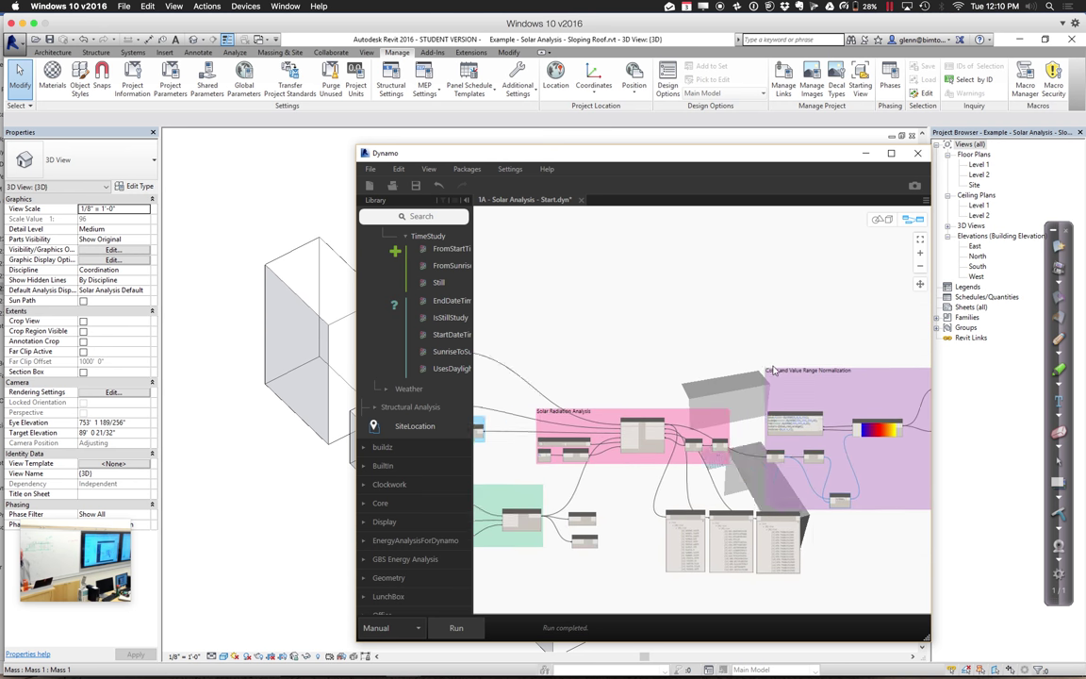
middle_click_drag(588, 368, 660, 367)
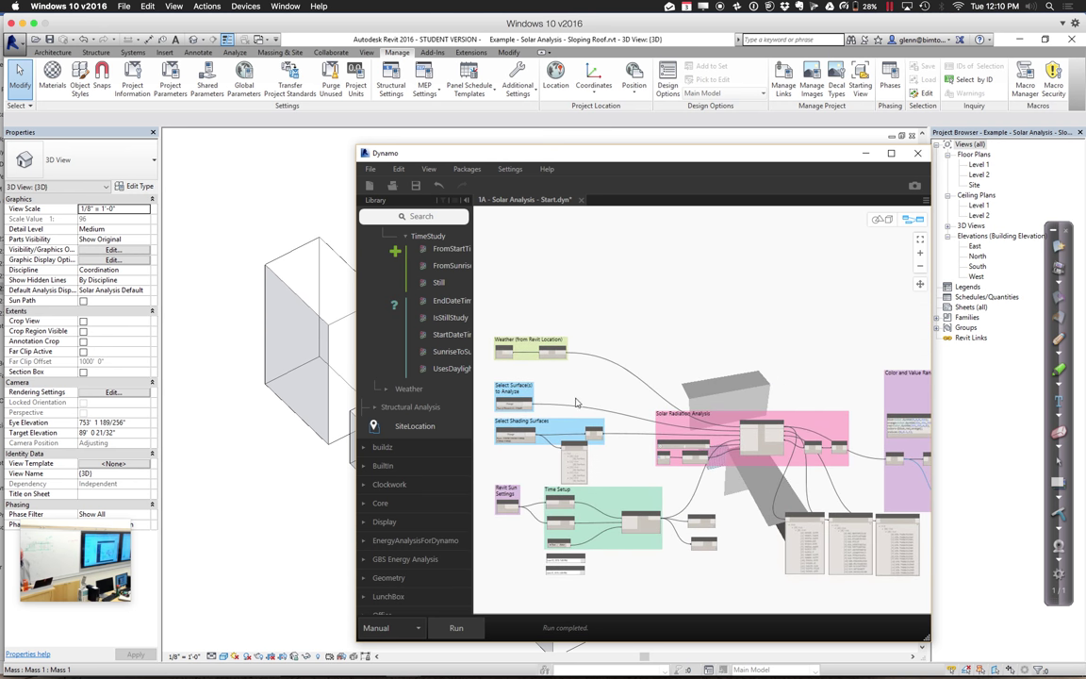
scroll(577, 400, "up", 1)
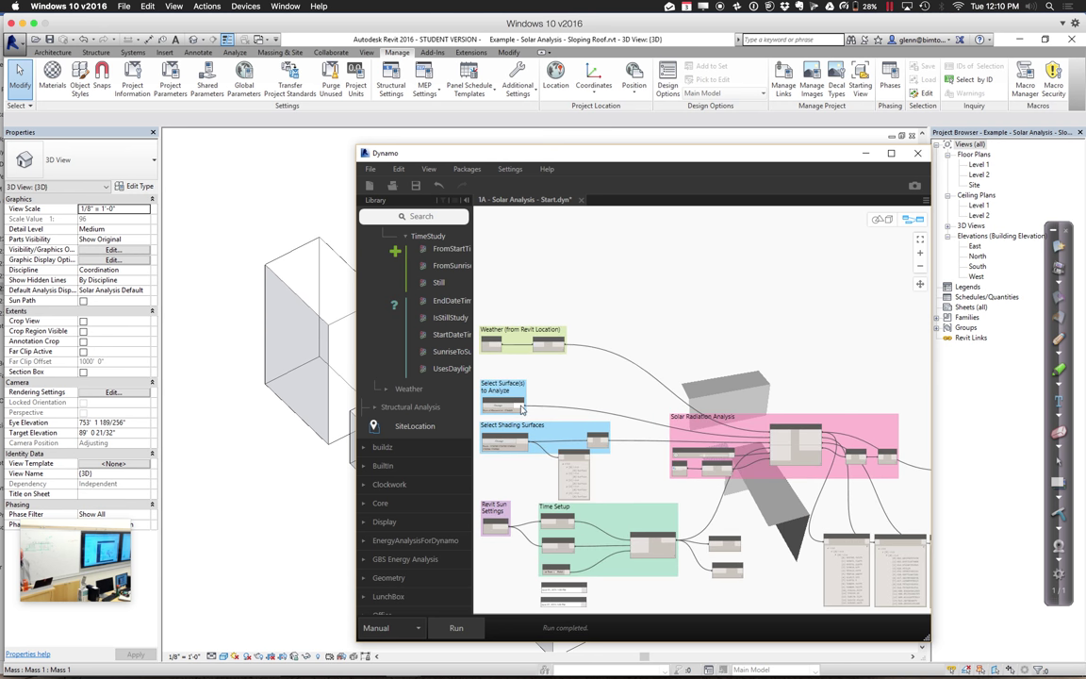
left_click(521, 408)
scroll(759, 325, "right", 5)
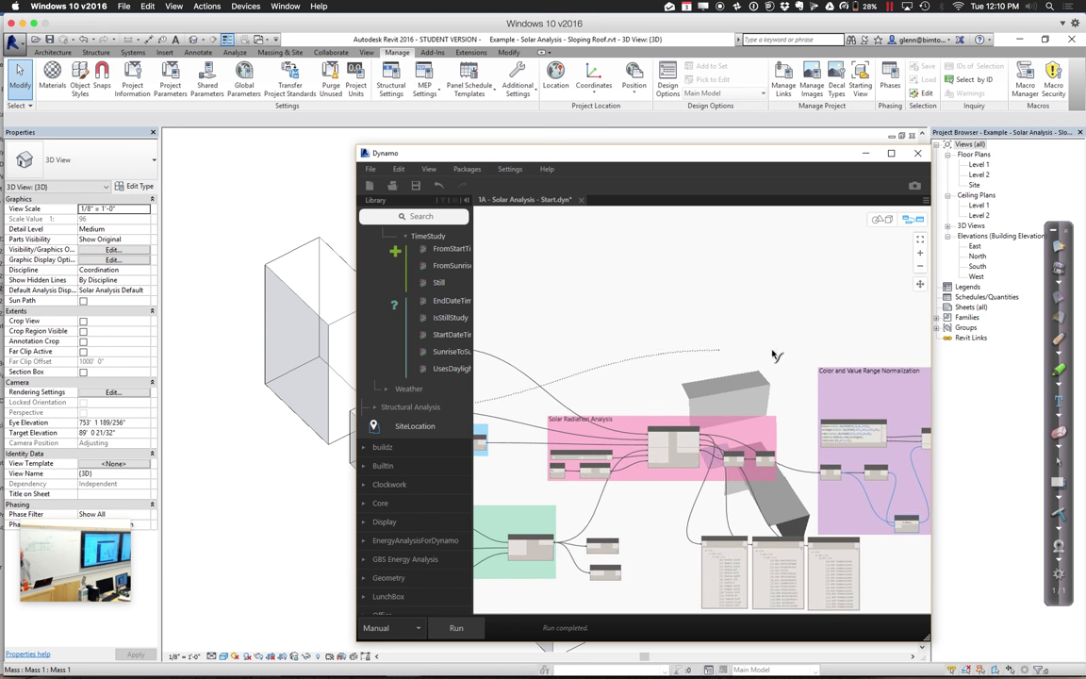
scroll(775, 356, "right", 6)
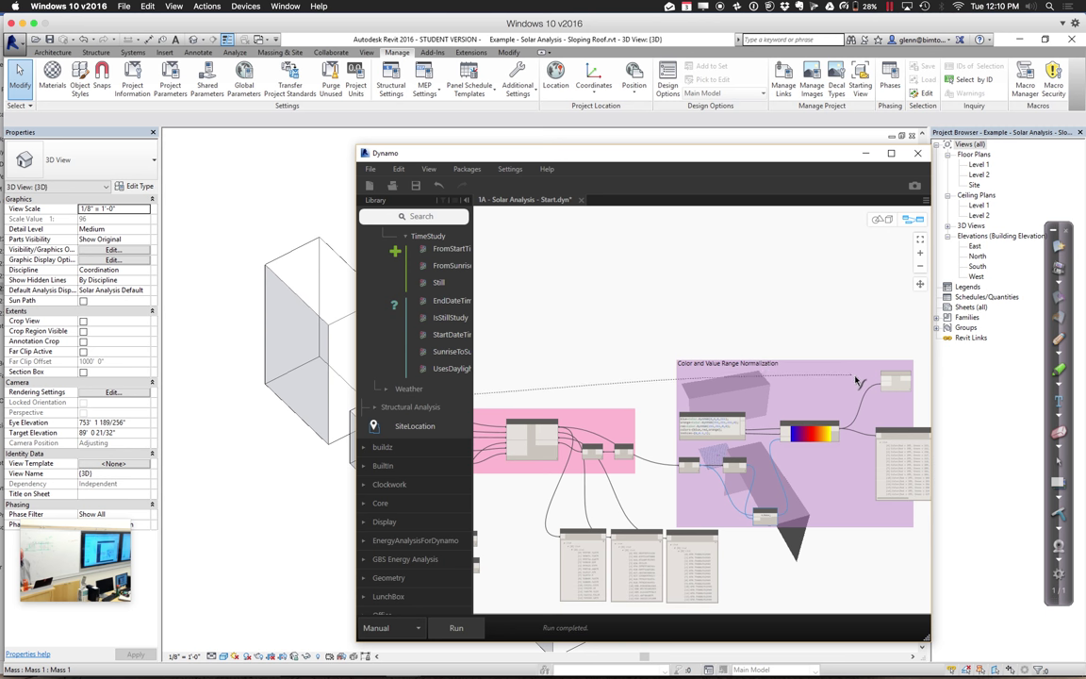
left_click(884, 381)
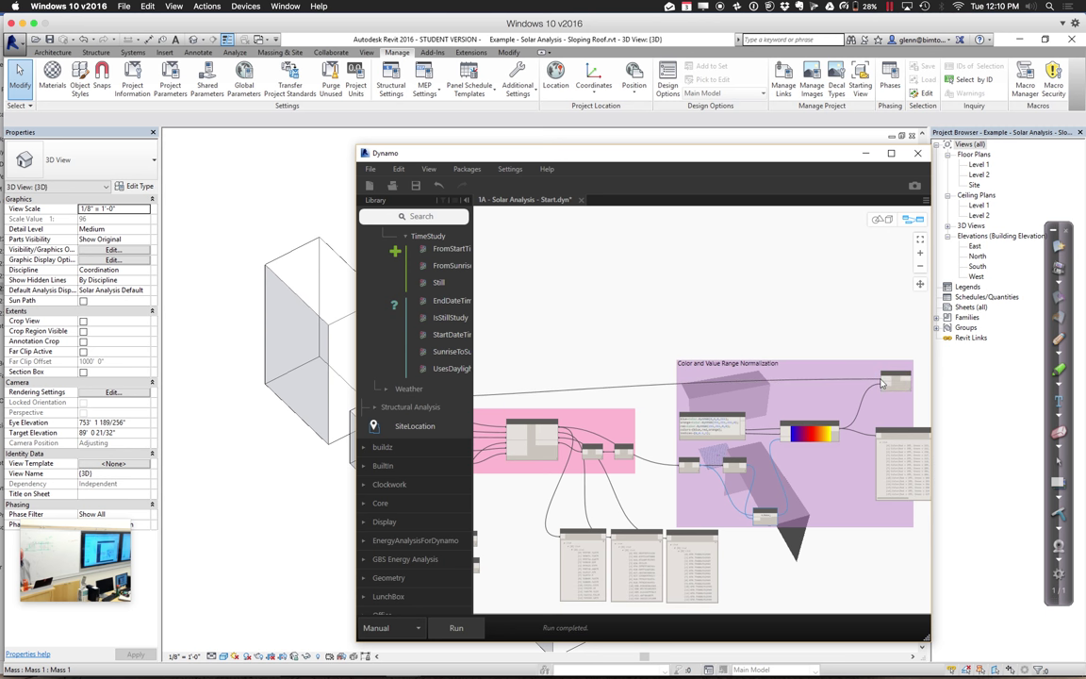
left_click(462, 629)
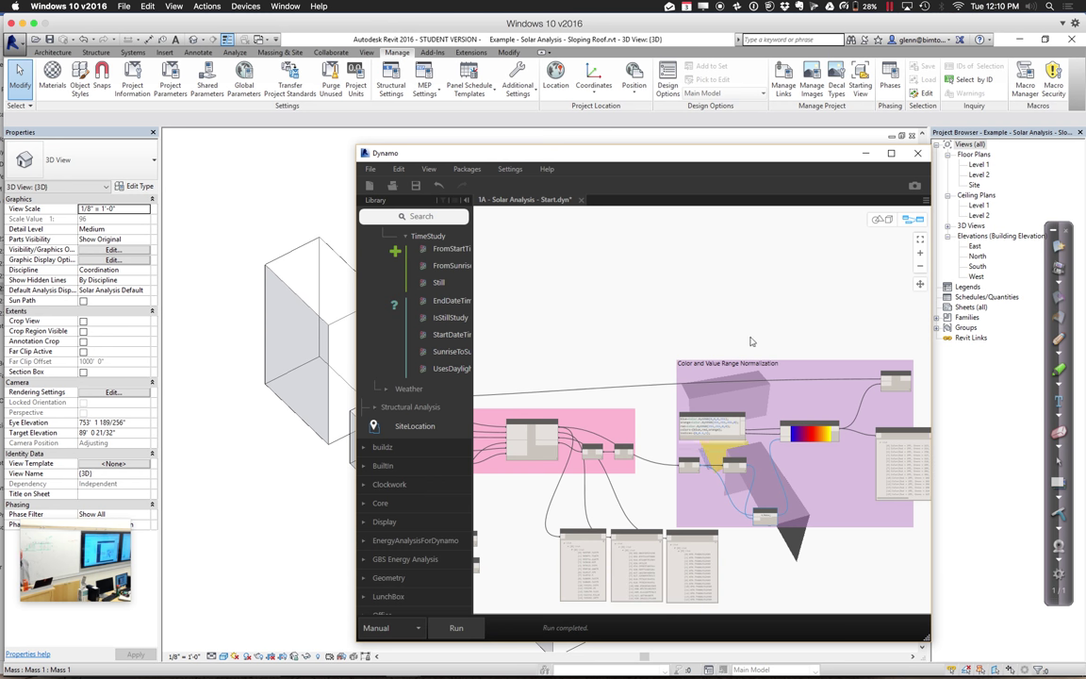
- Examine the colored analysis surface in the background geometry preview, clear of the normalization group
middle_click_drag(754, 328, 675, 431)
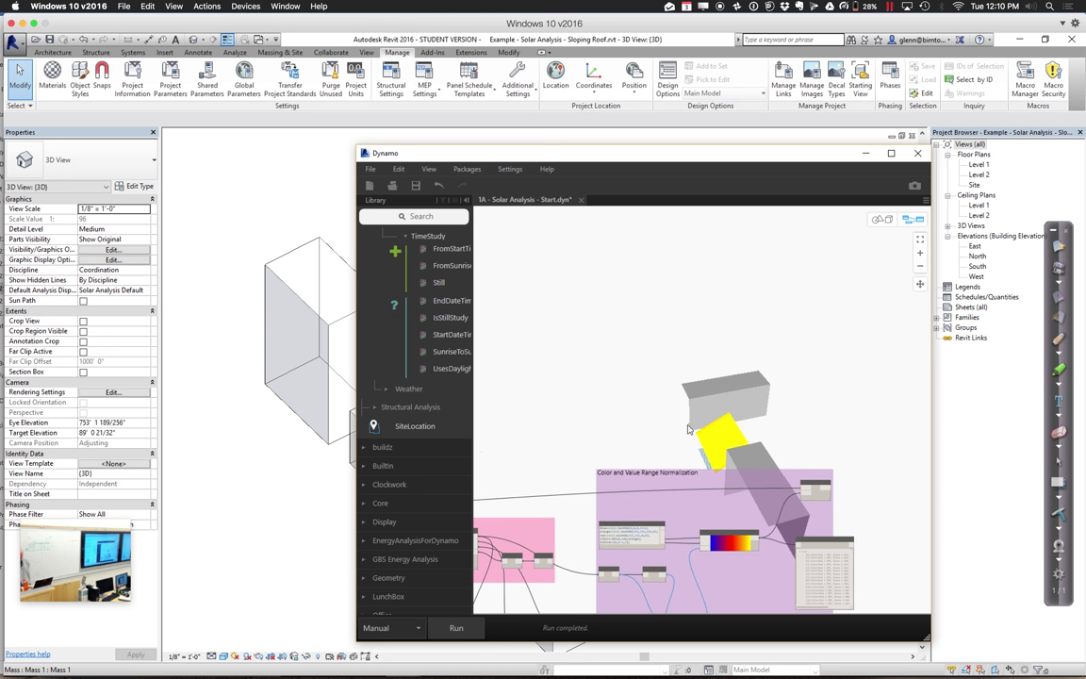
scroll(688, 430, "up", 1)
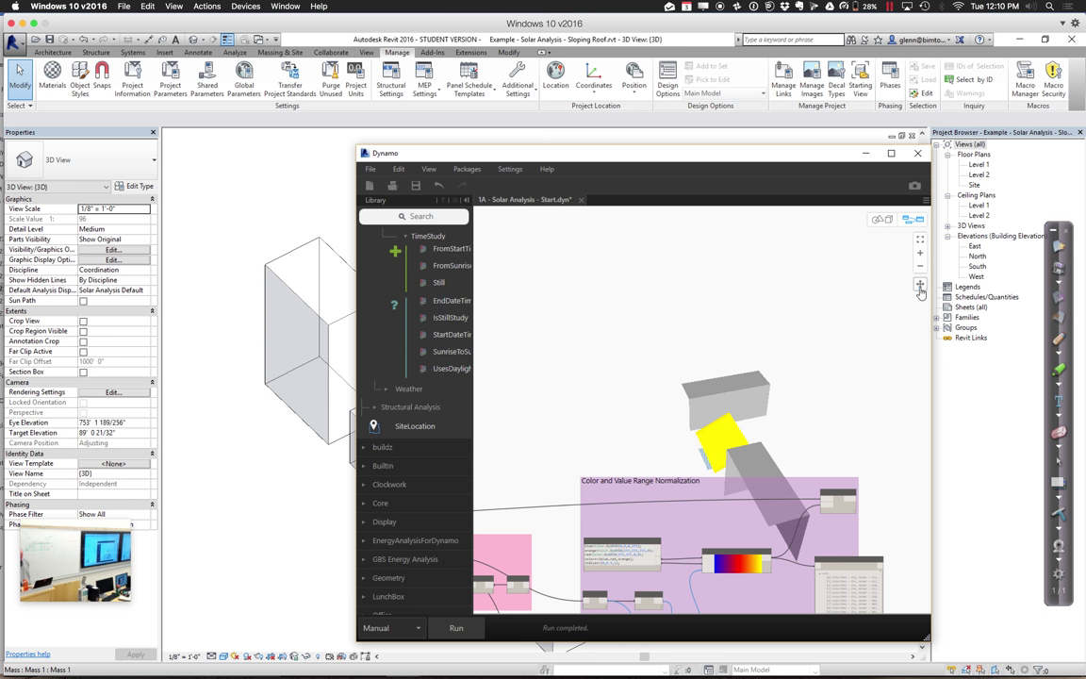
mouse_move(654, 410)
middle_mouse_down()
mouse_move(674, 395)
mouse_move(666, 412)
middle_mouse_up()
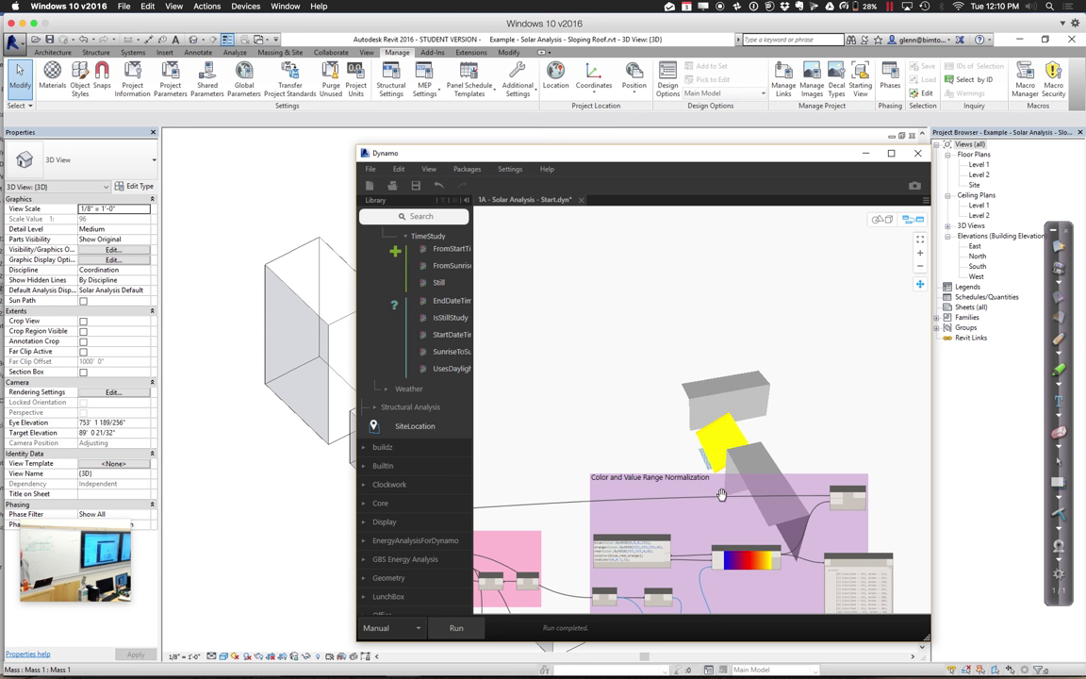
- Set the alpha value of the blue color definition in the color Code Block to 255, giving Color.ByARGB(255,0,0,255)
middle_click_drag(723, 490, 720, 412)
scroll(719, 412, "up", 3)
scroll(720, 412, "up", 2)
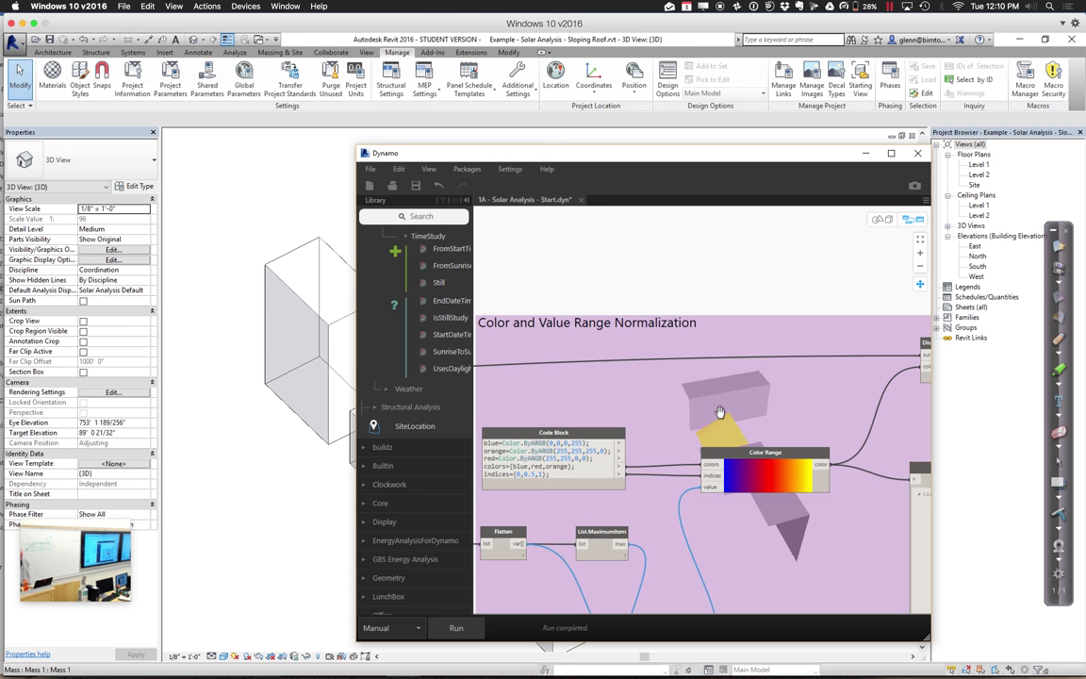
scroll(710, 436, "up", 4)
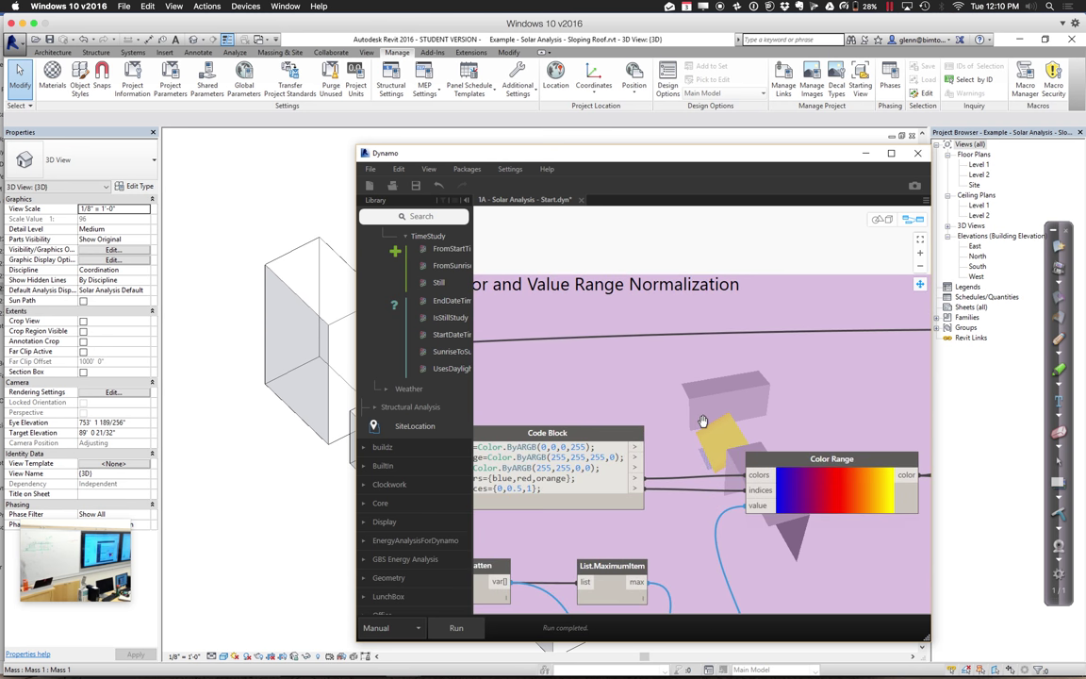
scroll(704, 420, "down", 1)
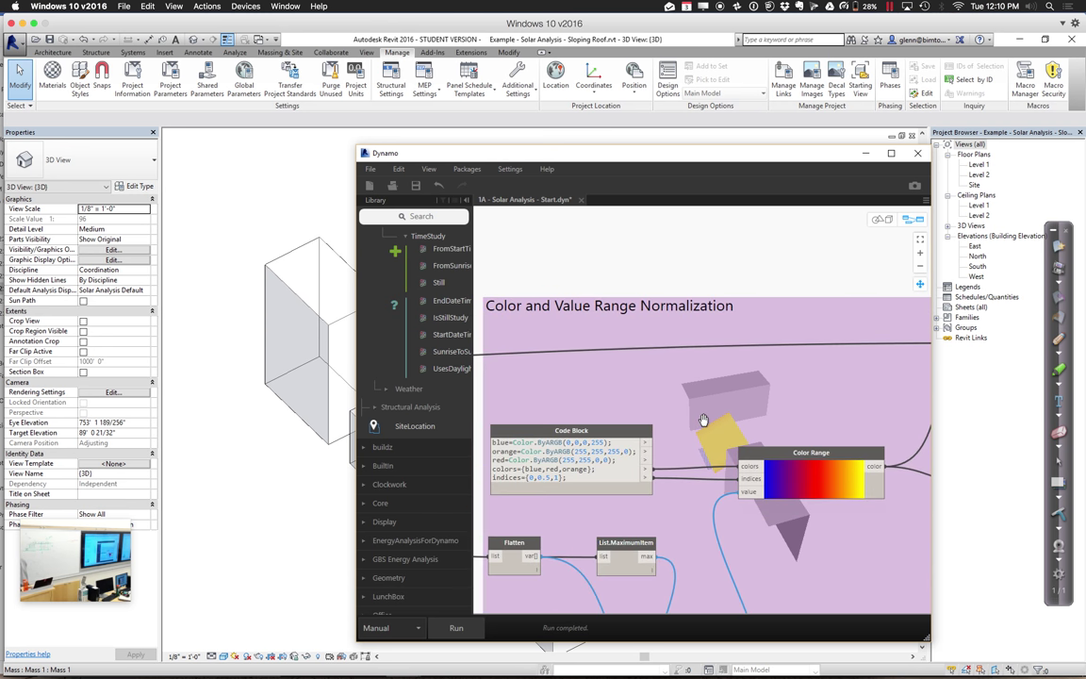
middle_click_drag(703, 420, 731, 410)
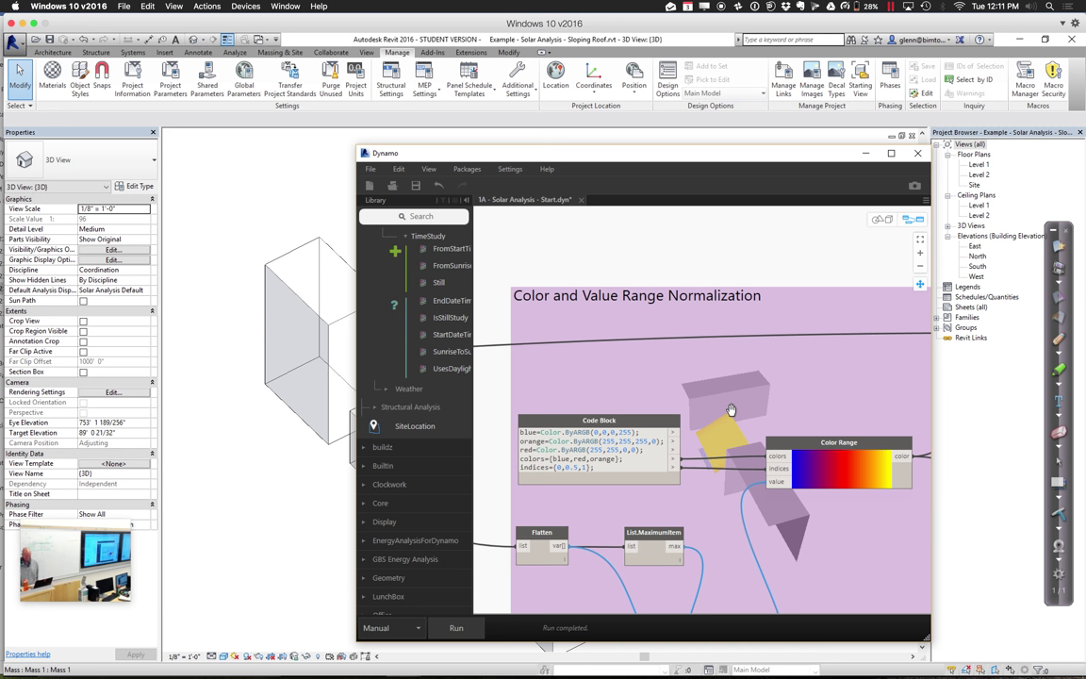
mouse_move(607, 440)
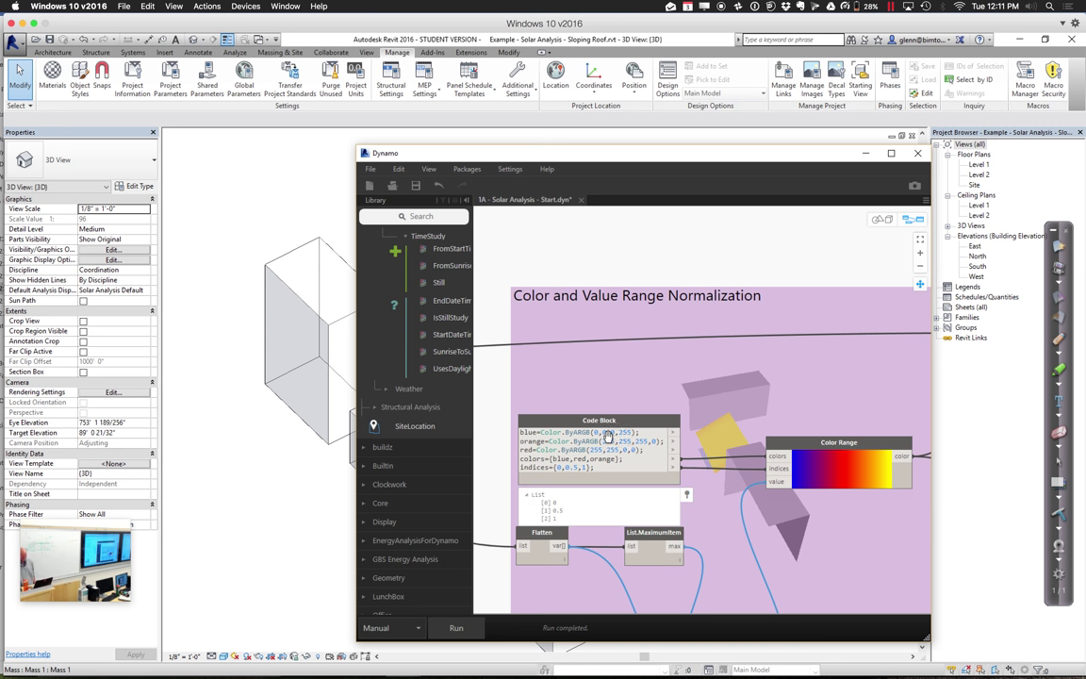
left_click(594, 432)
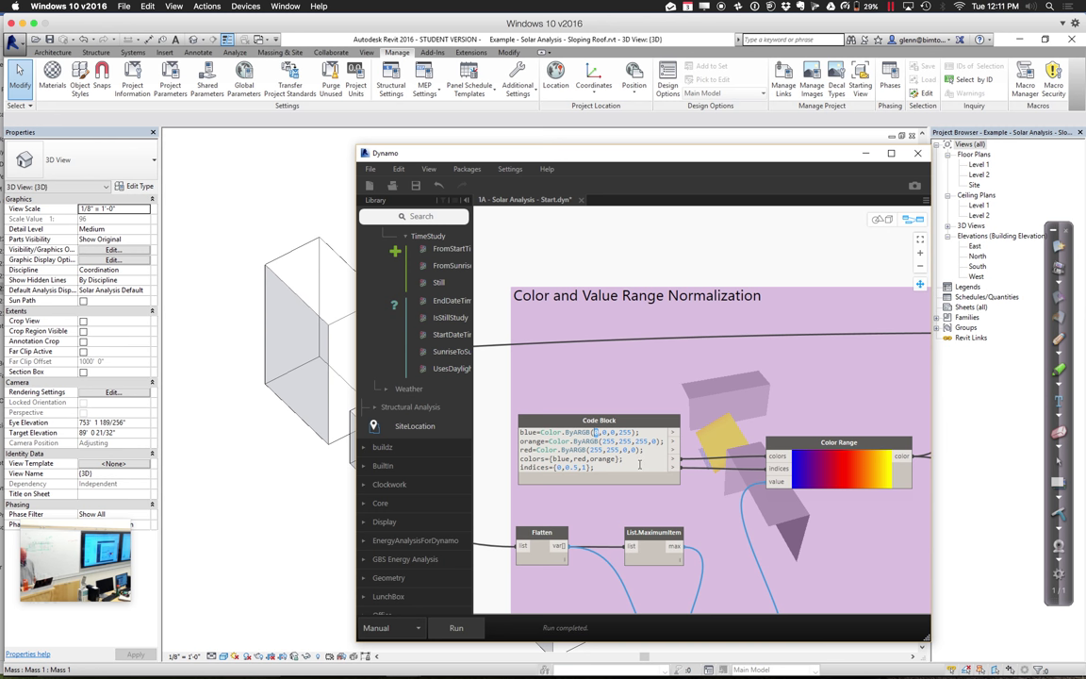
type("255")
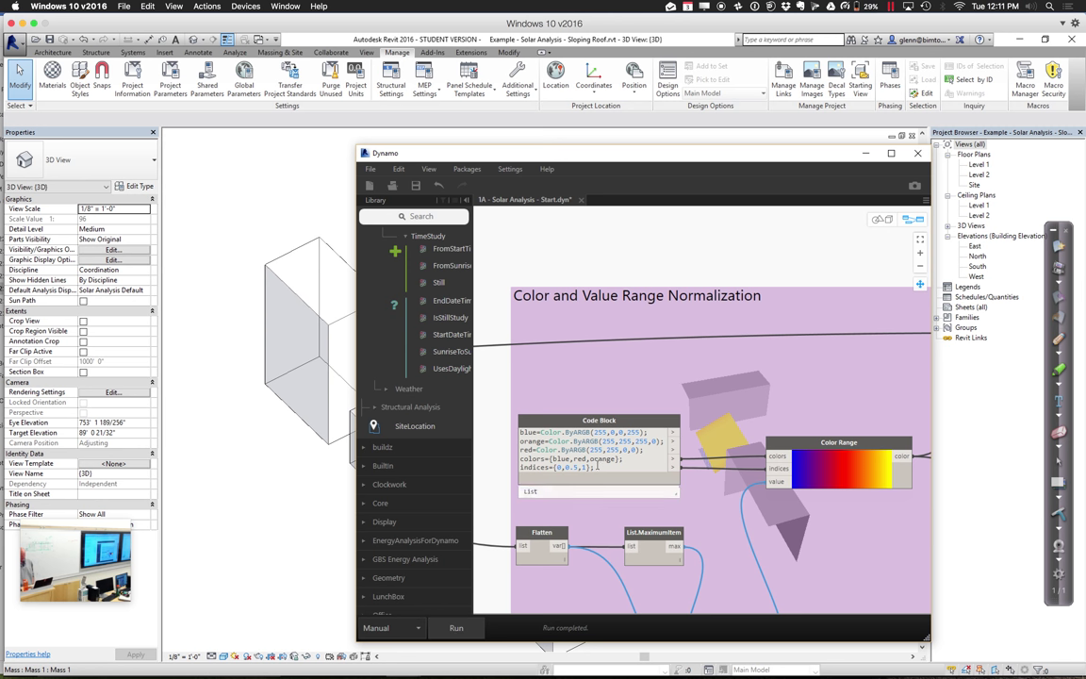
mouse_move(608, 463)
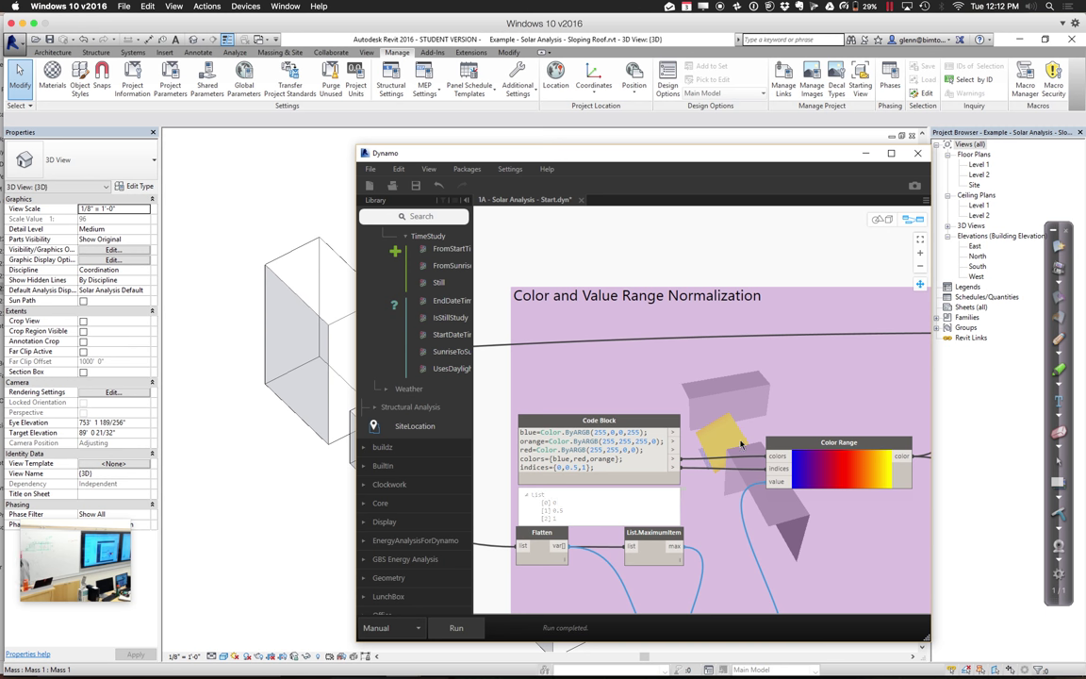
- Switch to 3D preview navigation and examine the colored roof surface and its shading masses up close from another angle
left_click(921, 283)
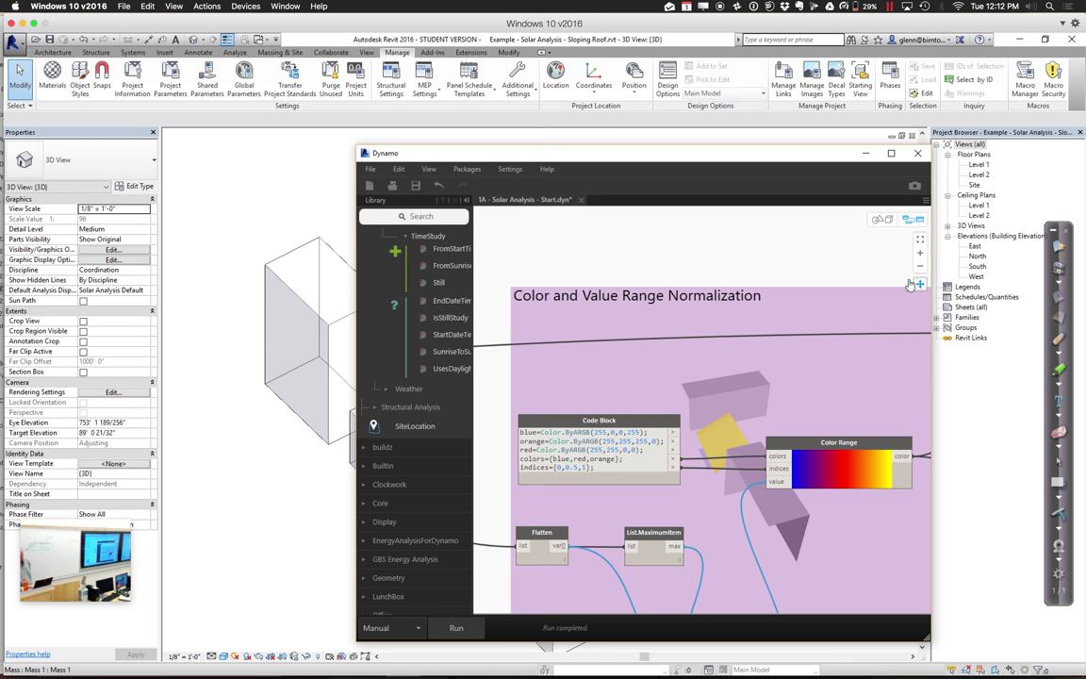
left_click_drag(872, 270, 699, 436)
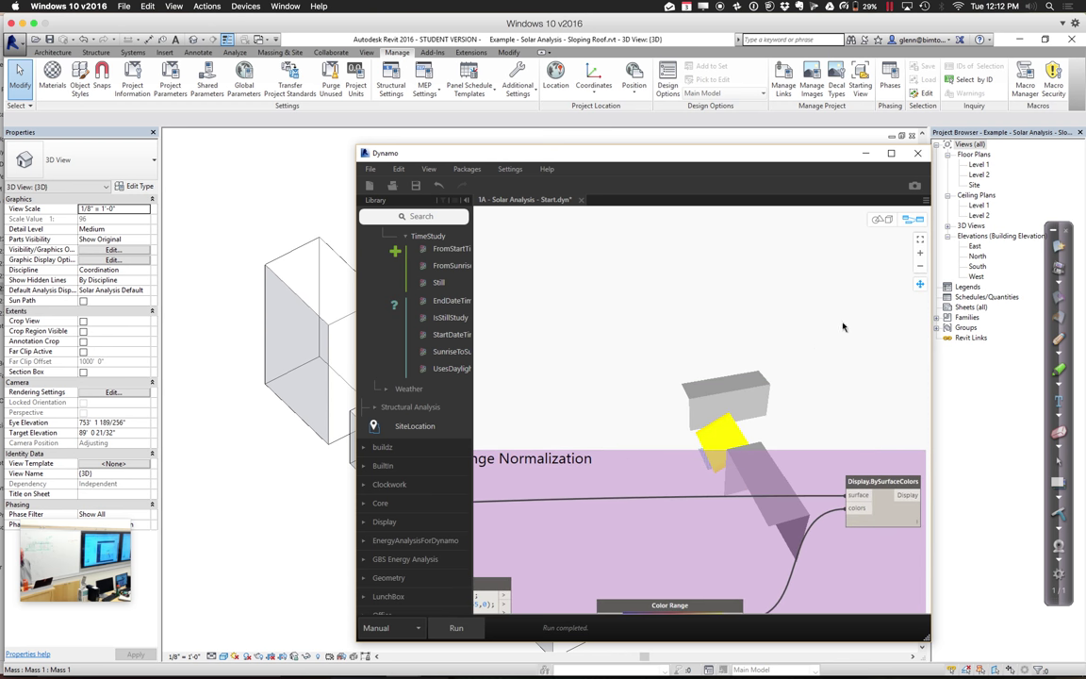
left_click(883, 219)
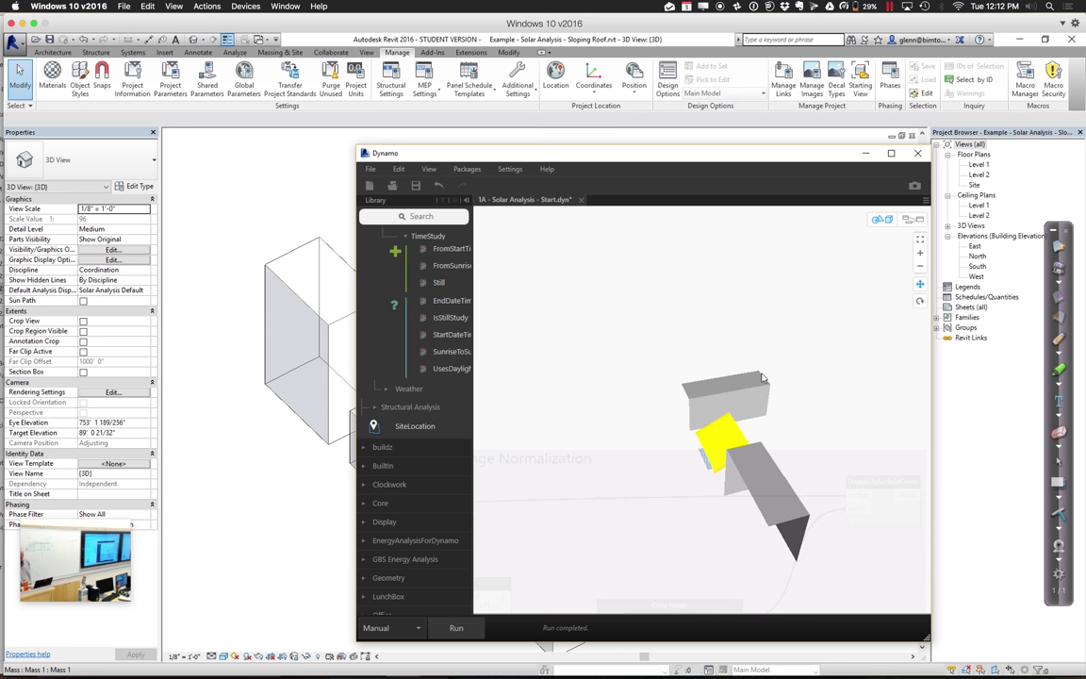
left_click_drag(766, 366, 818, 333)
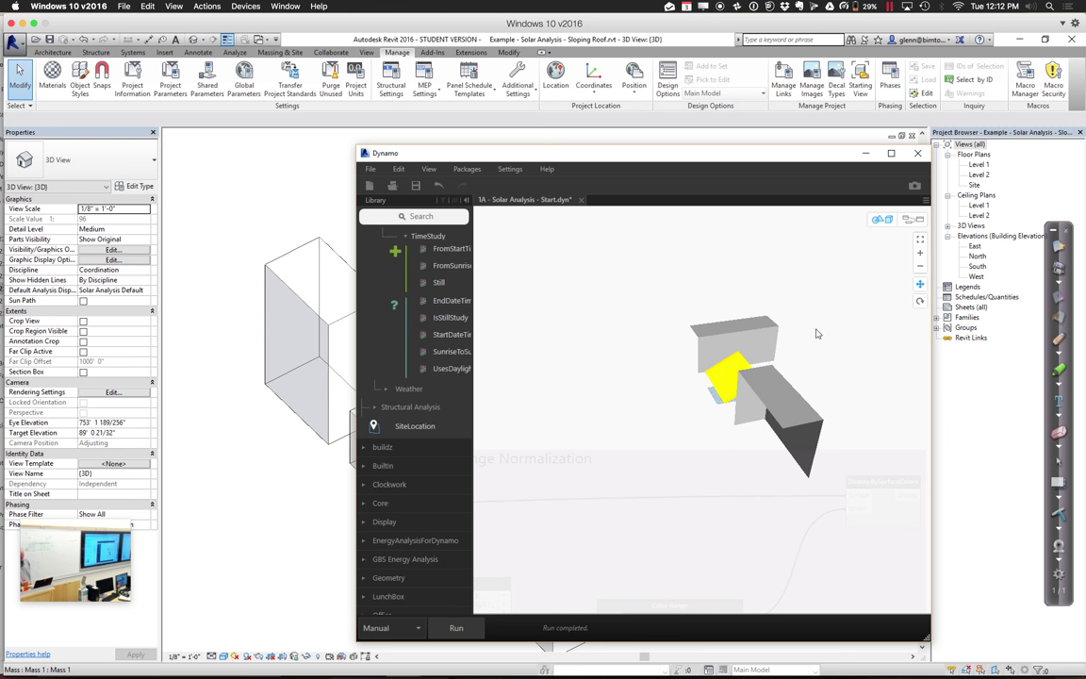
left_click(921, 302)
left_click_drag(630, 375, 759, 436)
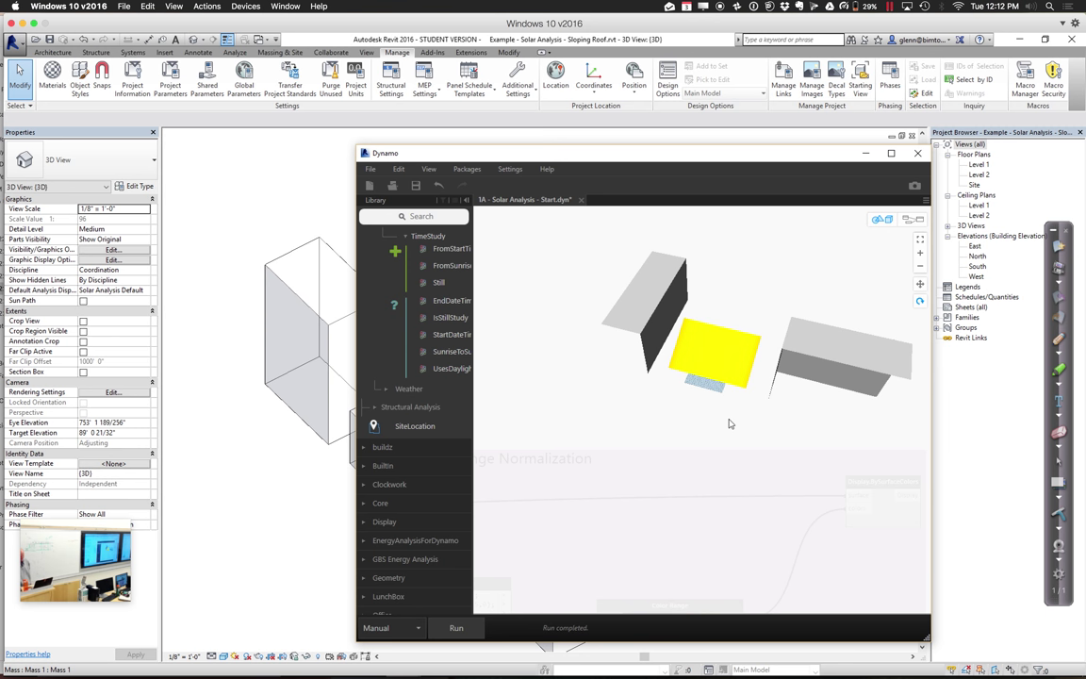
scroll(729, 424, "up", 10)
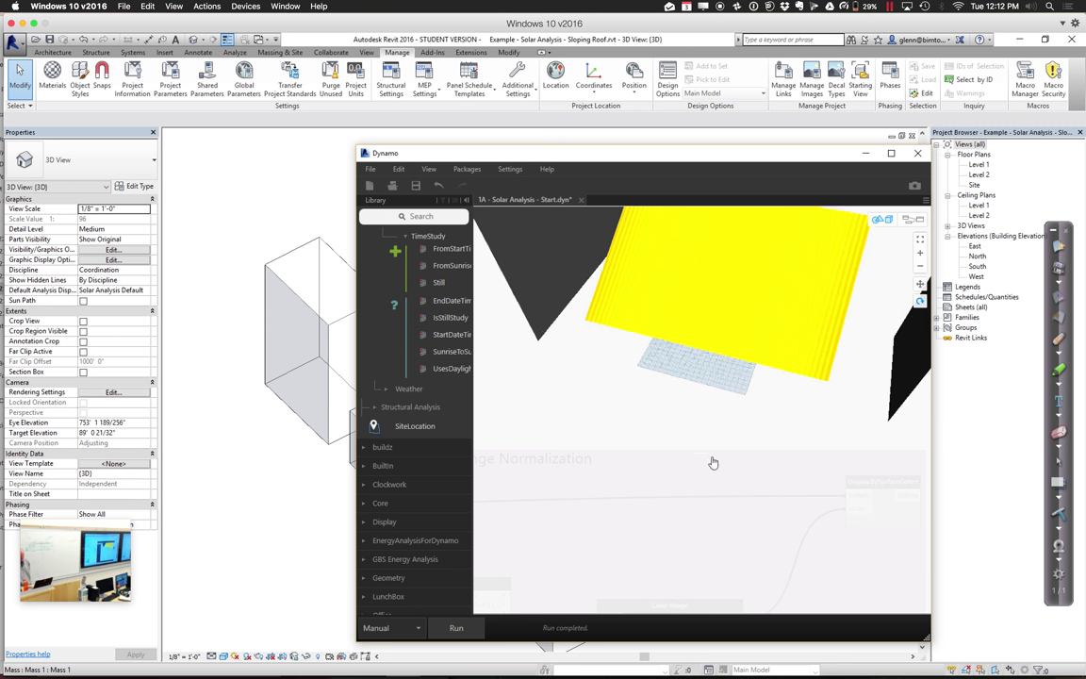
- Examine the yellow analysis surface and the surrounding shading masses in the 3D preview from farther away and another angle
left_click_drag(713, 462, 825, 400)
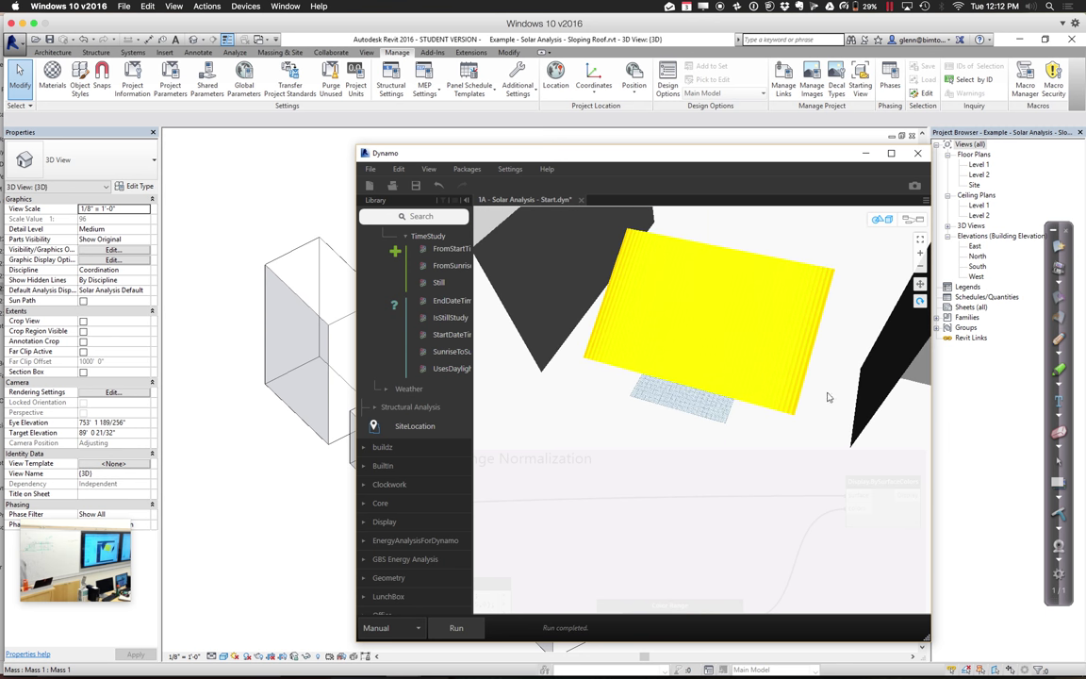
left_click(921, 303)
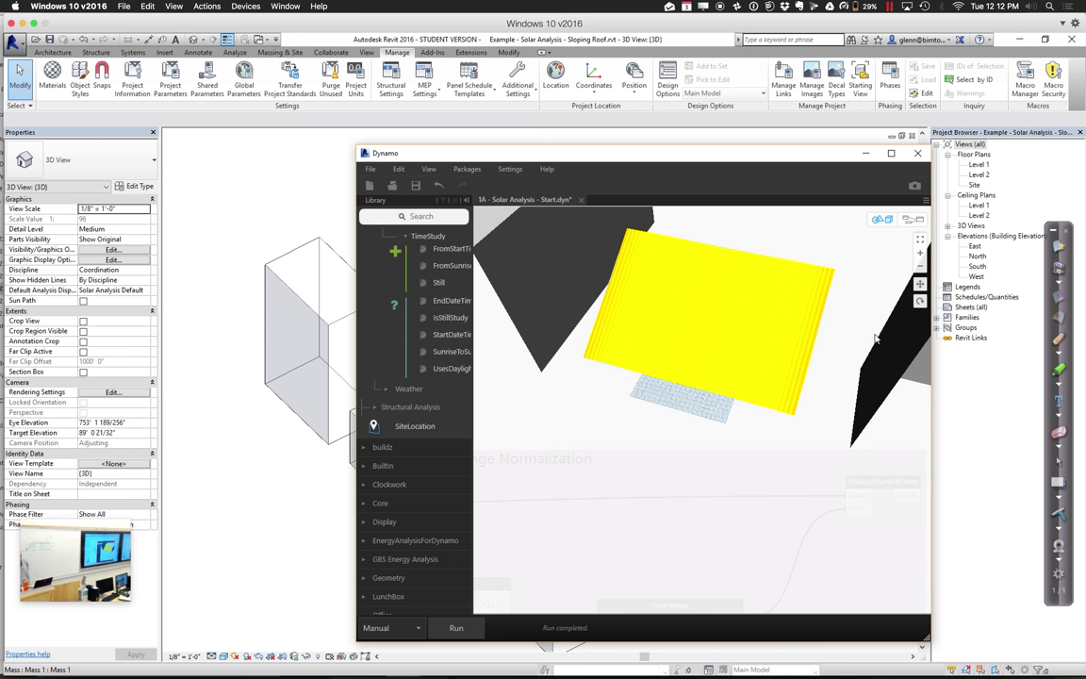
left_click(918, 302)
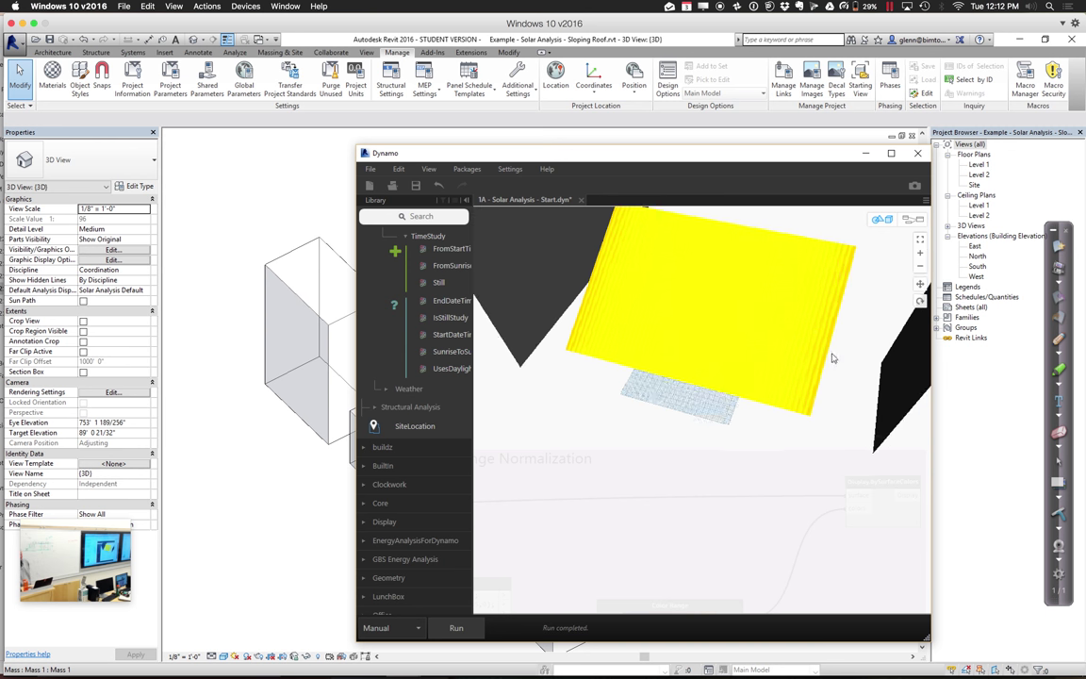
left_click_drag(826, 275, 827, 361)
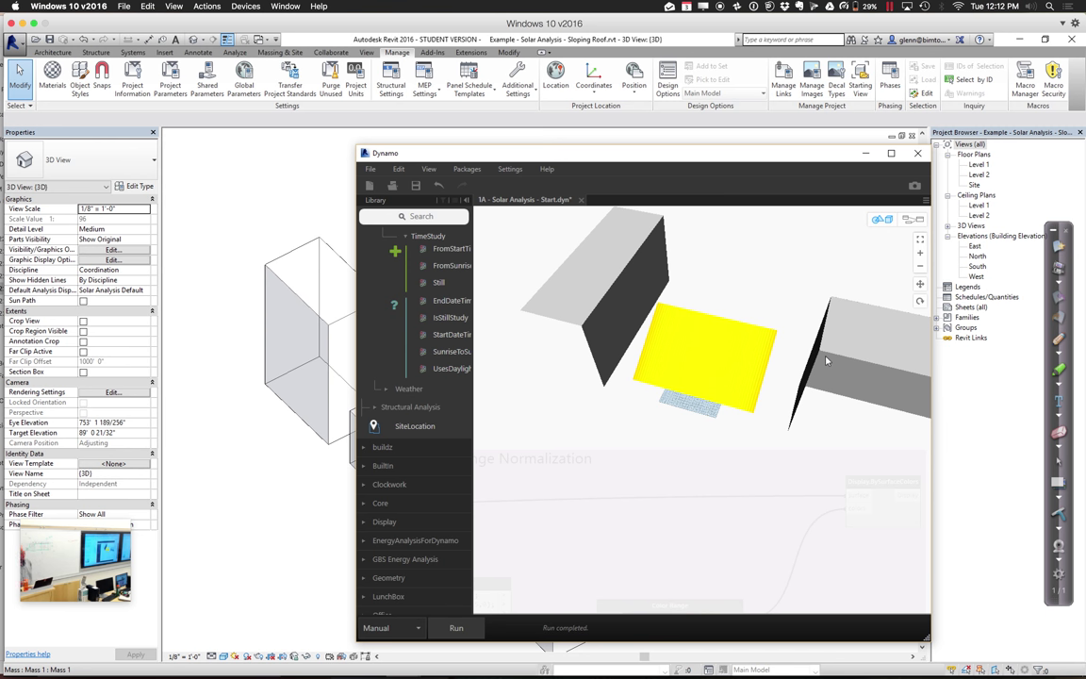
left_click_drag(826, 362, 886, 311)
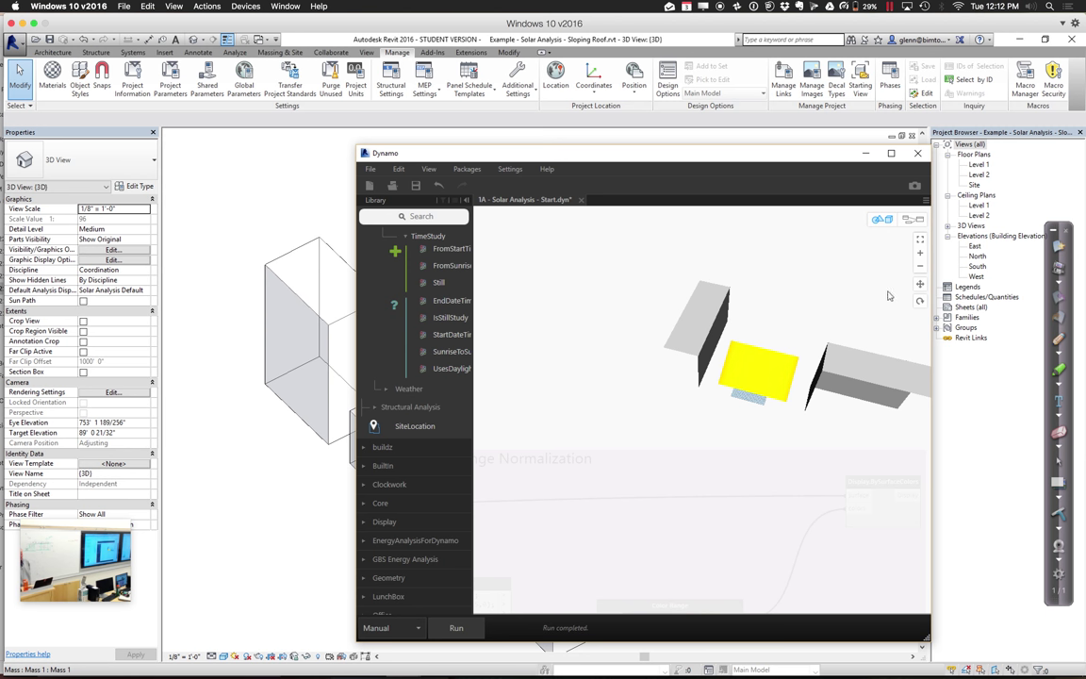
left_click_drag(648, 338, 717, 311)
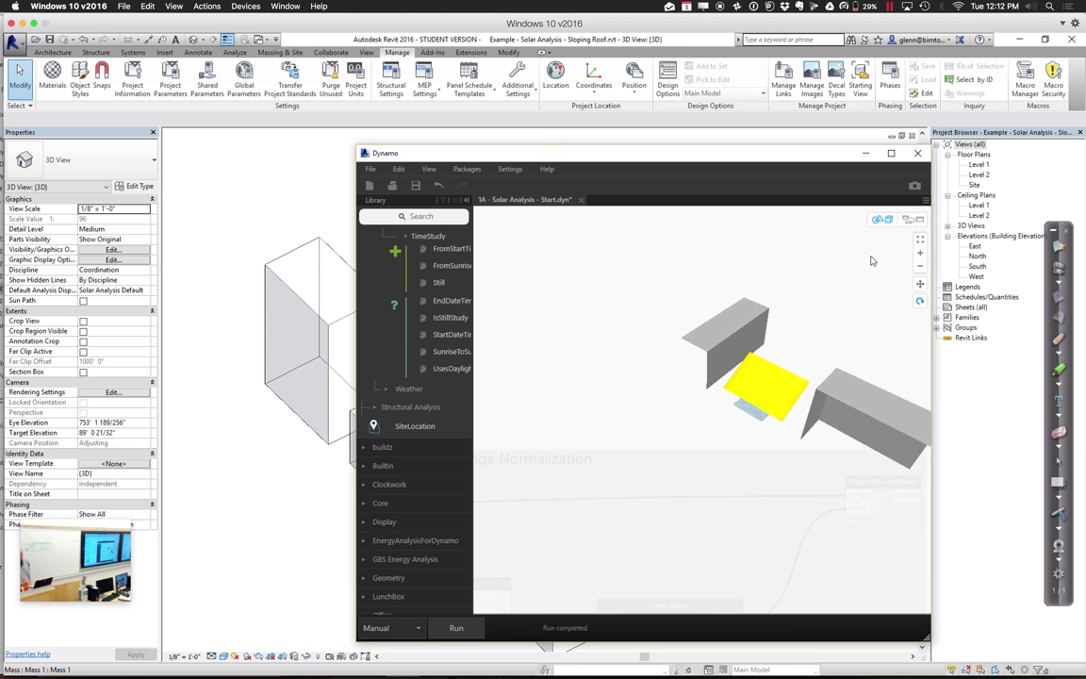
- Return to graph navigation, duplicate the Select Faces node of the shading group, and place the copy above the Select Surface(s) to Analyze group
left_click(907, 220)
middle_click_drag(636, 378, 784, 386)
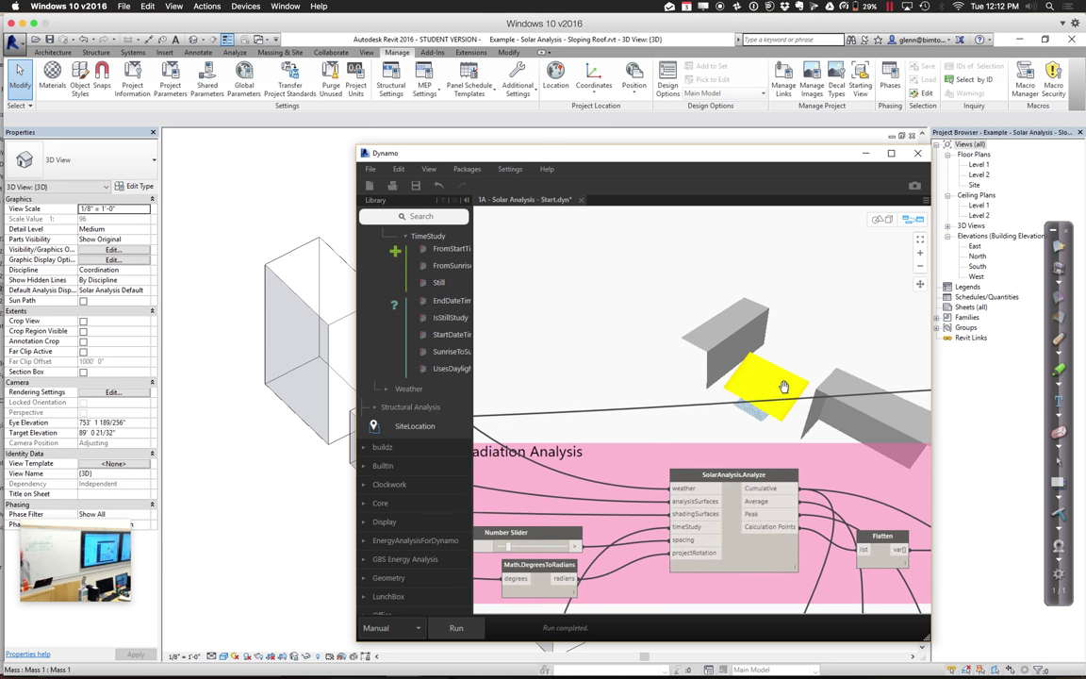
scroll(674, 406, "down", 3)
scroll(651, 419, "up", 5)
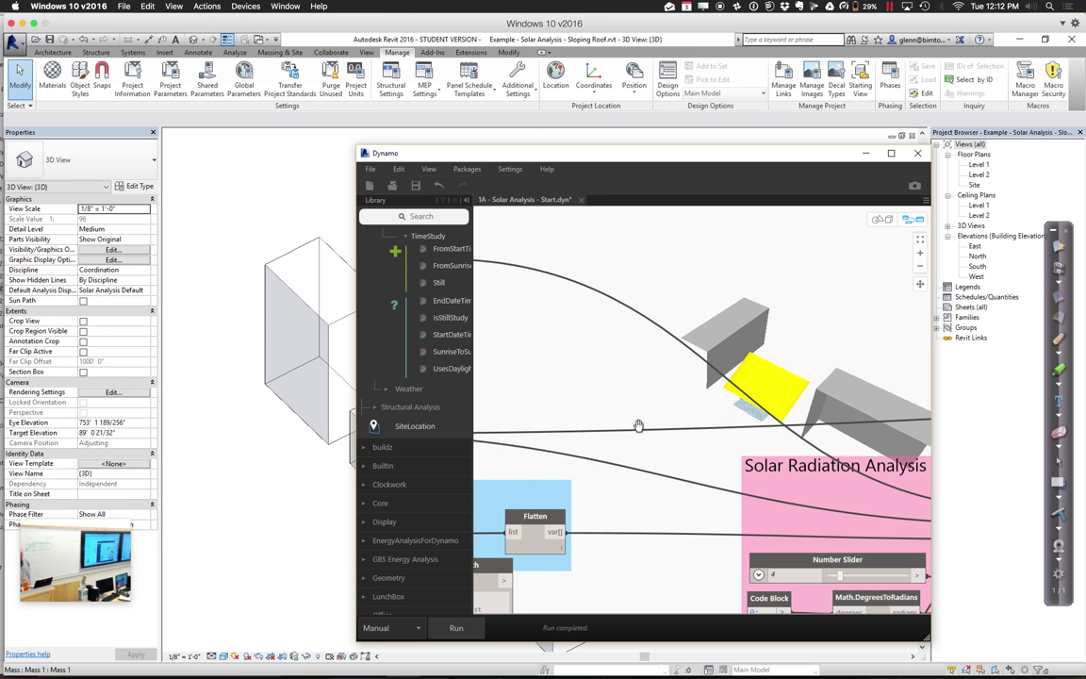
scroll(638, 425, "down", 5)
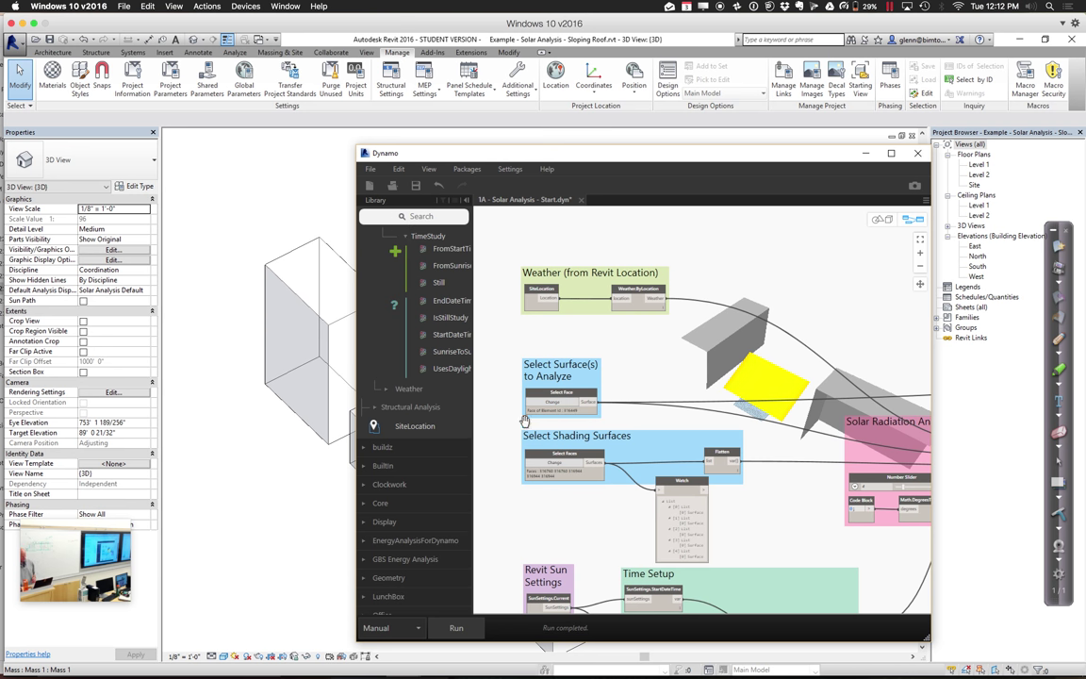
left_click(540, 461)
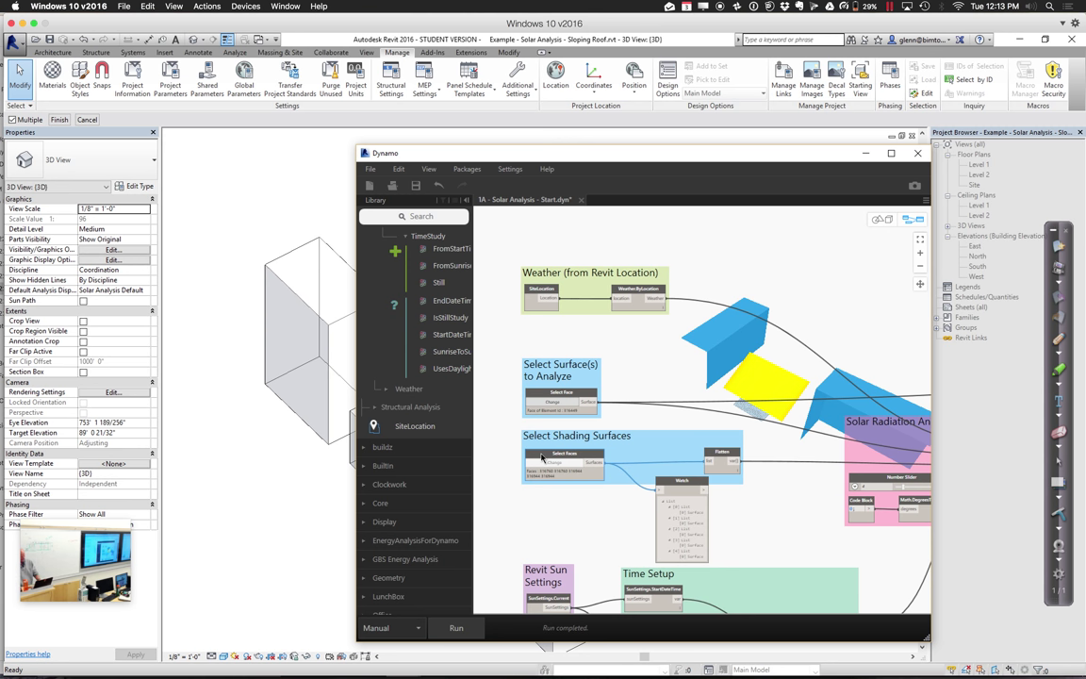
key("ctrl+c")
key("ctrl+v")
left_click_drag(565, 420, 569, 345)
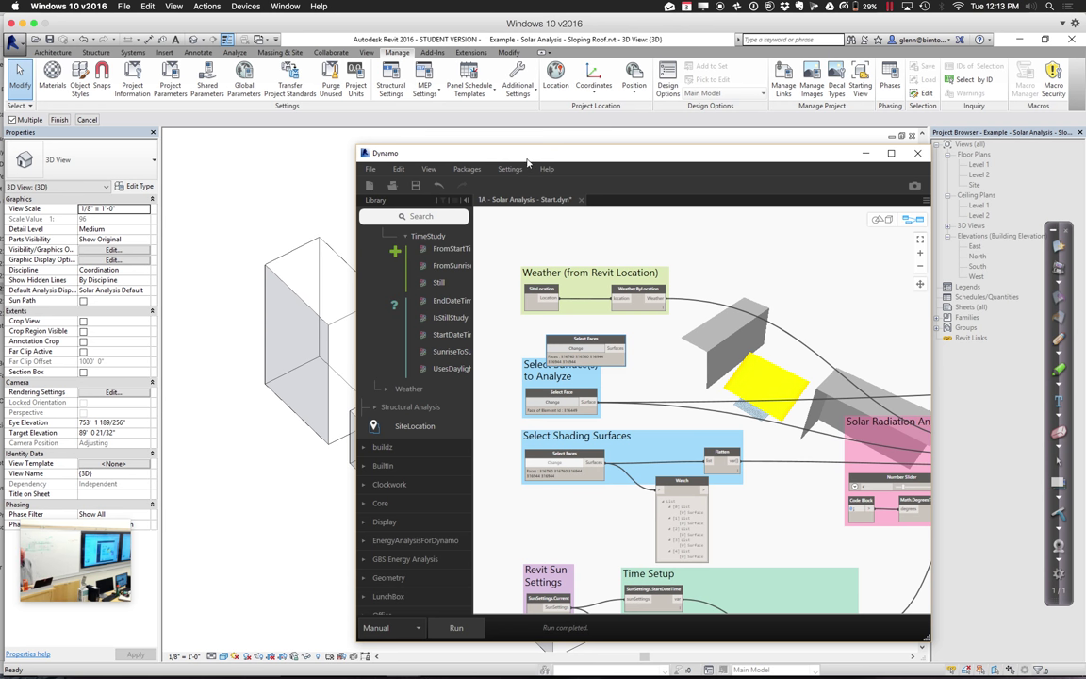
- Uncover the Revit view, pick mass faces there for the Select Faces node of the Select Shading Surfaces group, and finish the selection
left_click_drag(527, 163, 643, 185)
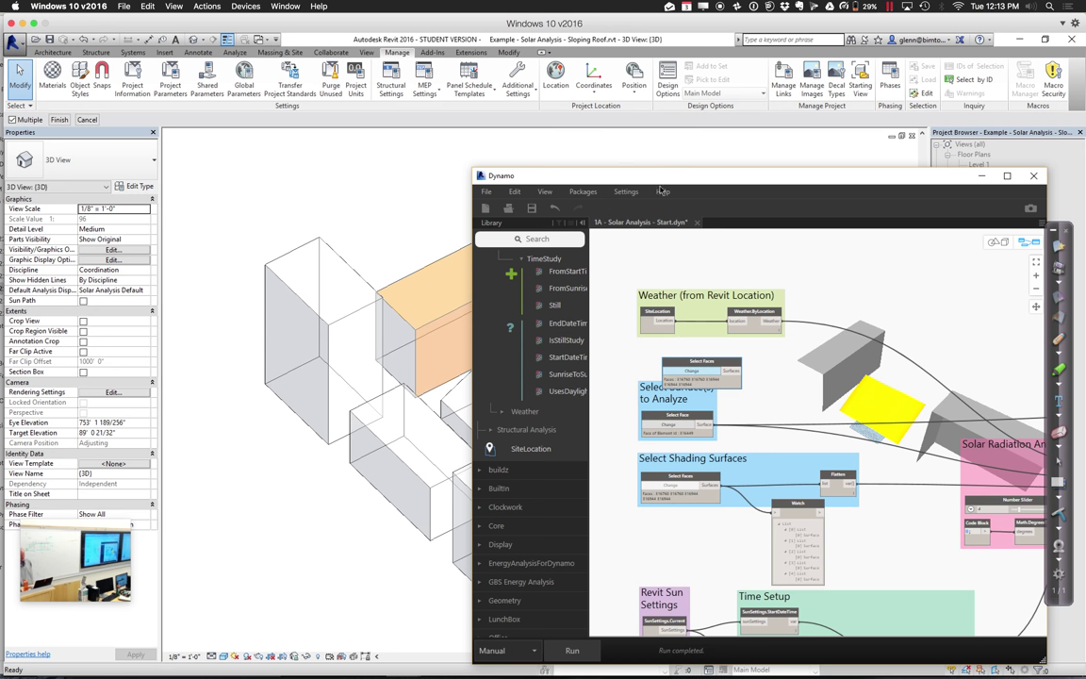
left_click_drag(663, 177, 818, 197)
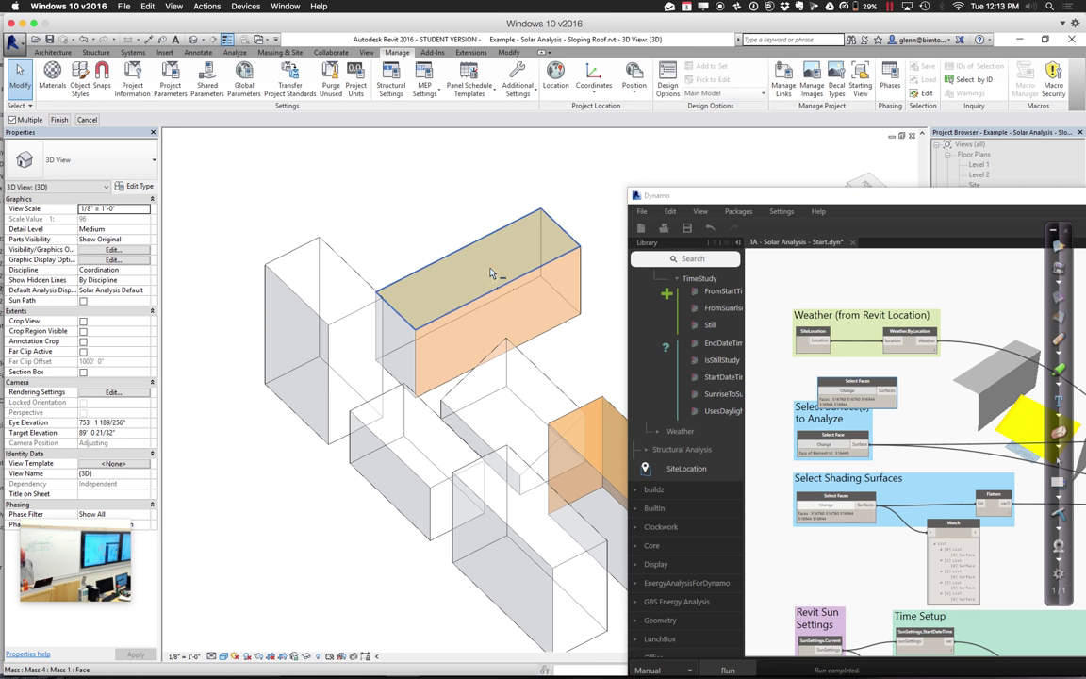
left_click(512, 306)
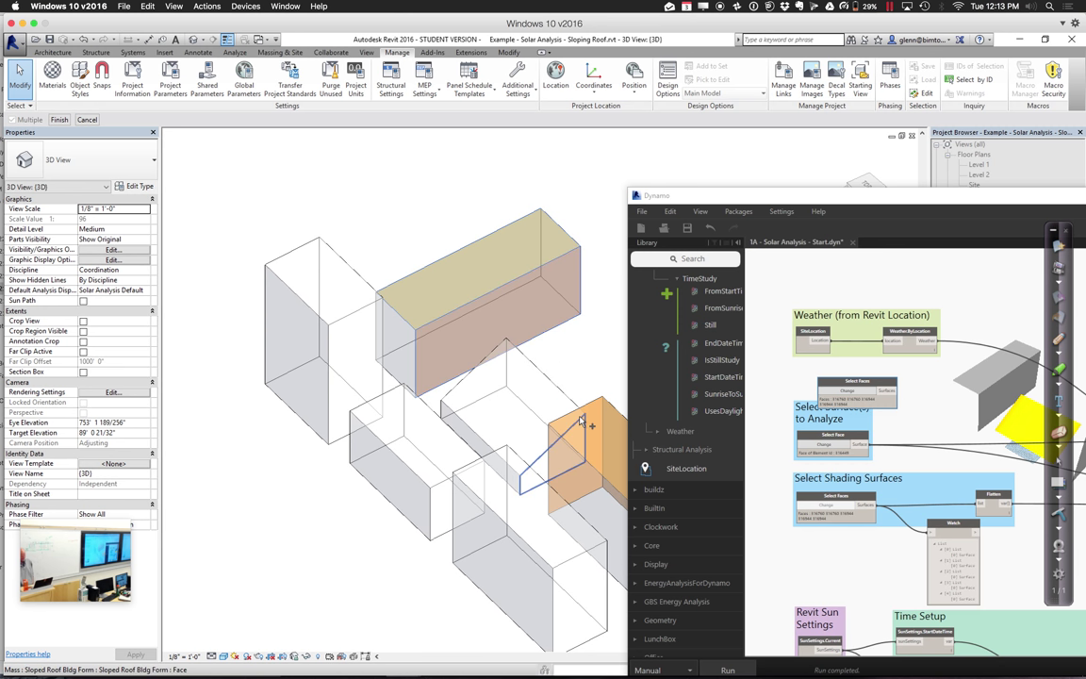
key("ctrl")
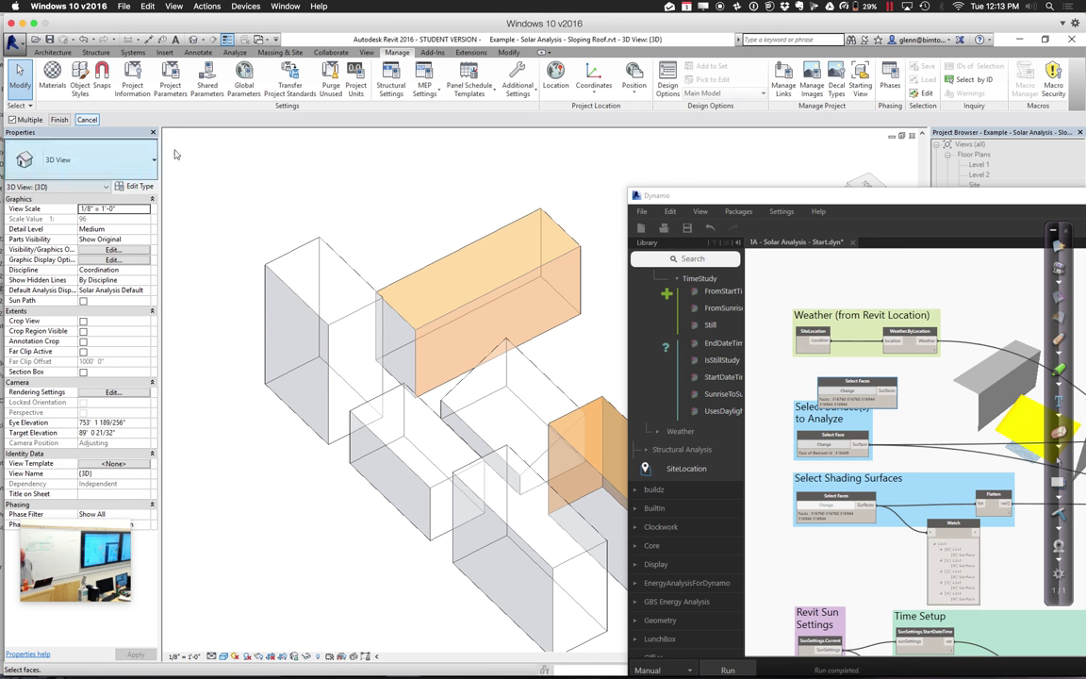
left_click(486, 290)
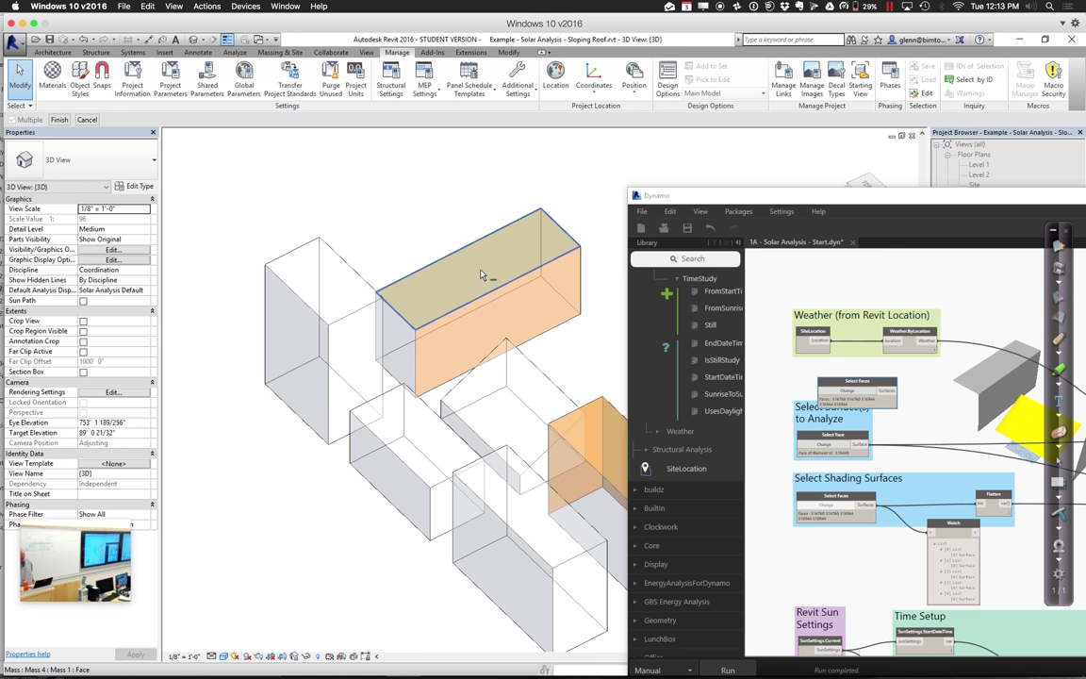
left_click(432, 241)
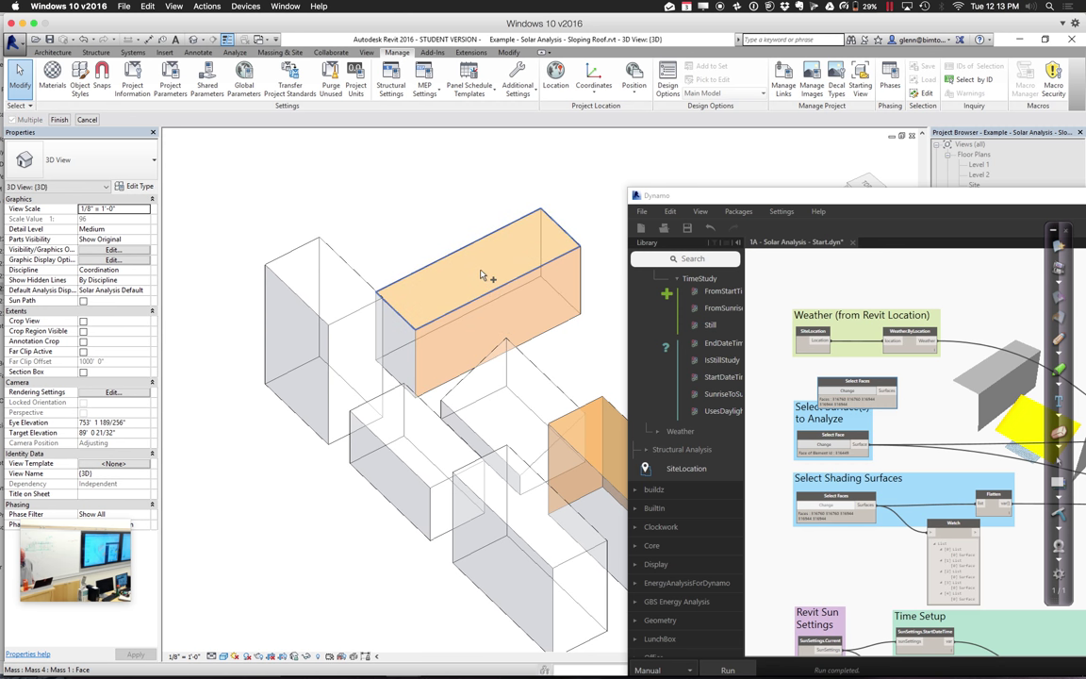
left_click(488, 322)
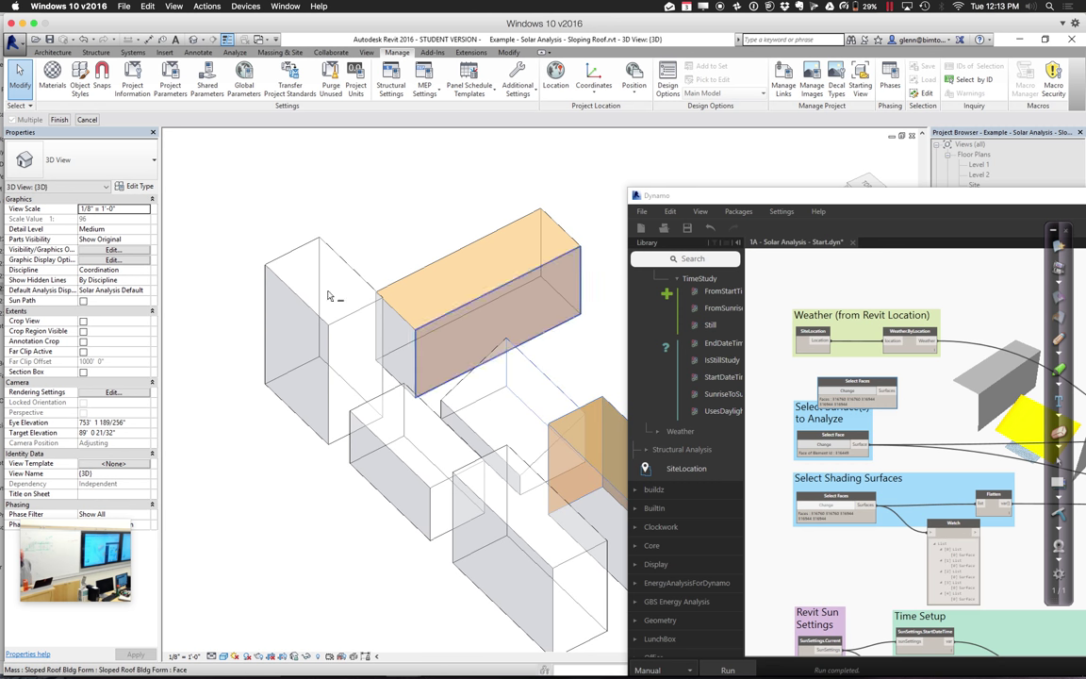
left_click(59, 120)
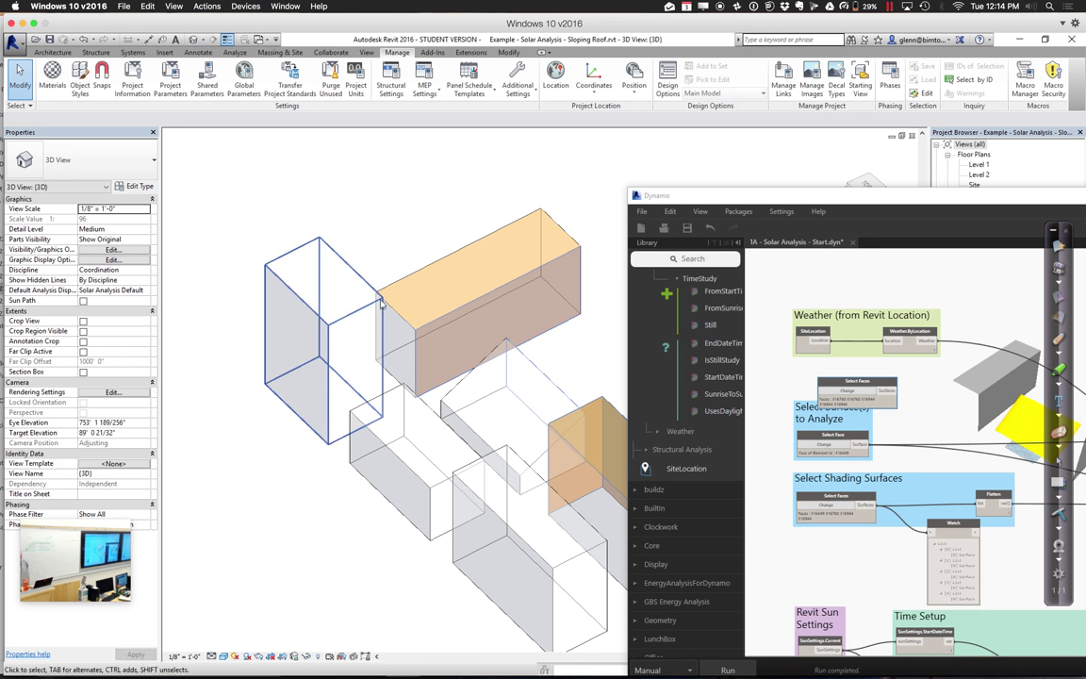
- Set the sloped roof face of the central mass as the selection of the copied Select Faces node
left_click(860, 390)
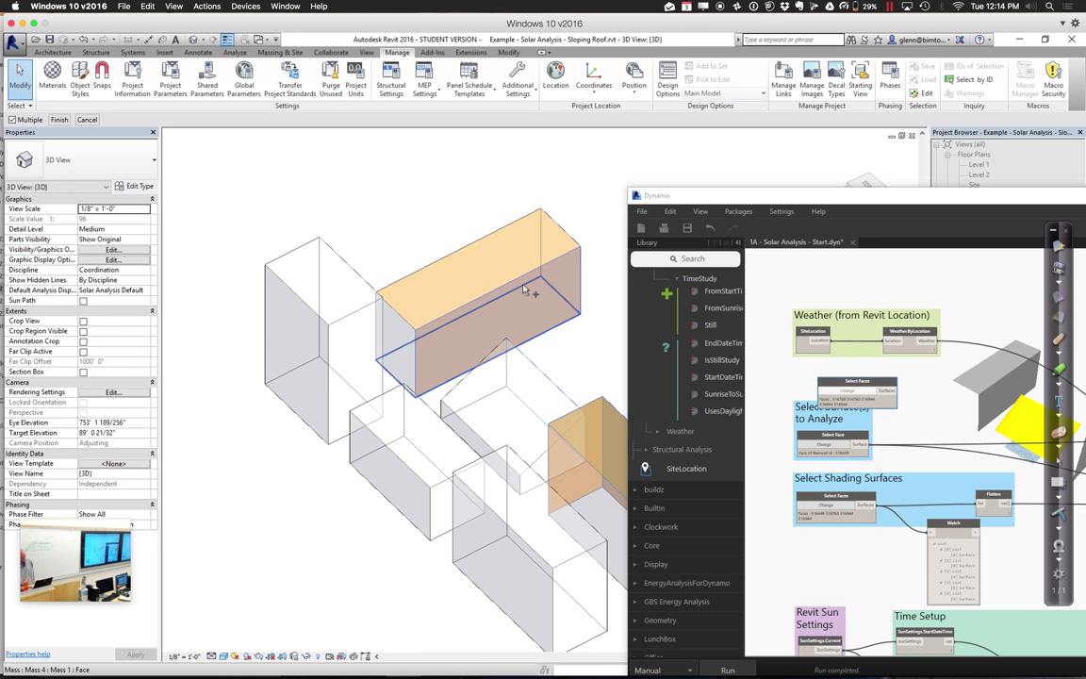
left_click(541, 394)
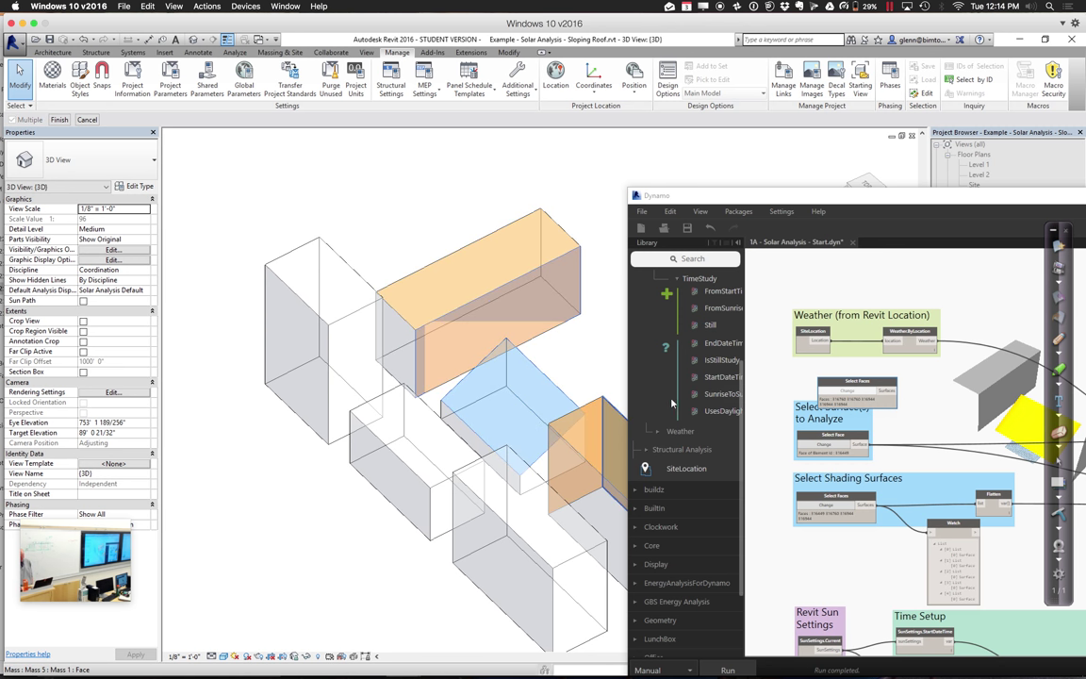
left_click(58, 119)
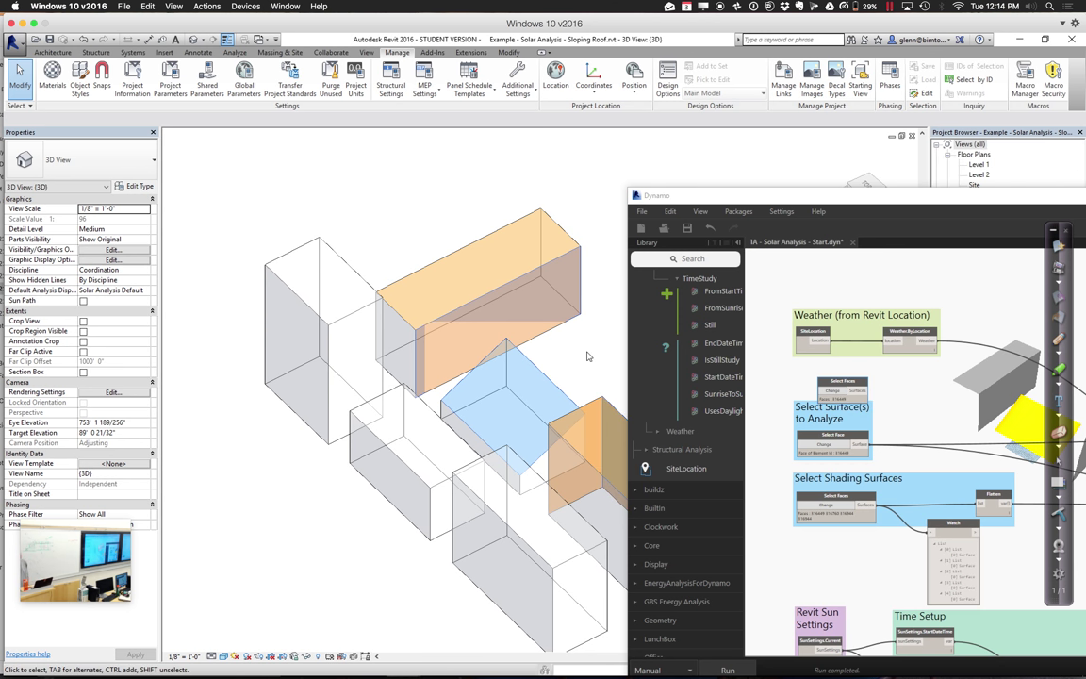
- Redo the face selection of the copied Select Faces node with several mass faces in the Revit view and finish it
left_click(831, 390)
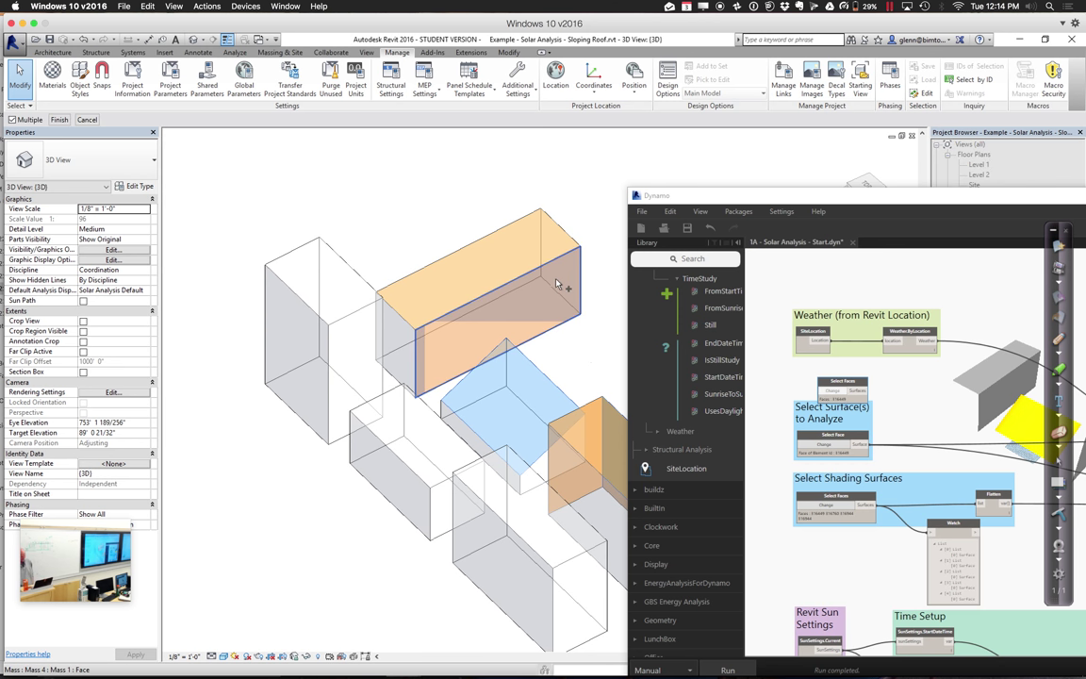
left_click(452, 337)
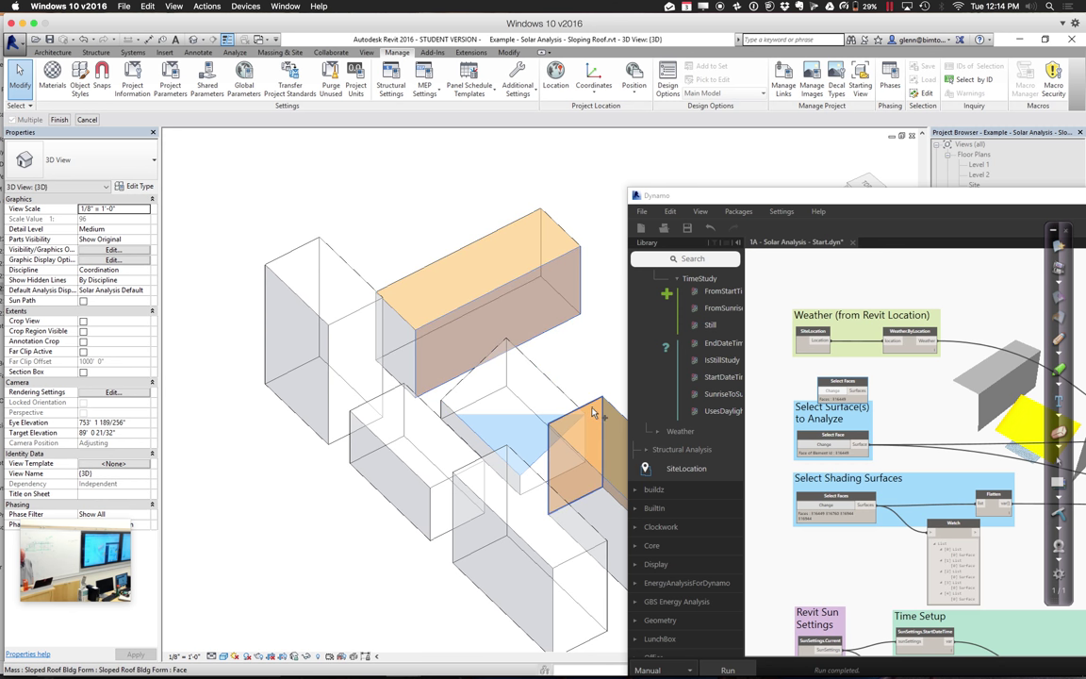
left_click(452, 443)
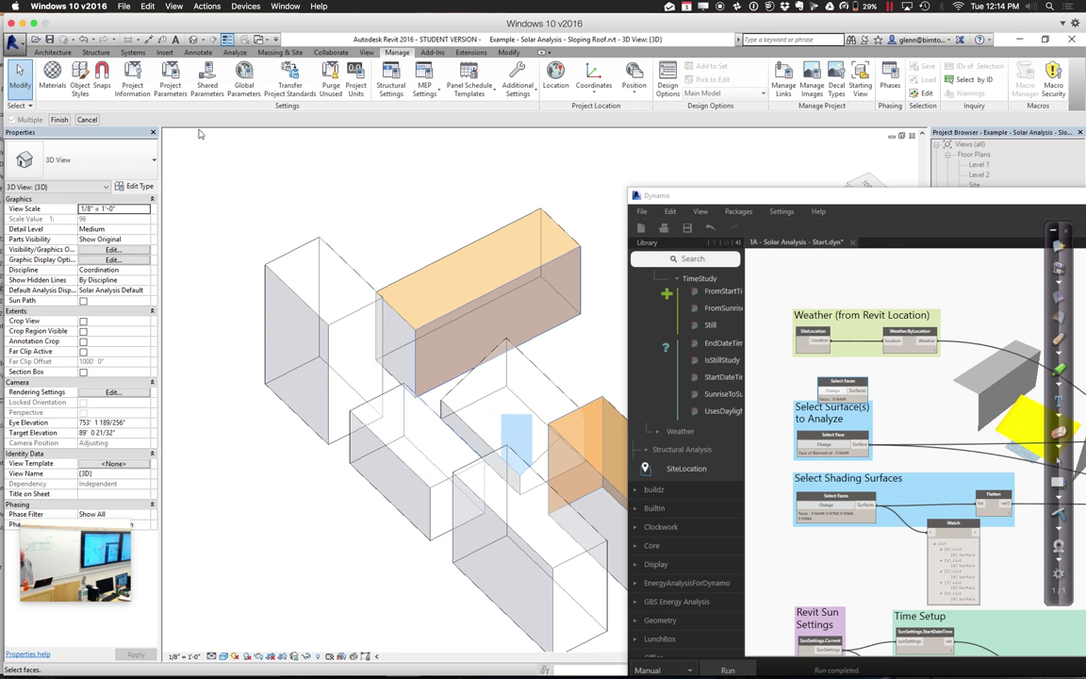
left_click(58, 120)
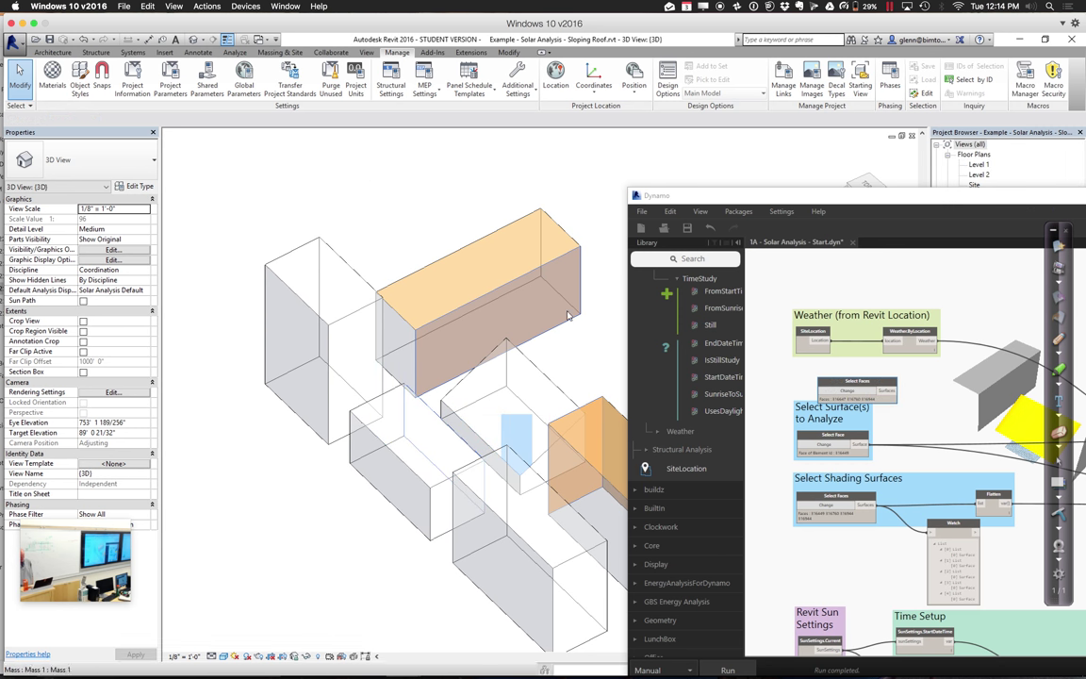
- Duplicate the Flatten node of the shading group and place the copy beside the copied Select Faces node
middle_click_drag(610, 329, 565, 321)
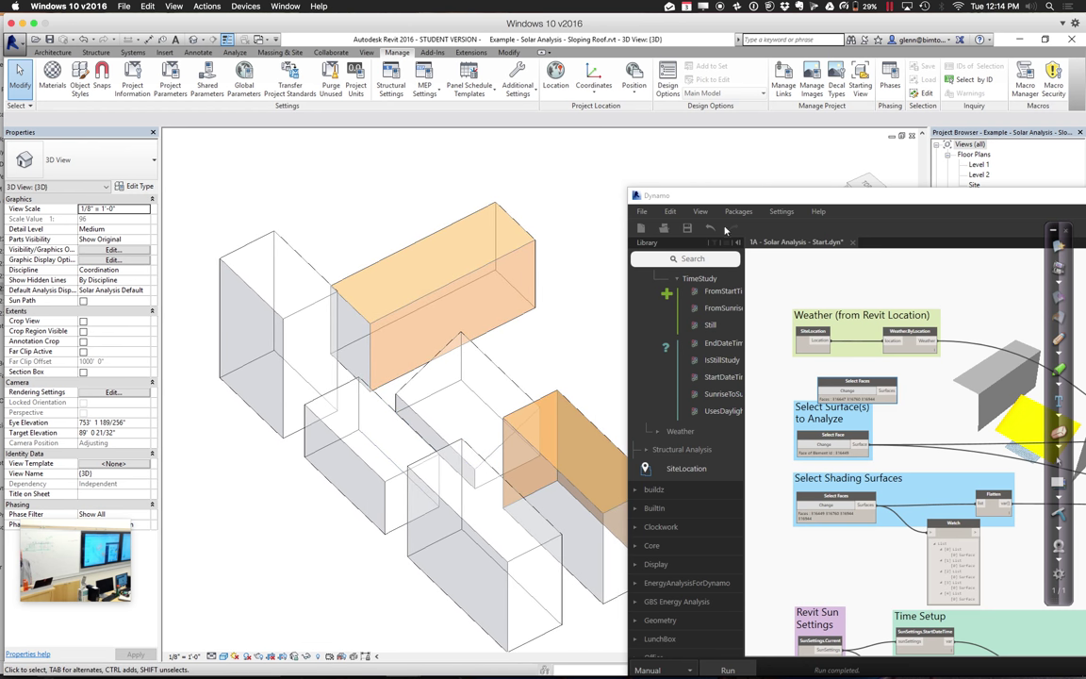
left_click_drag(751, 204, 530, 173)
middle_click_drag(660, 260, 669, 292)
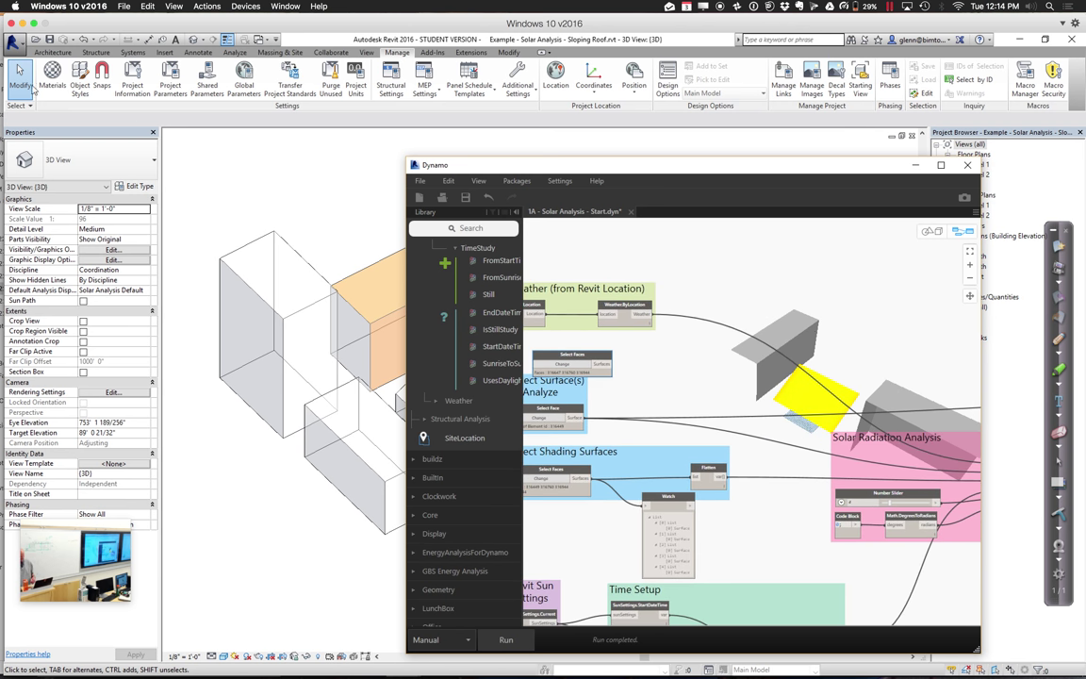
left_click(707, 468)
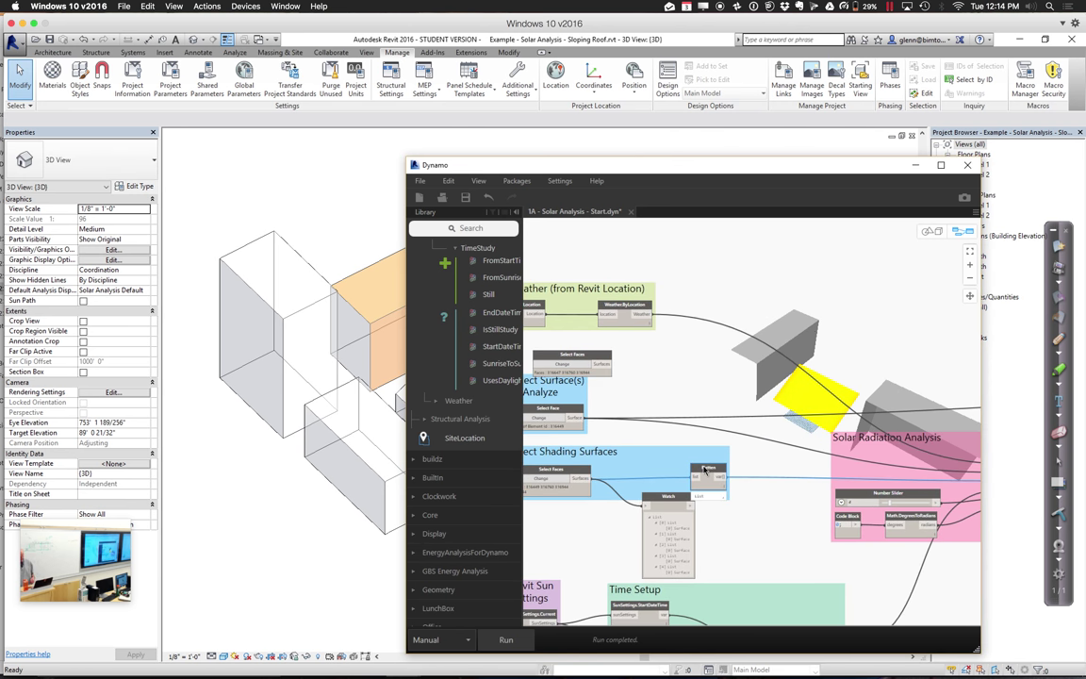
mouse_move(708, 469)
key("ctrl+c")
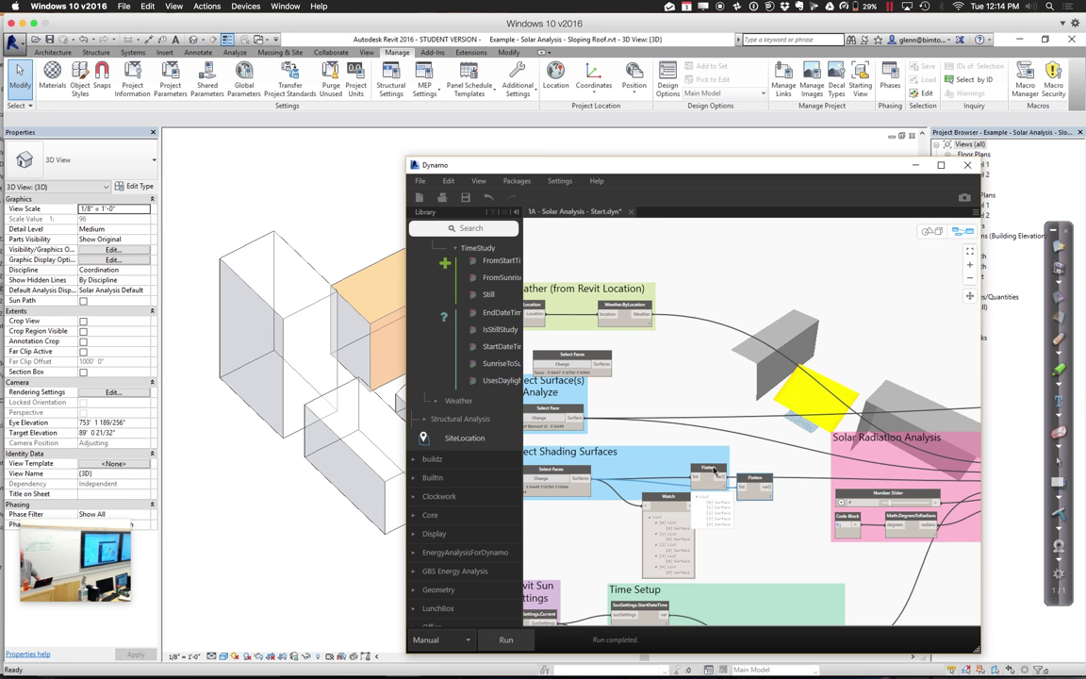
key("ctrl+v")
left_click_drag(720, 396, 695, 368)
- Connect the copied Select Faces node through the new Flatten node to the analysisSurfaces input of SolarAnalysis.Analyze and run the graph
left_click_drag(613, 365, 932, 491)
scroll(679, 406, "right", 3)
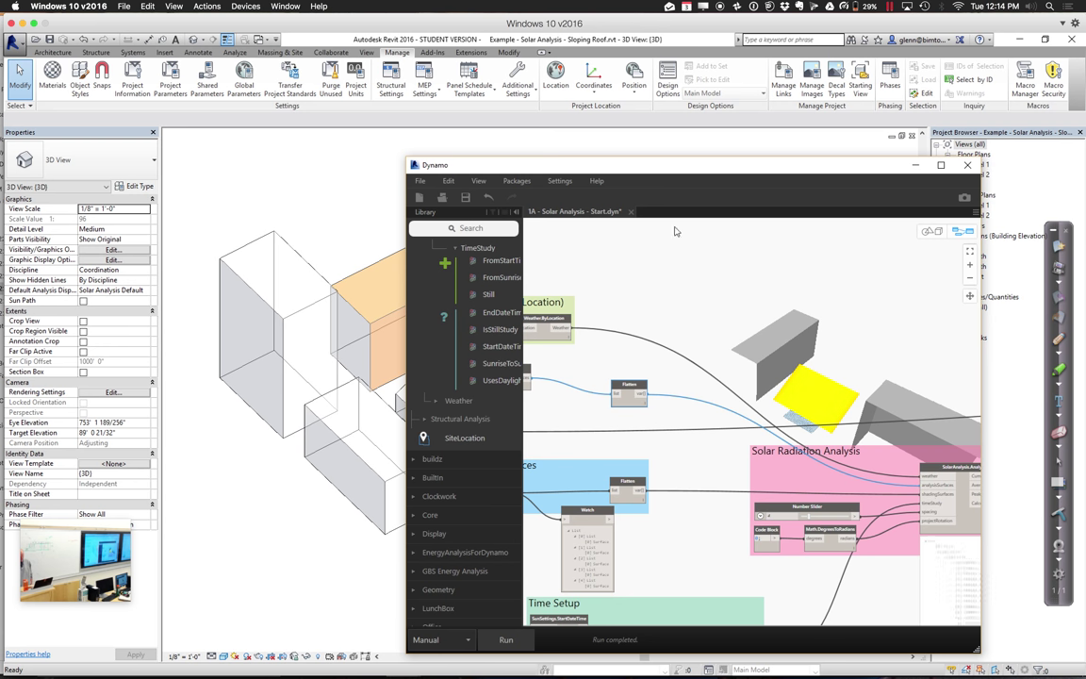
left_click_drag(634, 174, 729, 168)
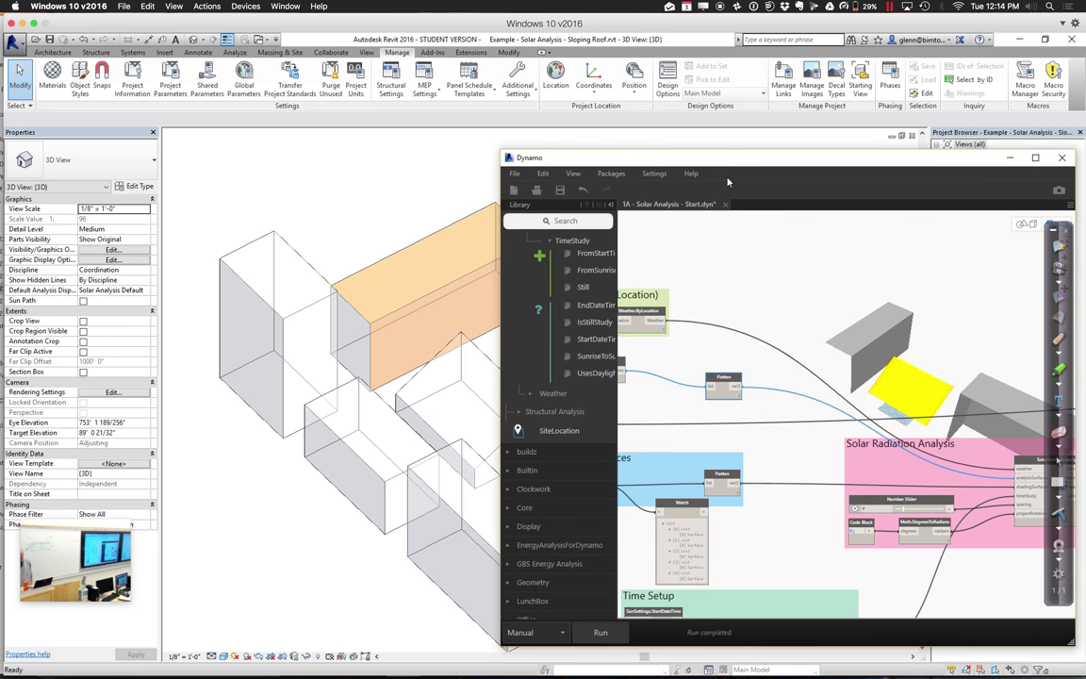
left_click(606, 633)
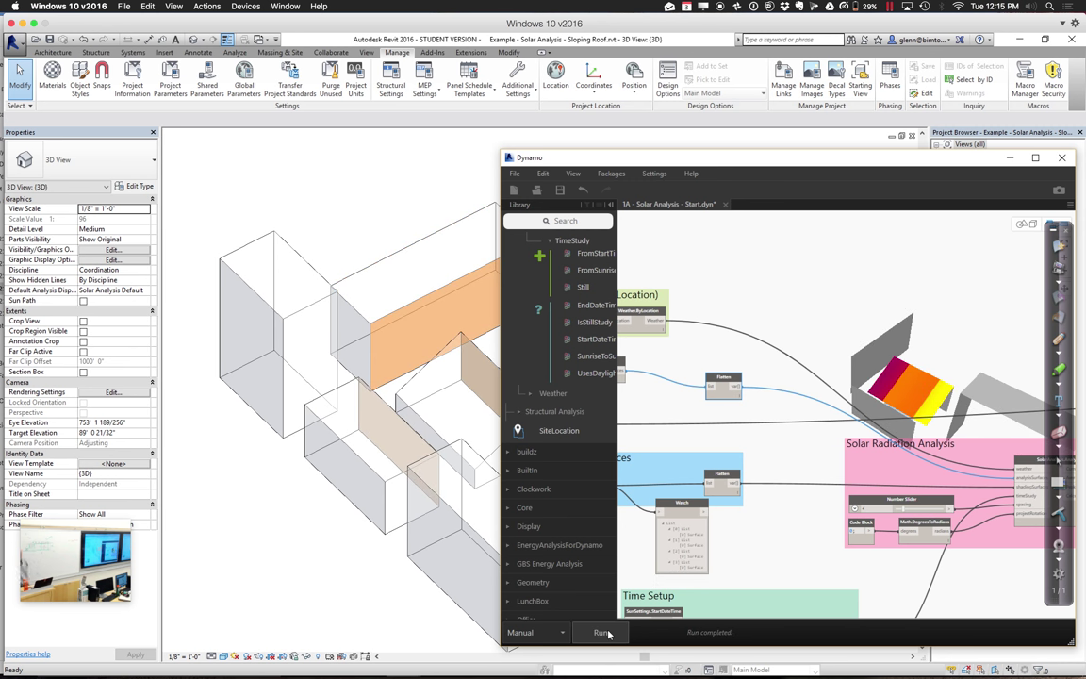
middle_click_drag(724, 477, 818, 451)
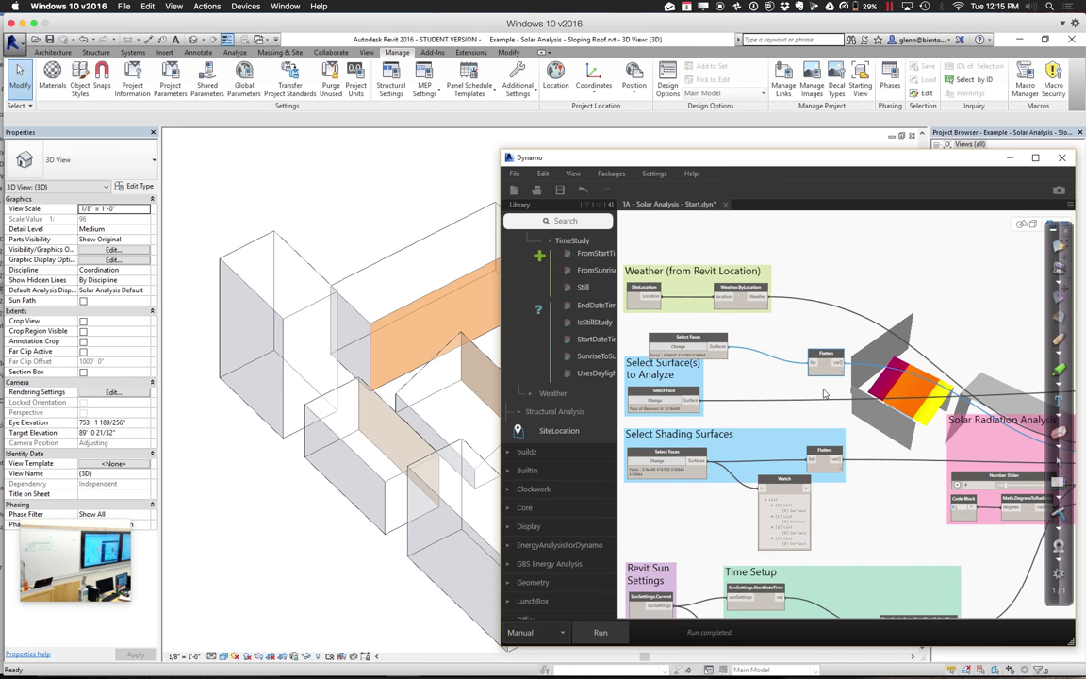
middle_click_drag(808, 393, 813, 397)
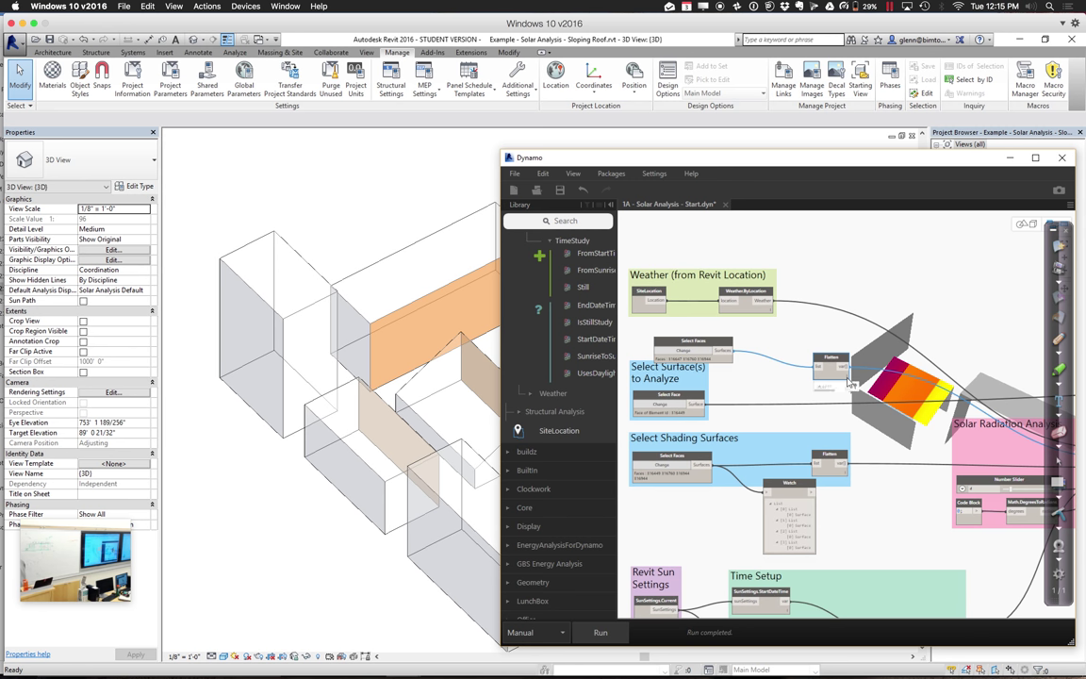
- Connect the Flatten node of the copied Select Faces node to the surface input of Display.BySurfaceColors and run the graph
mouse_move(848, 383)
middle_click_drag(797, 514, 791, 476)
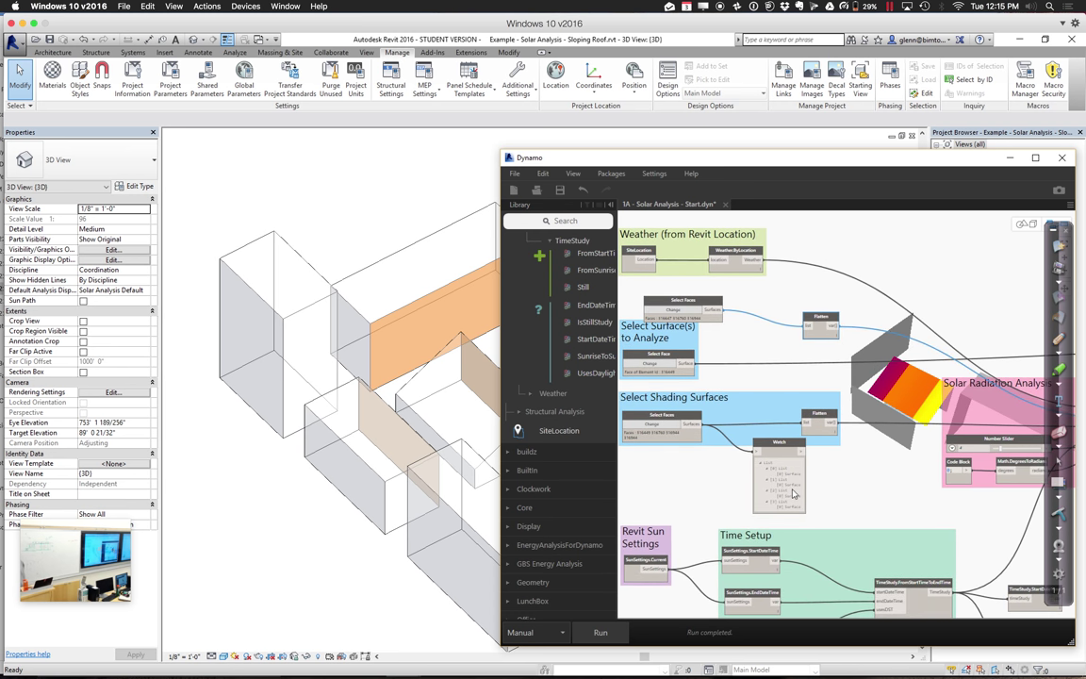
middle_click_drag(856, 469, 800, 492)
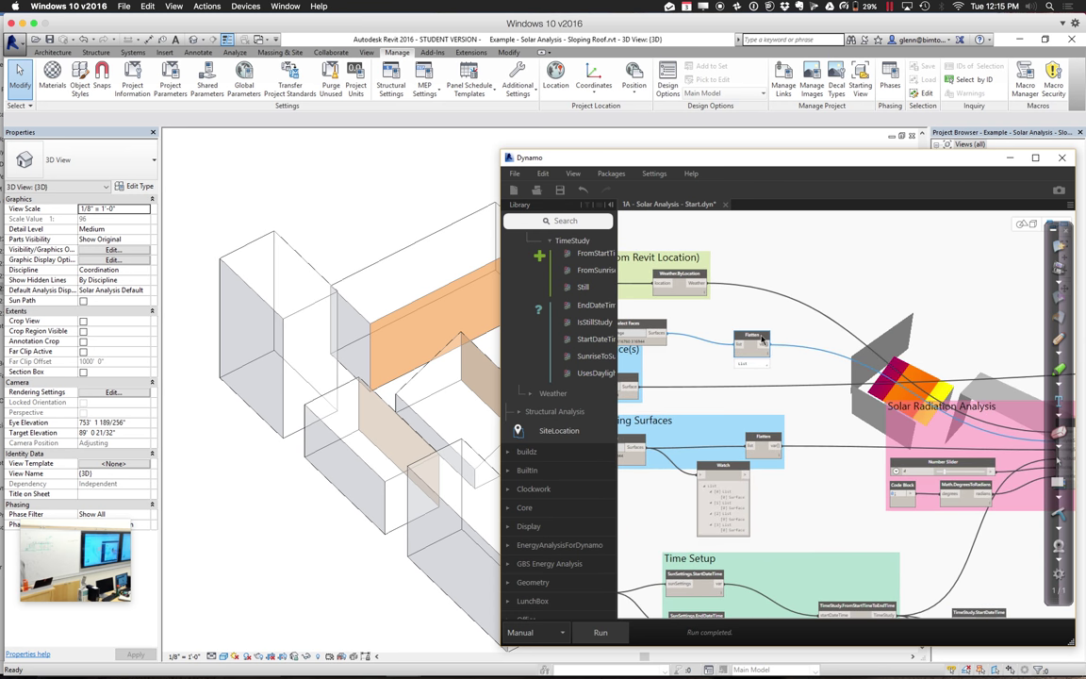
left_click_drag(779, 348, 764, 345)
middle_click_drag(815, 417, 808, 415)
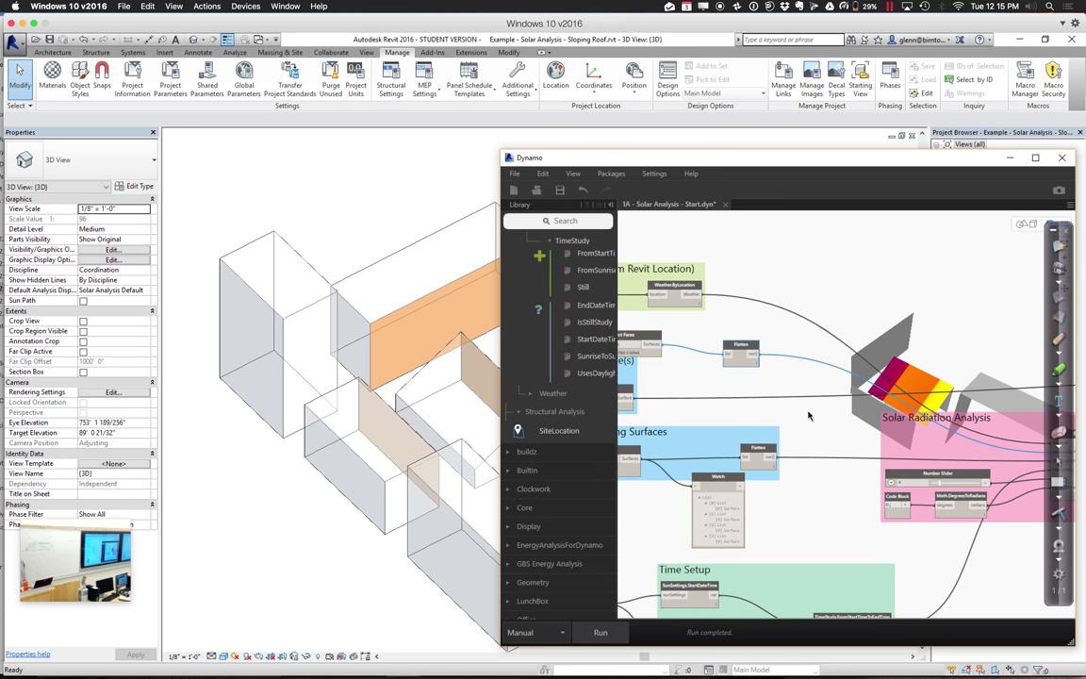
left_click(757, 354)
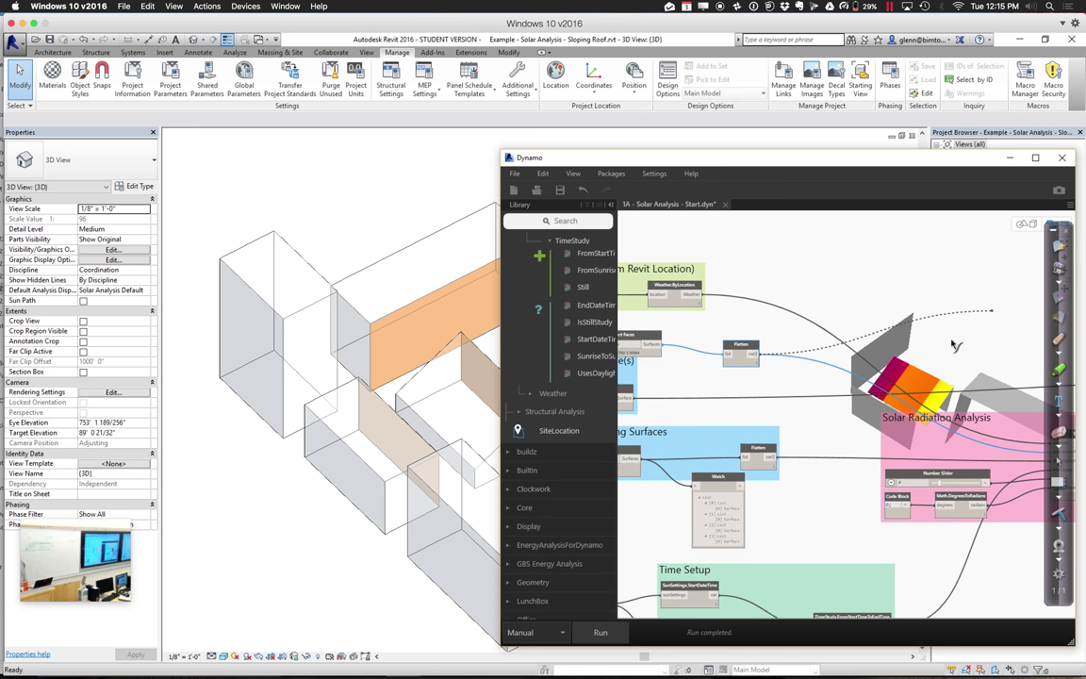
middle_click_drag(956, 346, 796, 543)
middle_click_drag(1014, 516, 884, 415)
middle_click_drag(1017, 369, 754, 410)
middle_click_drag(971, 495, 846, 509)
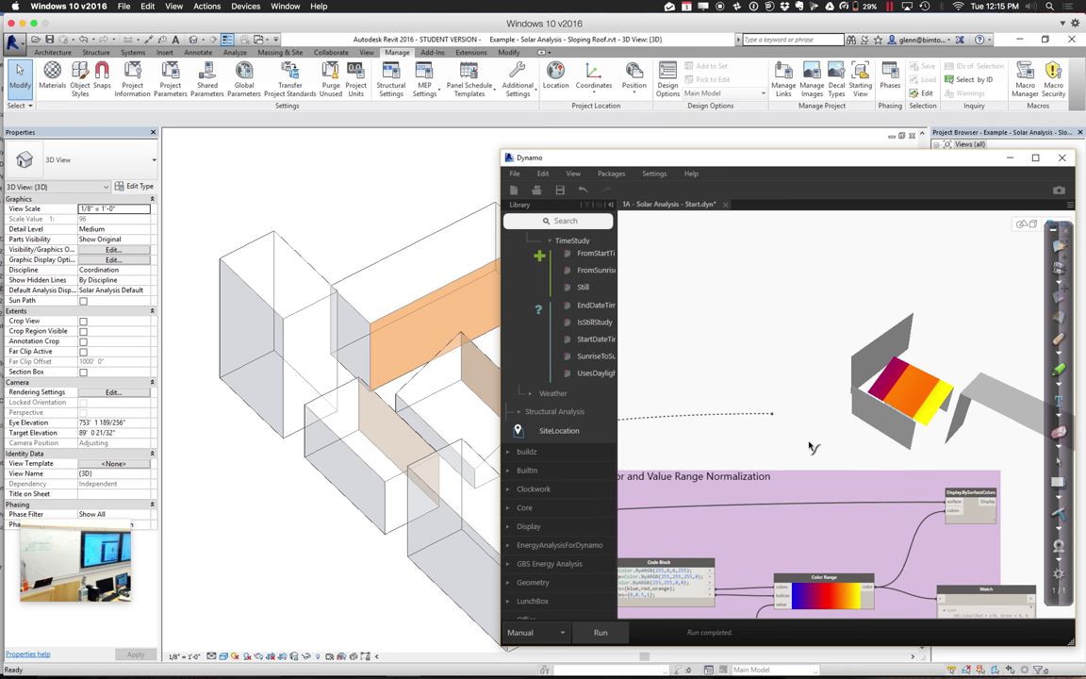
left_click(946, 501)
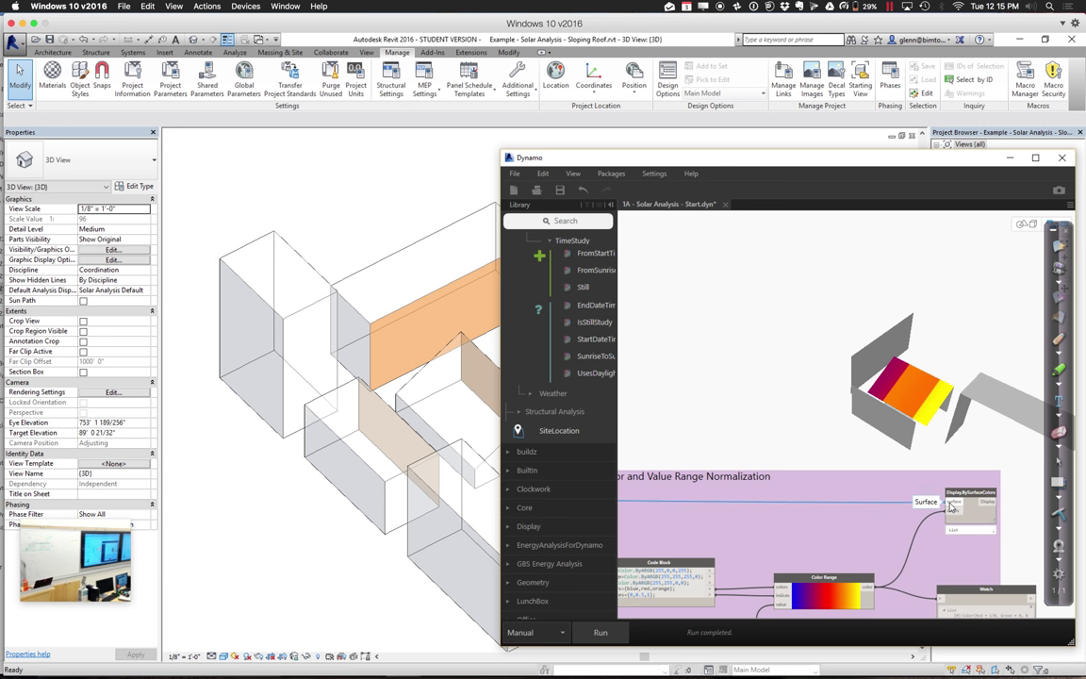
left_click(616, 638)
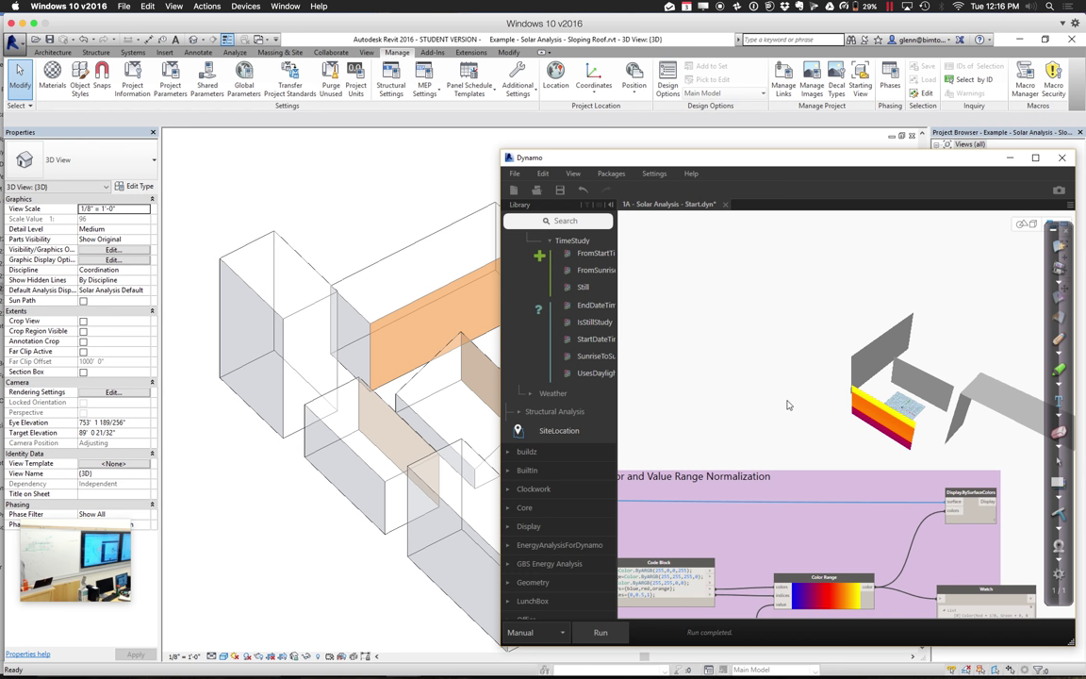
- Examine the surface color preview, the Color and Value Range Normalization nodes and the Watch nodes fed by SolarAnalysis.Analyze
middle_click_drag(788, 406, 952, 346)
middle_click_drag(834, 351, 781, 337)
scroll(781, 336, "right", 5)
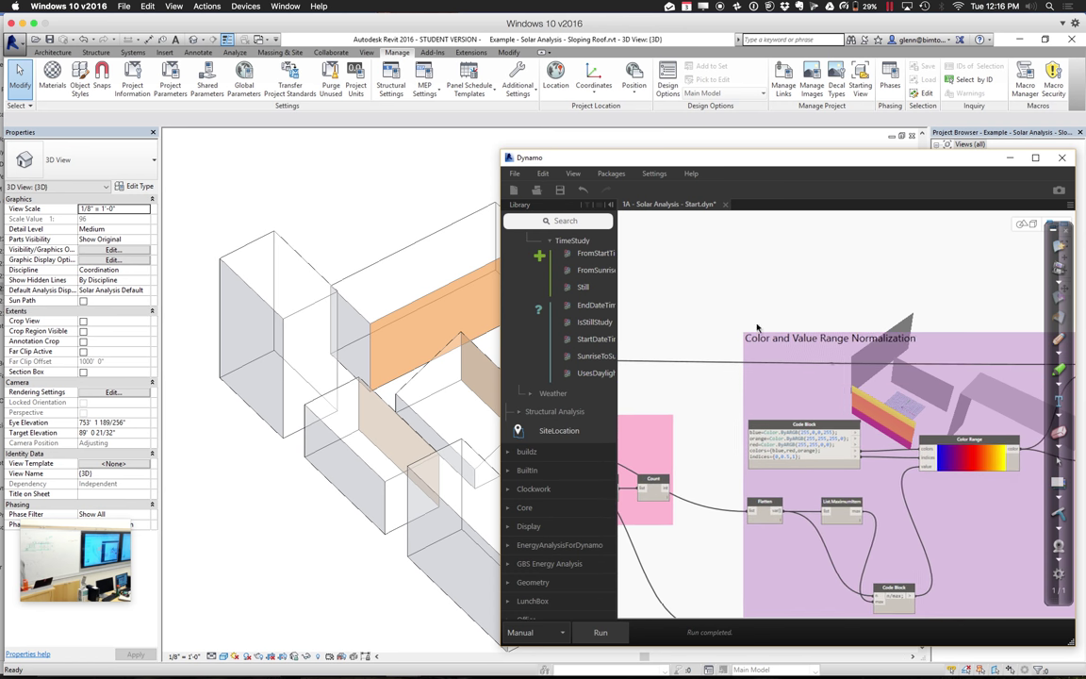
scroll(824, 382, "right", 5)
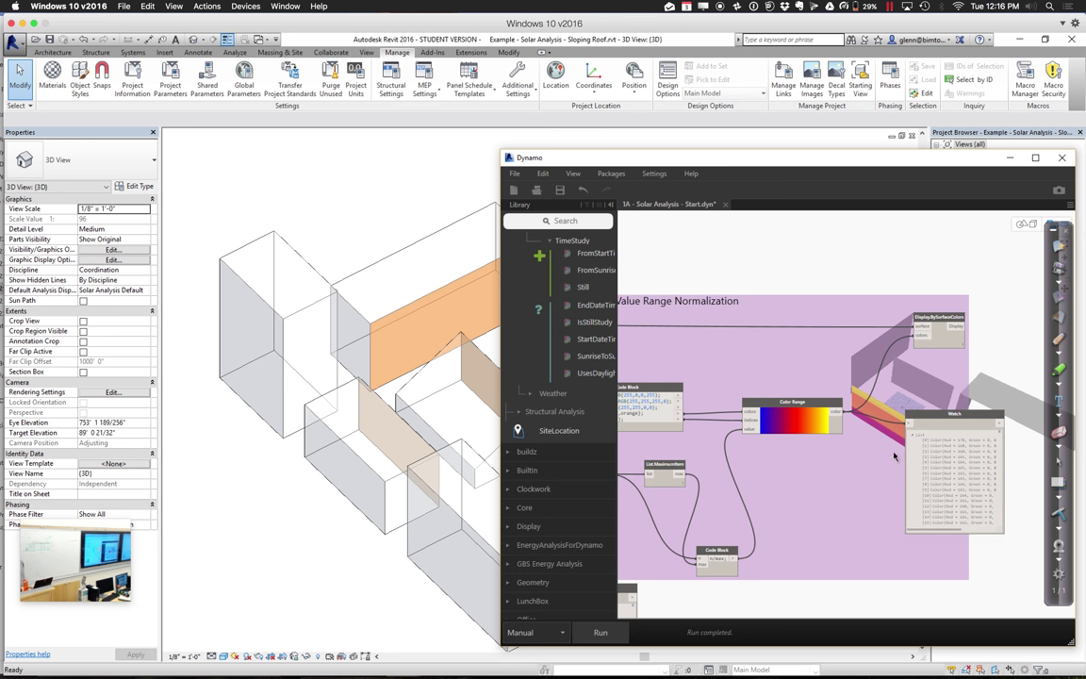
middle_click_drag(779, 537, 897, 480)
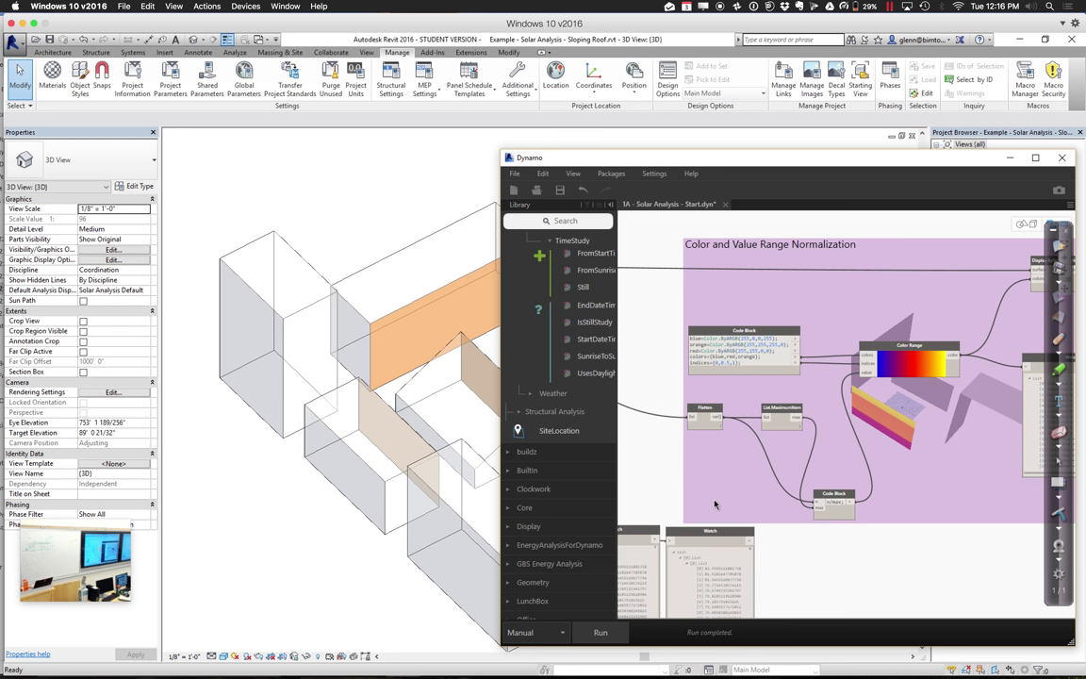
middle_click_drag(732, 490, 853, 434)
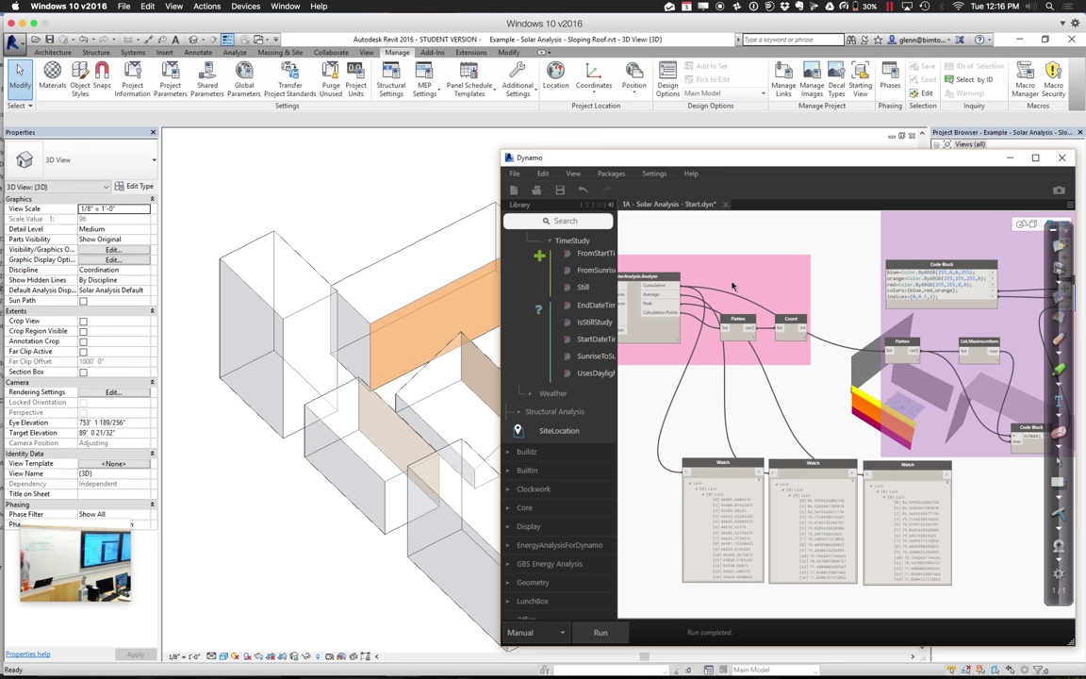
scroll(745, 320, "left", 3)
scroll(745, 321, "down", 1)
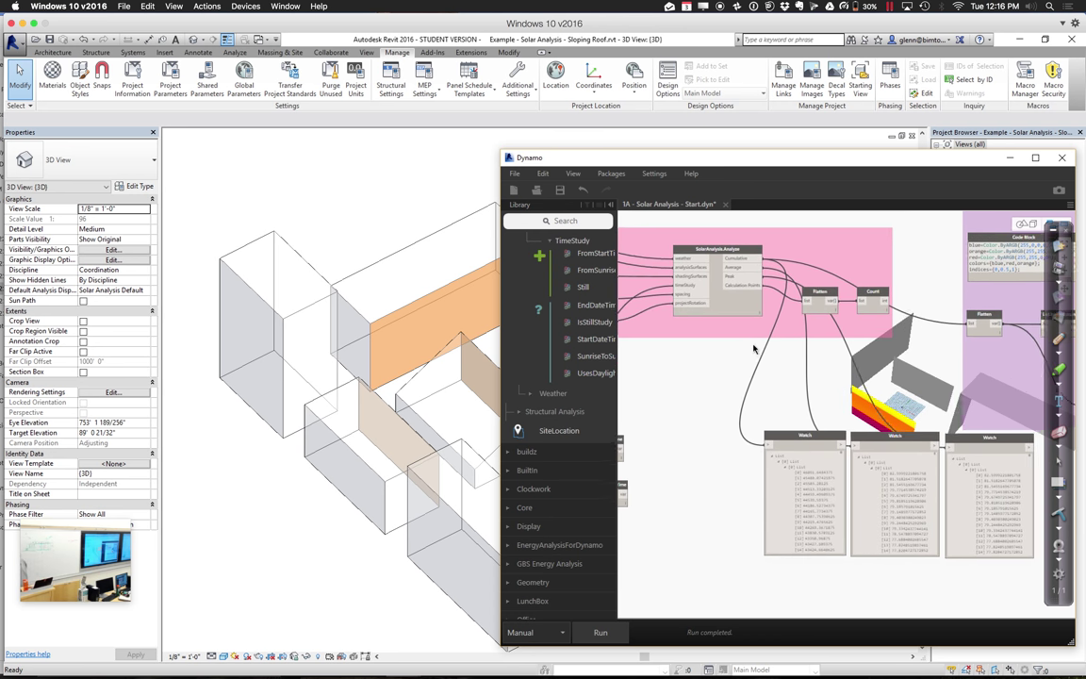
scroll(754, 349, "left", 1)
- Inspect the nested list levels in the first Watch node below SolarAnalysis.Analyze, leaving its top-level sublists collapsed
left_click(792, 465)
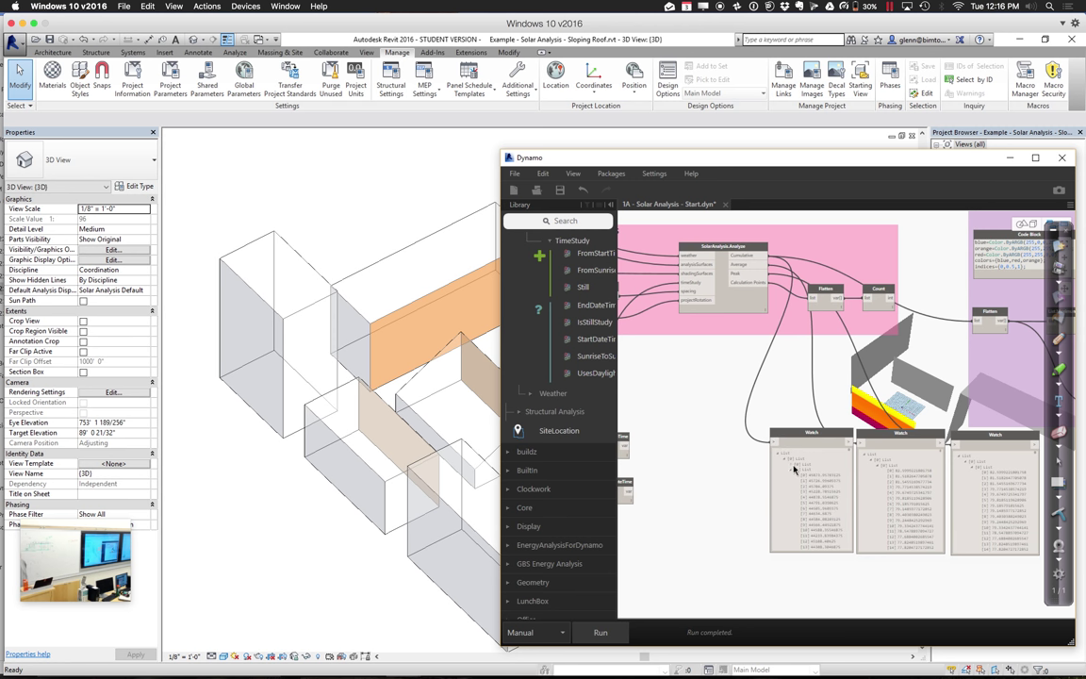
left_click(791, 472)
left_click(791, 481)
left_click(786, 465)
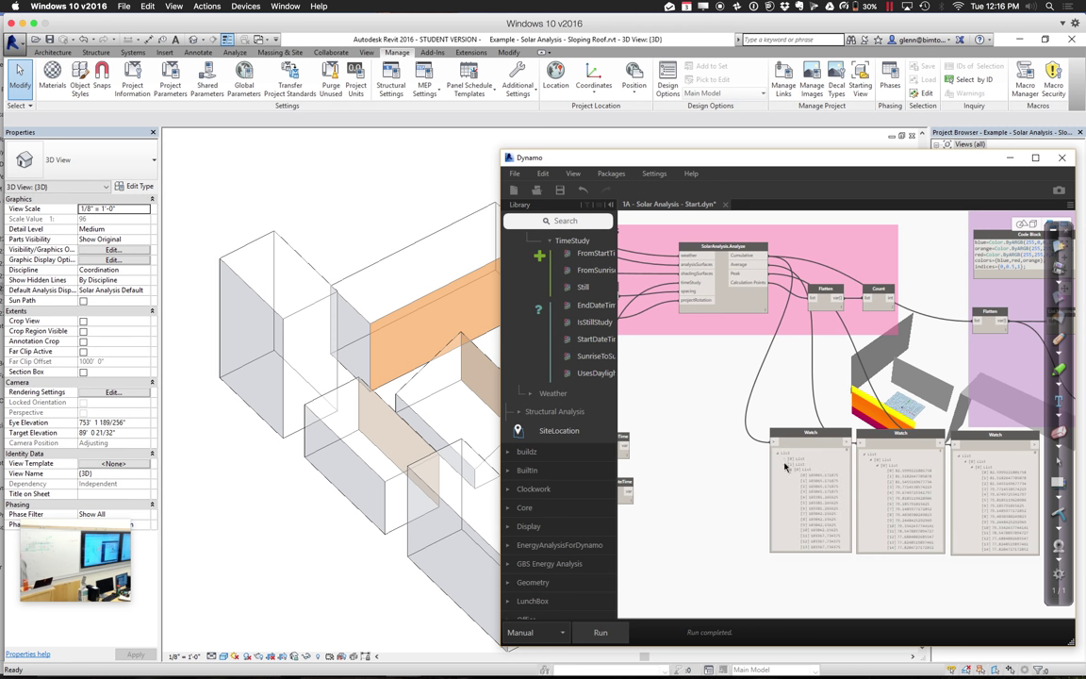
left_click(785, 469)
left_click(785, 473)
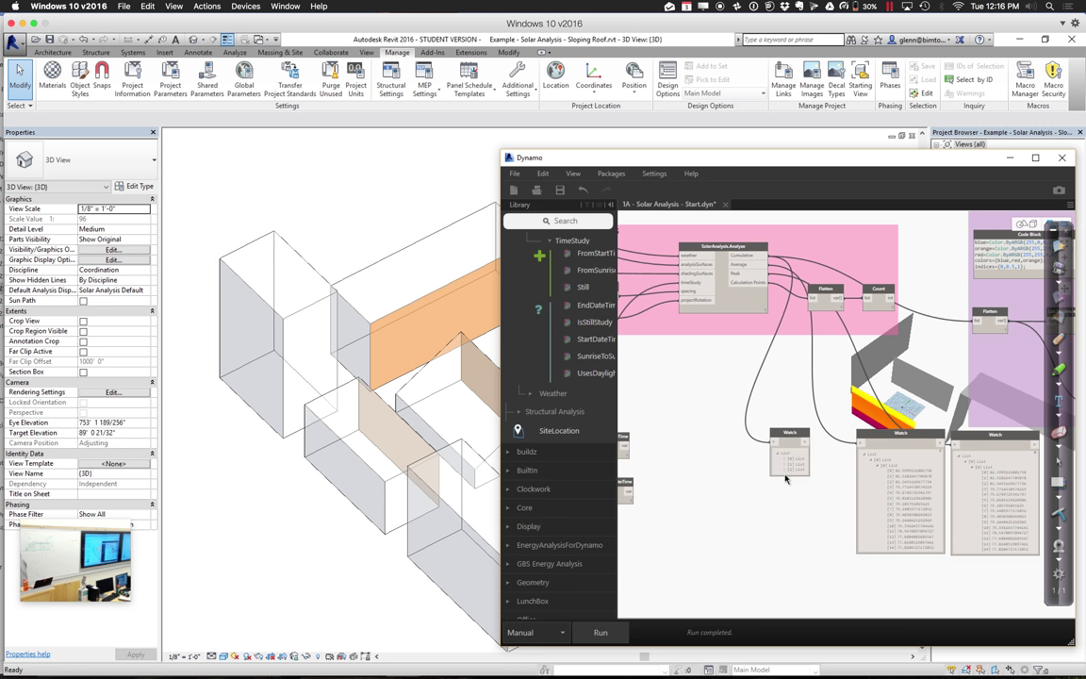
left_click(786, 462)
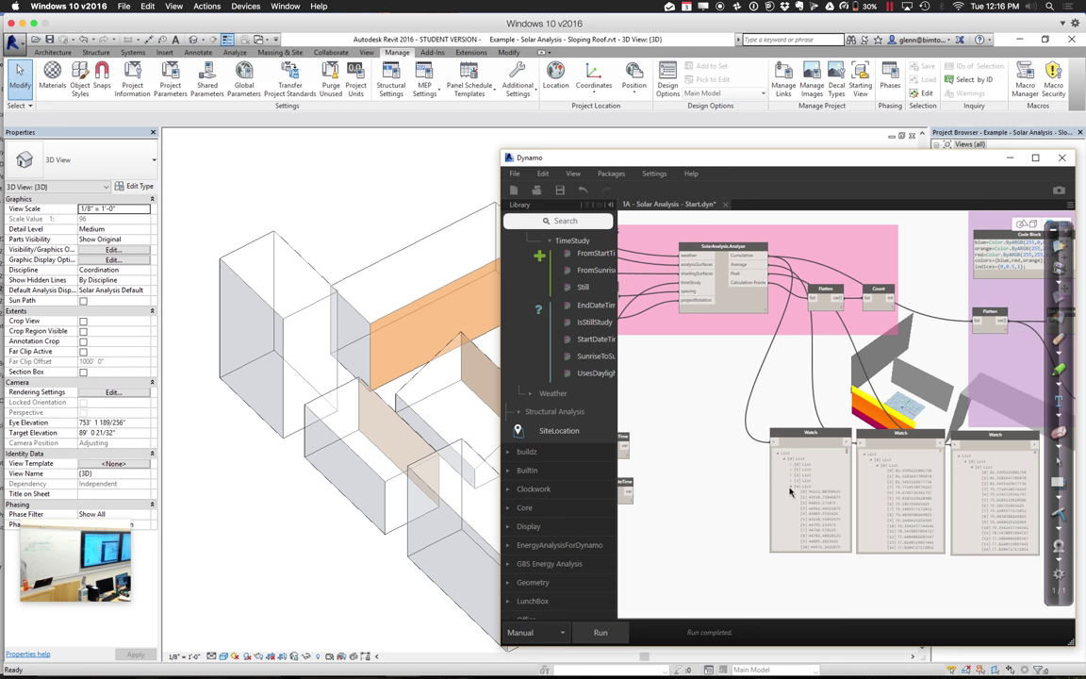
left_click(785, 462)
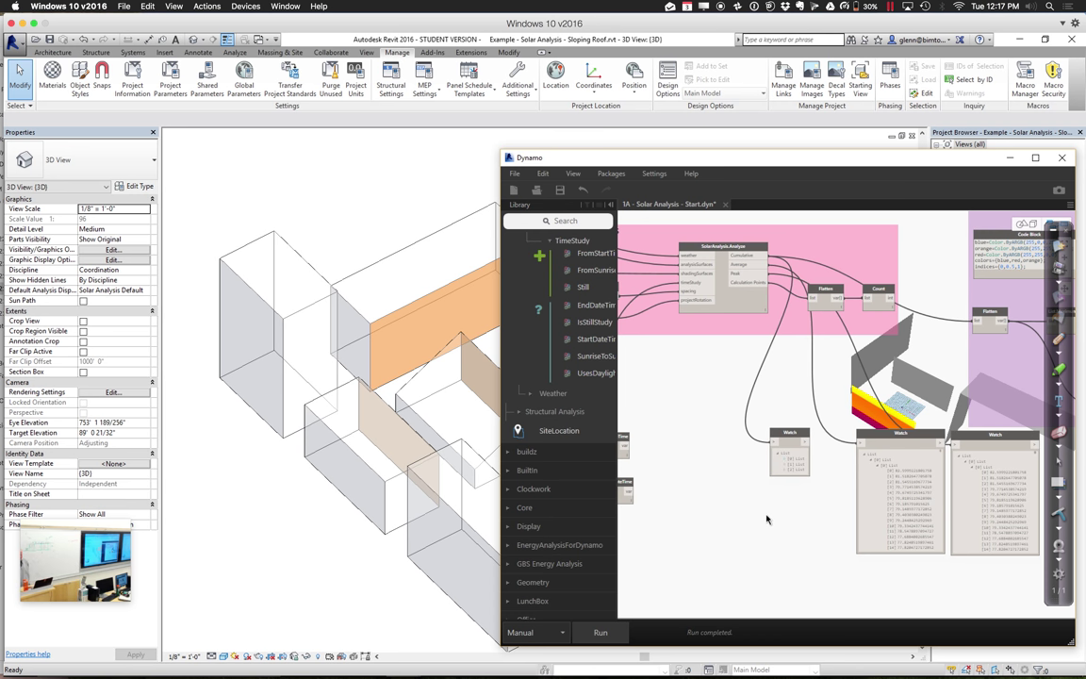
middle_click_drag(788, 538, 757, 533)
scroll(765, 512, "up", 2)
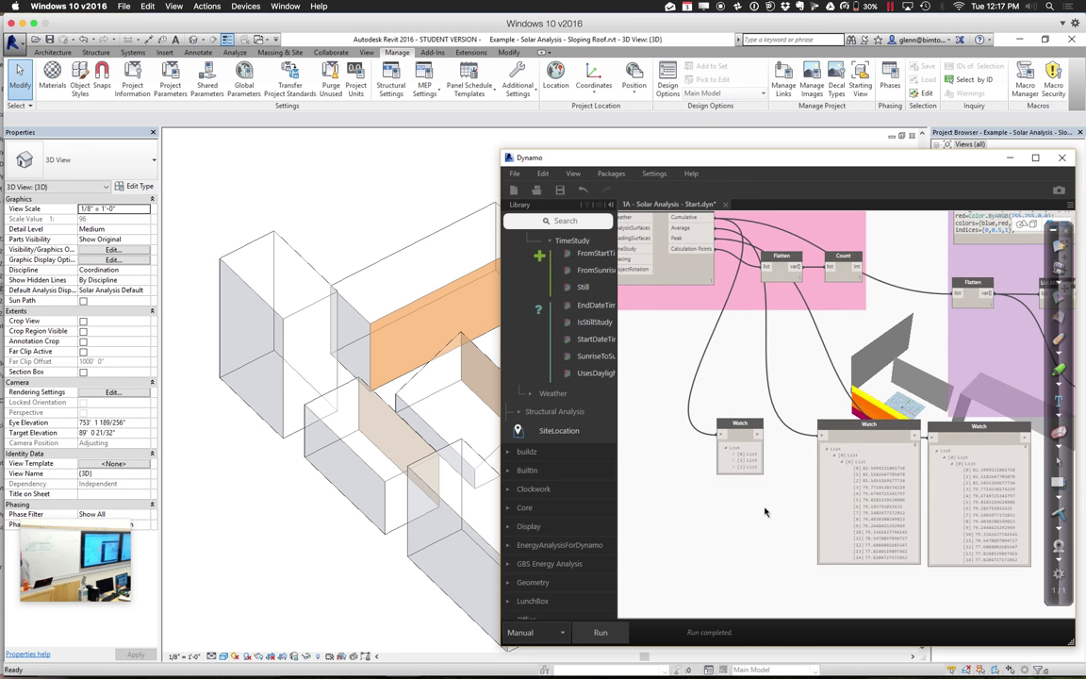
scroll(765, 512, "up", 1)
middle_click_drag(803, 522, 737, 490)
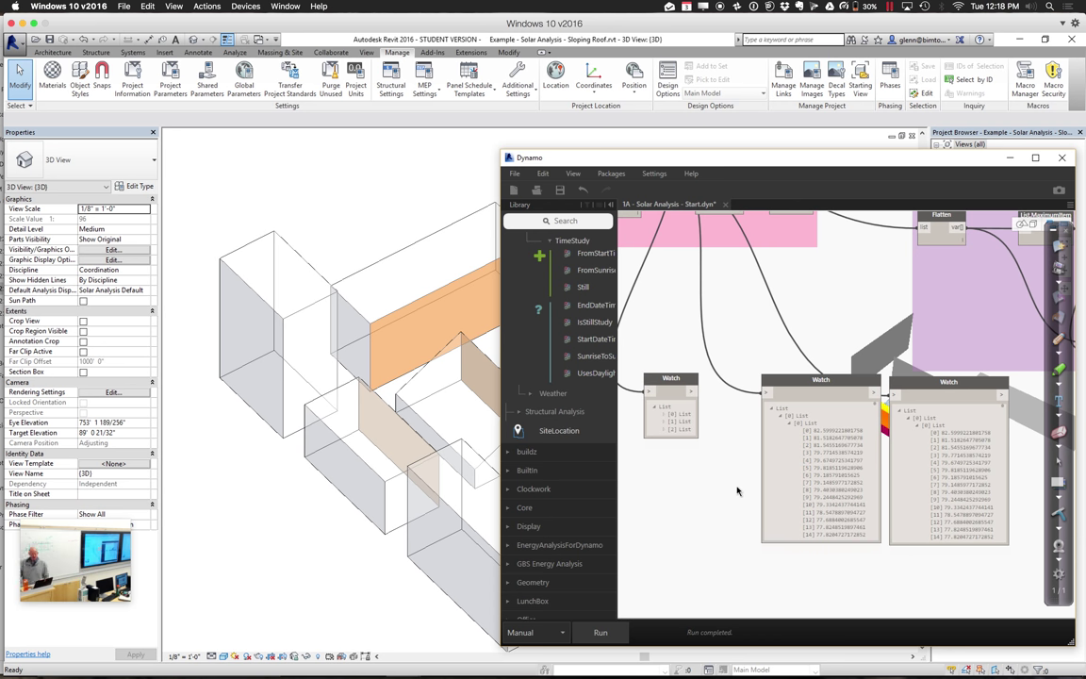
- Uncover the Revit model, inspect the roofSlope parameter of the sloped roof mass and clear the selection
left_click_drag(622, 152, 786, 163)
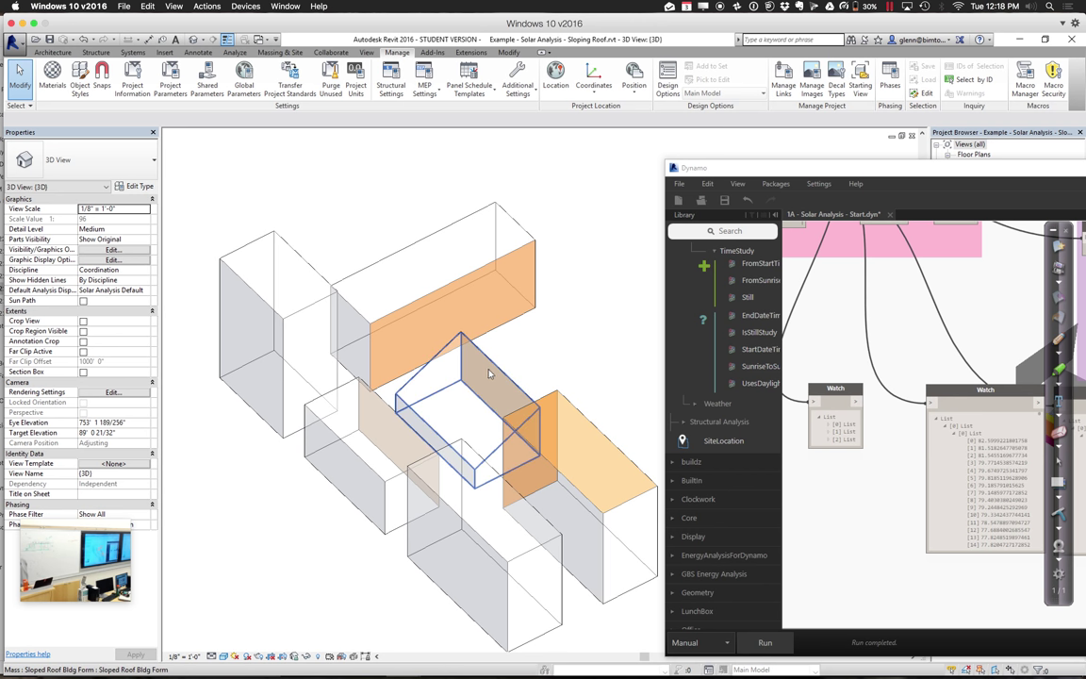
left_click(440, 333)
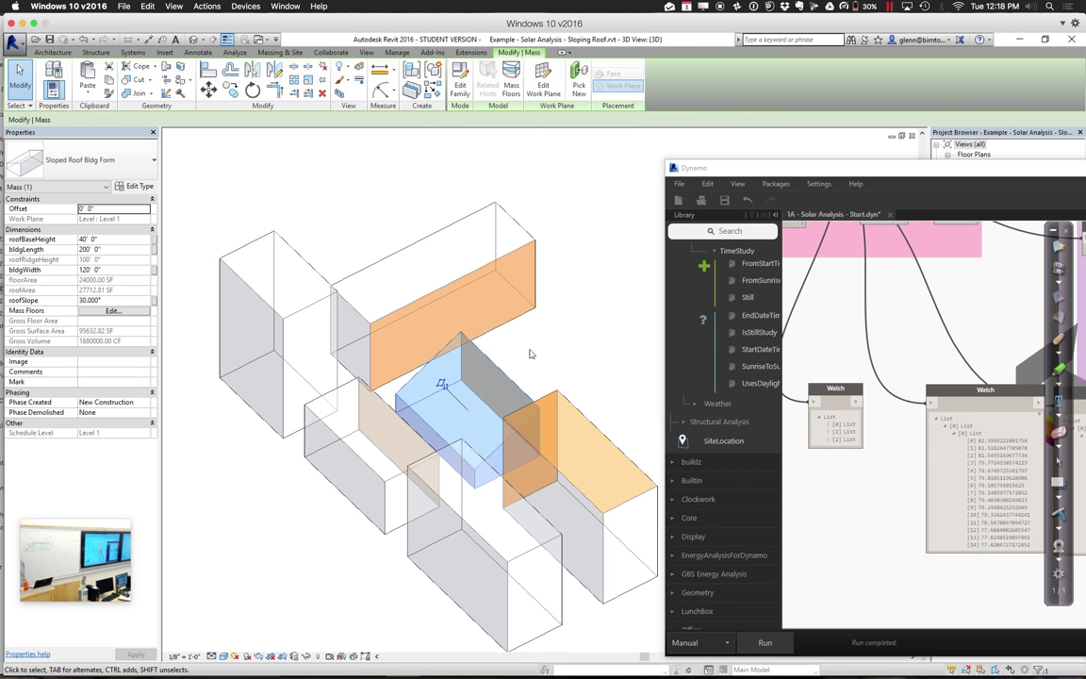
key("Delete")
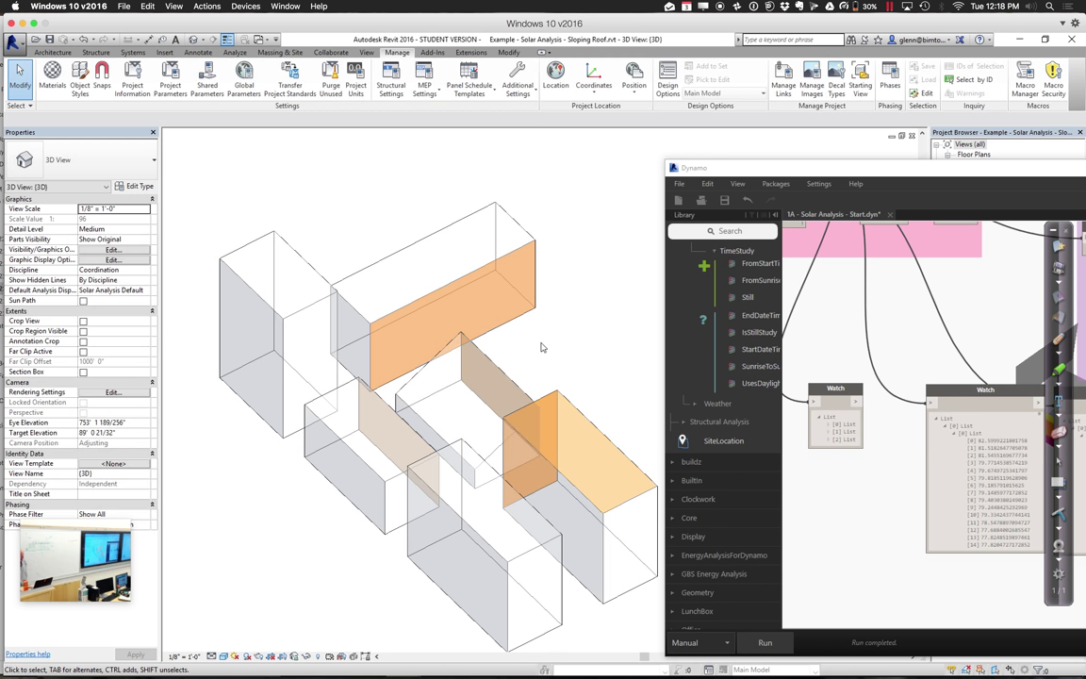
key("ctrl+z")
left_click(430, 406)
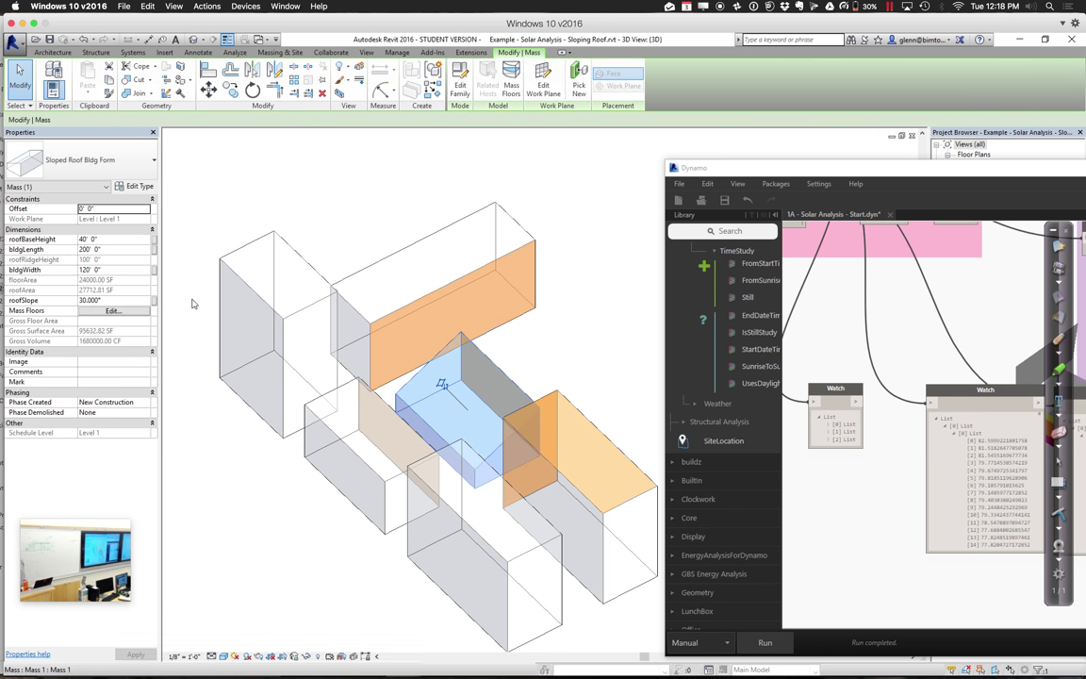
left_click(122, 299)
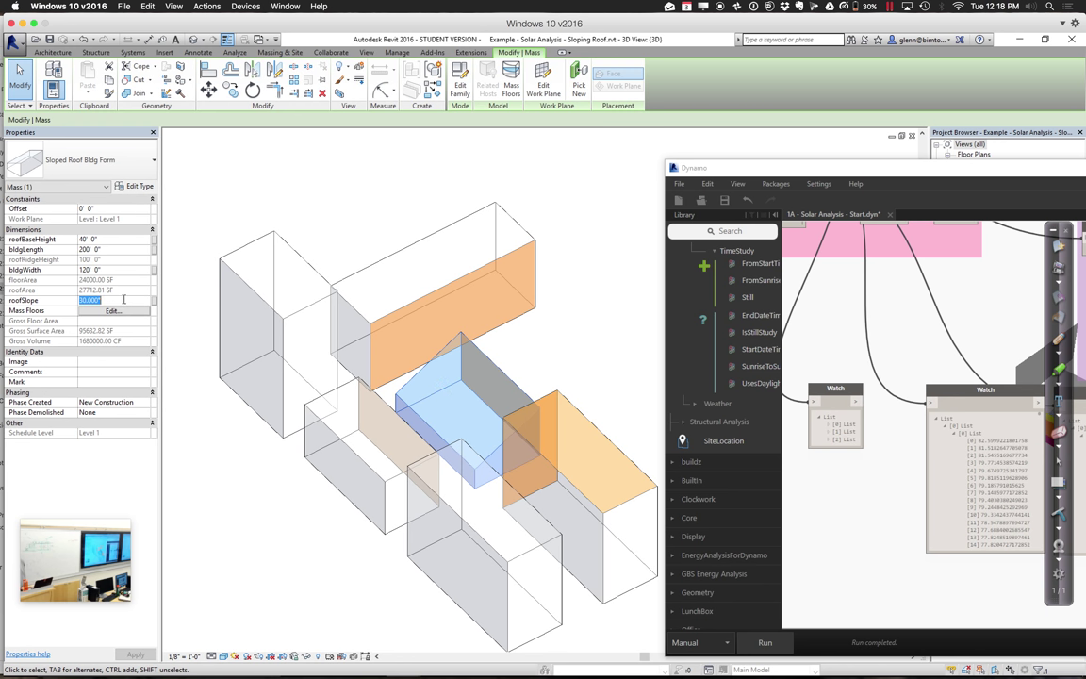
left_click(308, 150)
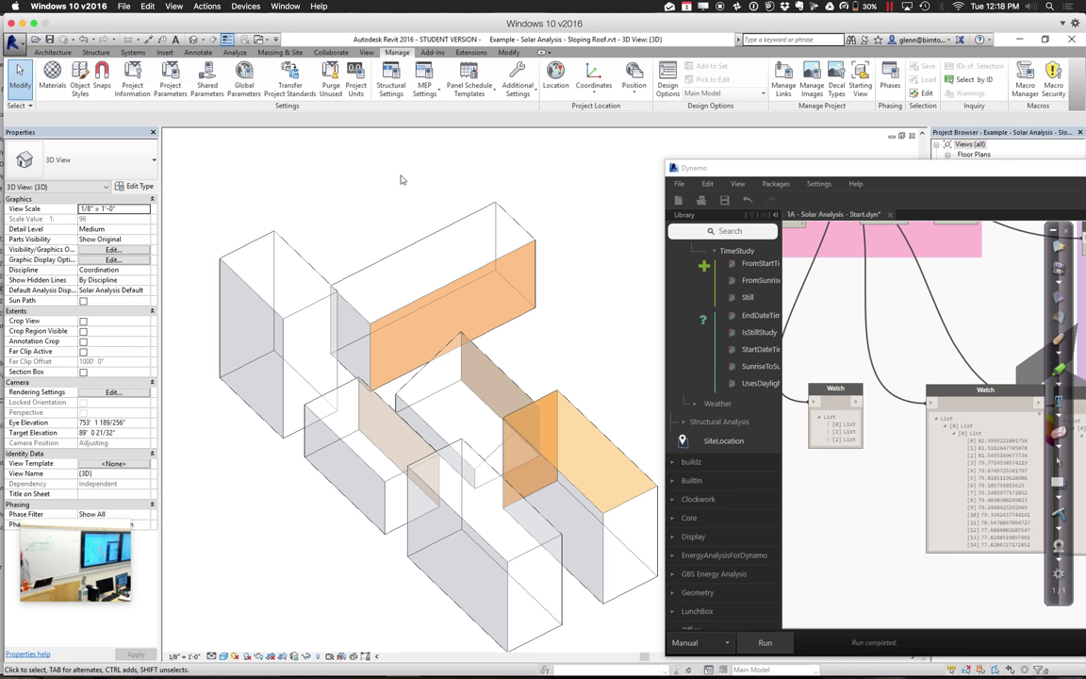
- Bring the Dynamo graph back over the model and connect the single Select Face node's Surface output to the analysisSurfaces input of SolarAnalysis.Analyze
left_click_drag(757, 168, 484, 138)
scroll(654, 274, "down", 5)
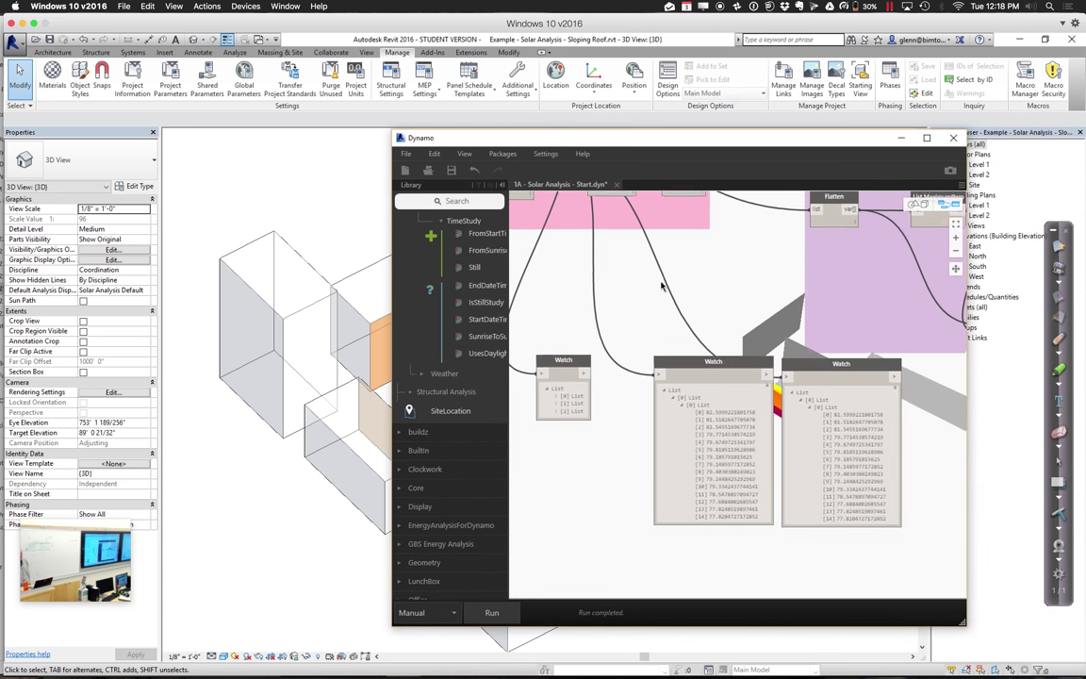
middle_click_drag(683, 307, 701, 359)
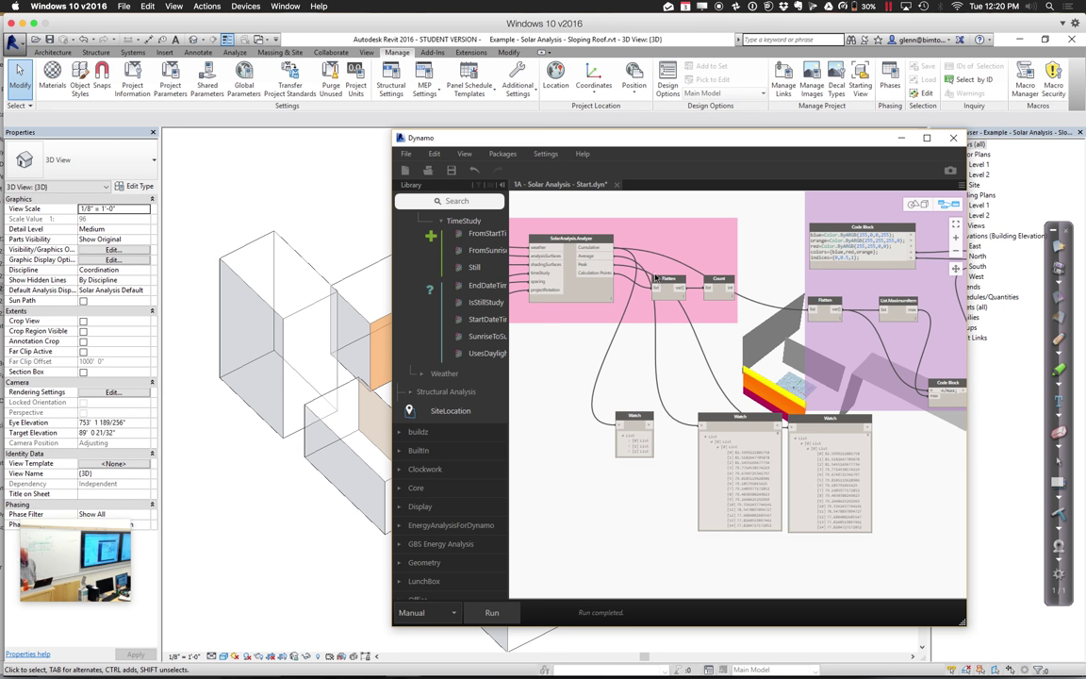
middle_click_drag(650, 347, 807, 420)
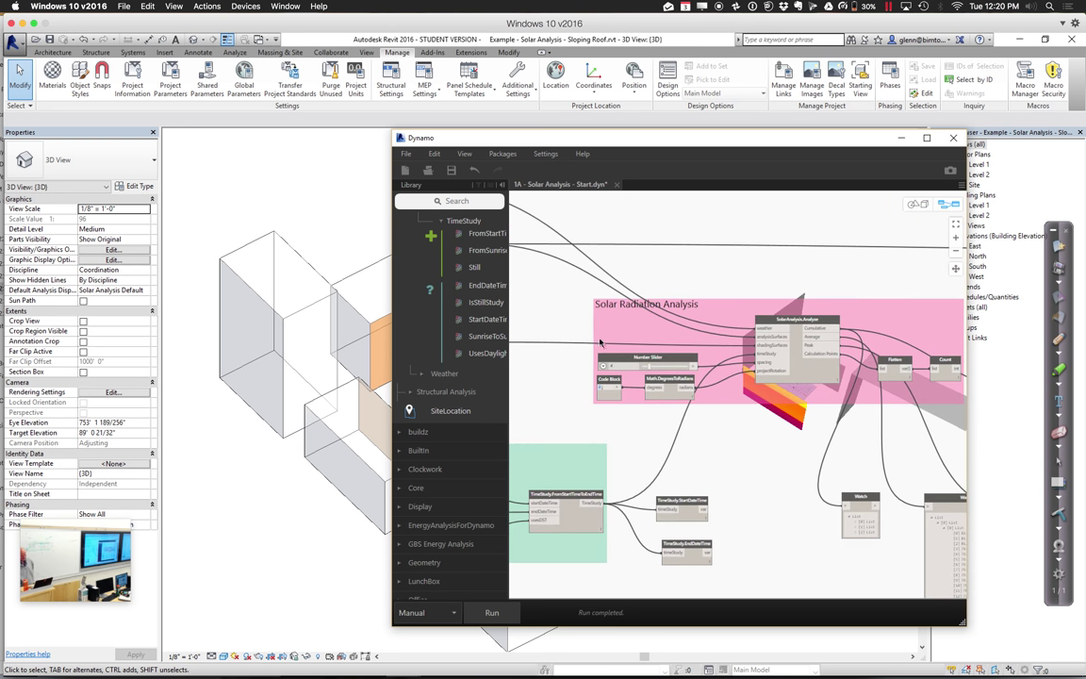
middle_click_drag(511, 339, 682, 373)
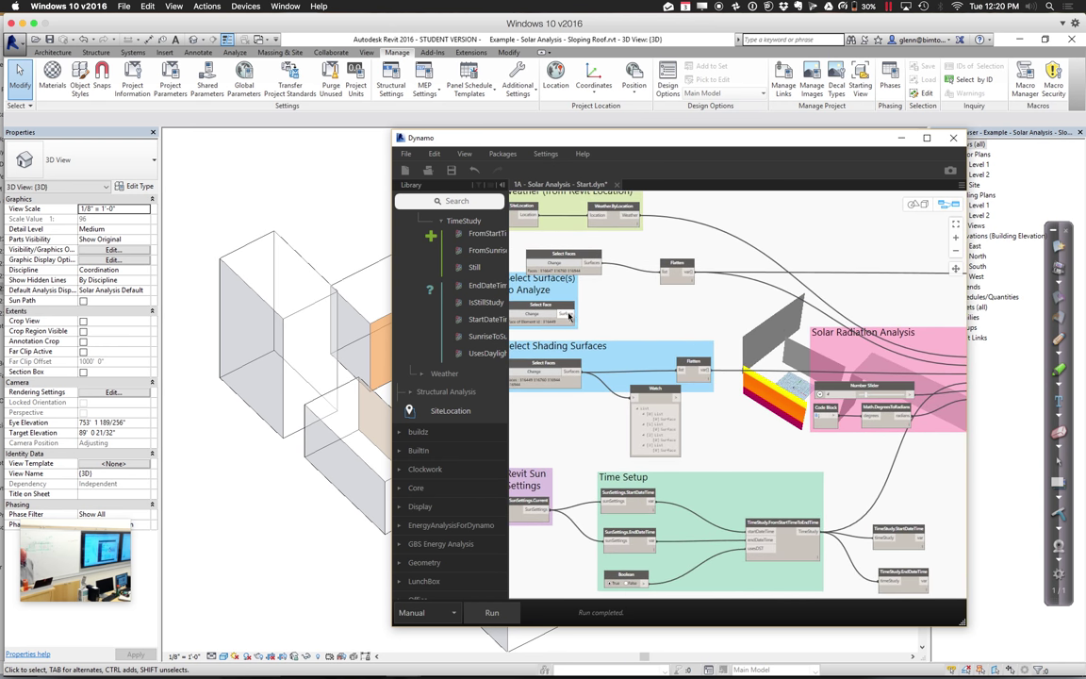
left_click_drag(571, 314, 815, 371)
middle_click_drag(956, 375, 781, 377)
left_click(799, 369)
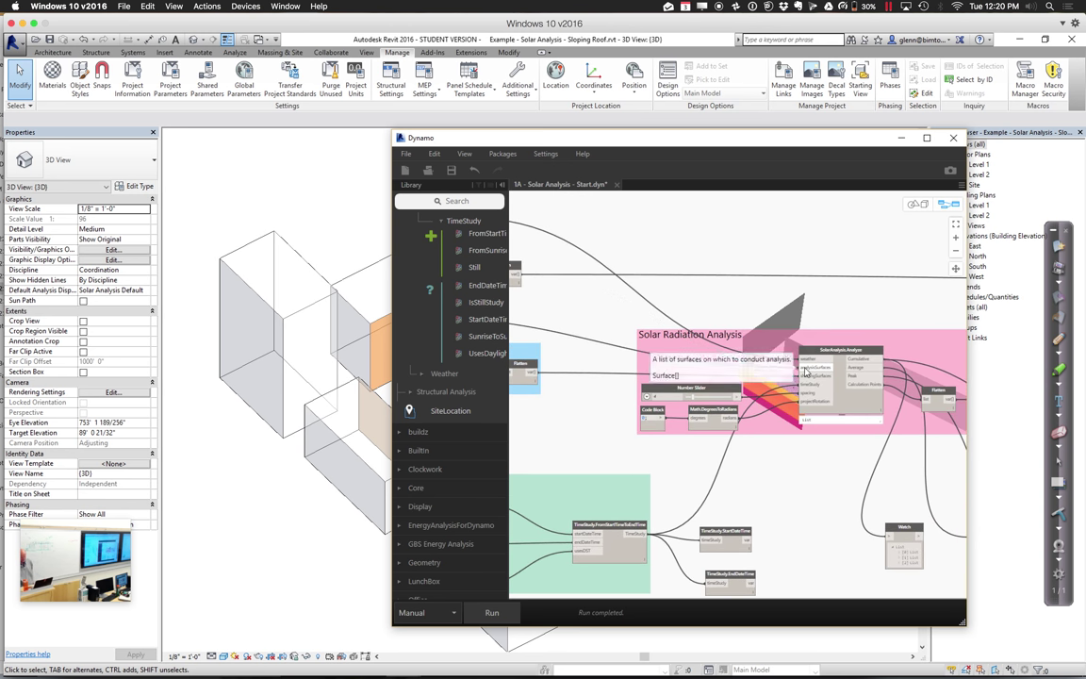
- Connect the single Select Face node's Surface output to the surface input of Display.BySurfaceColors and run the graph
middle_click_drag(710, 404, 858, 464)
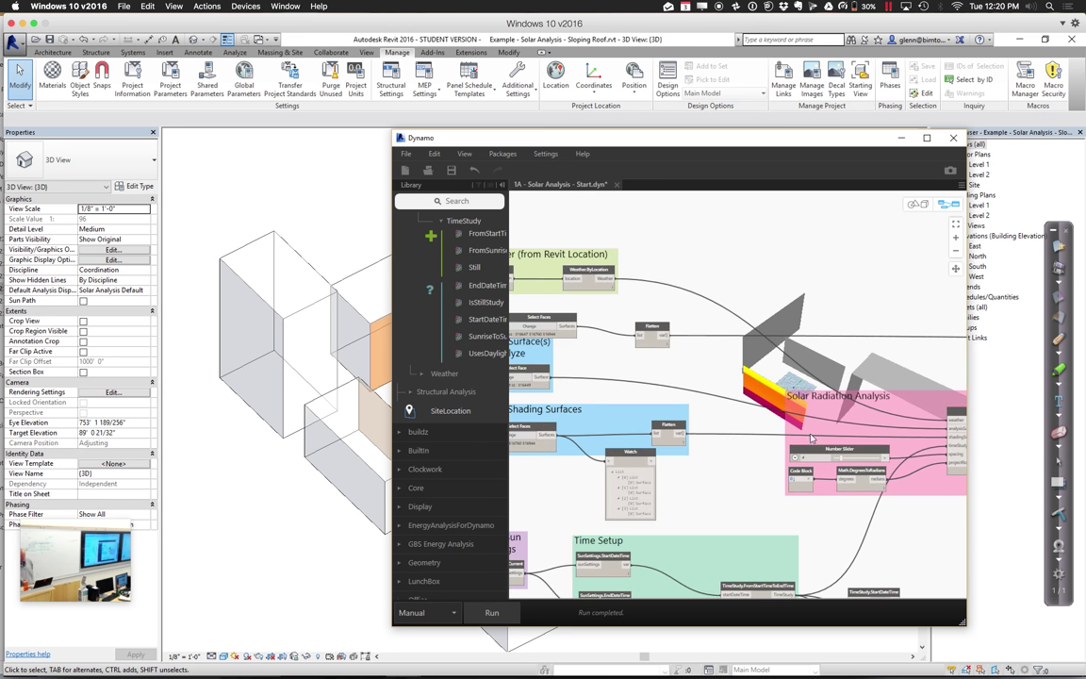
mouse_move(837, 372)
middle_mouse_down()
mouse_move(830, 407)
mouse_move(828, 370)
mouse_move(831, 382)
middle_mouse_up()
left_click(542, 386)
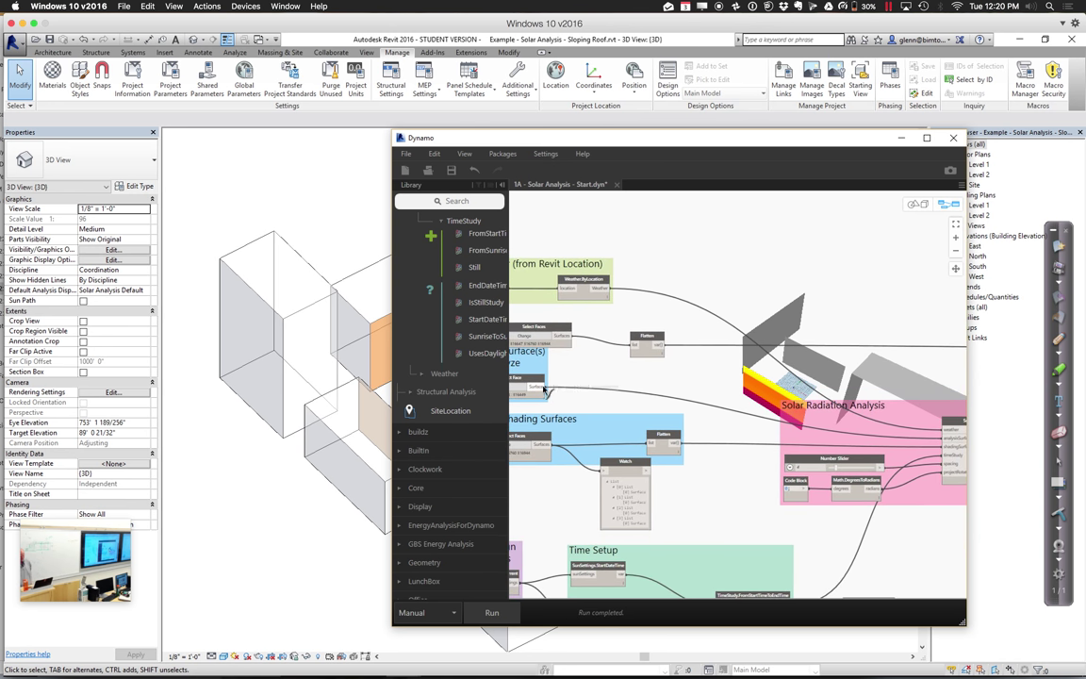
middle_click_drag(897, 396, 617, 408)
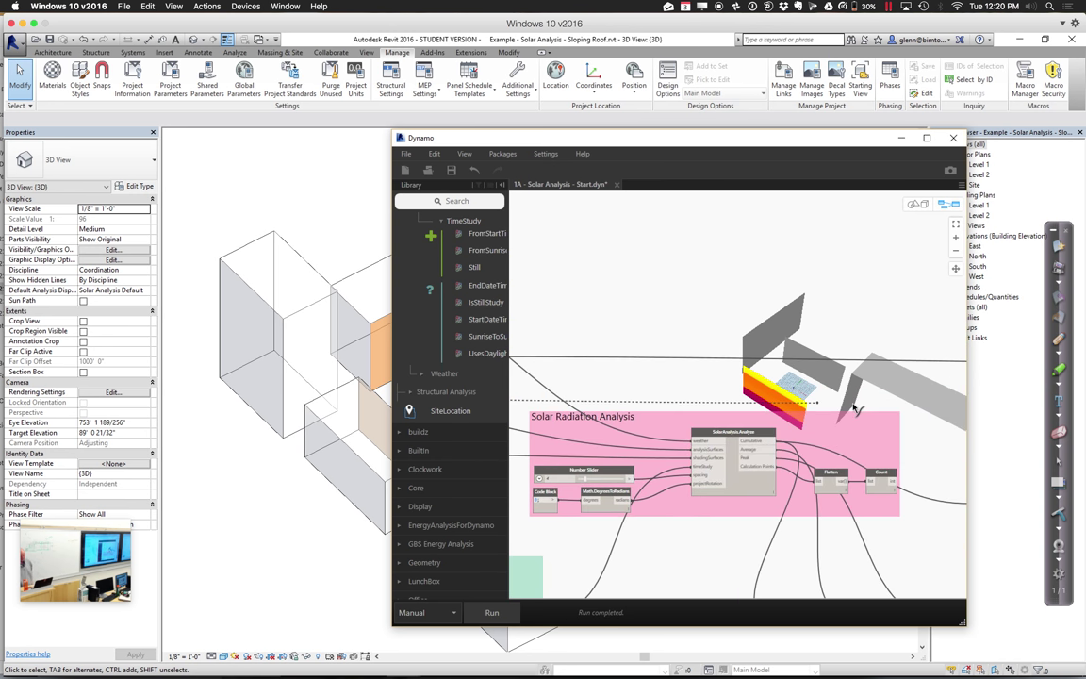
middle_click_drag(957, 407, 559, 411)
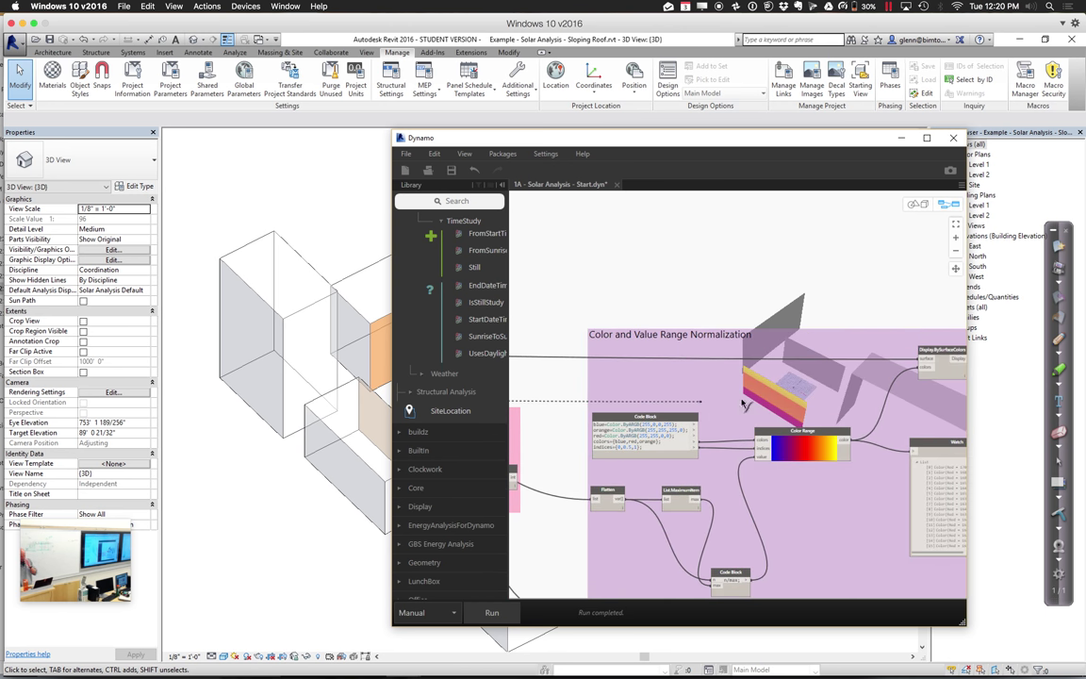
middle_click_drag(769, 405, 757, 404)
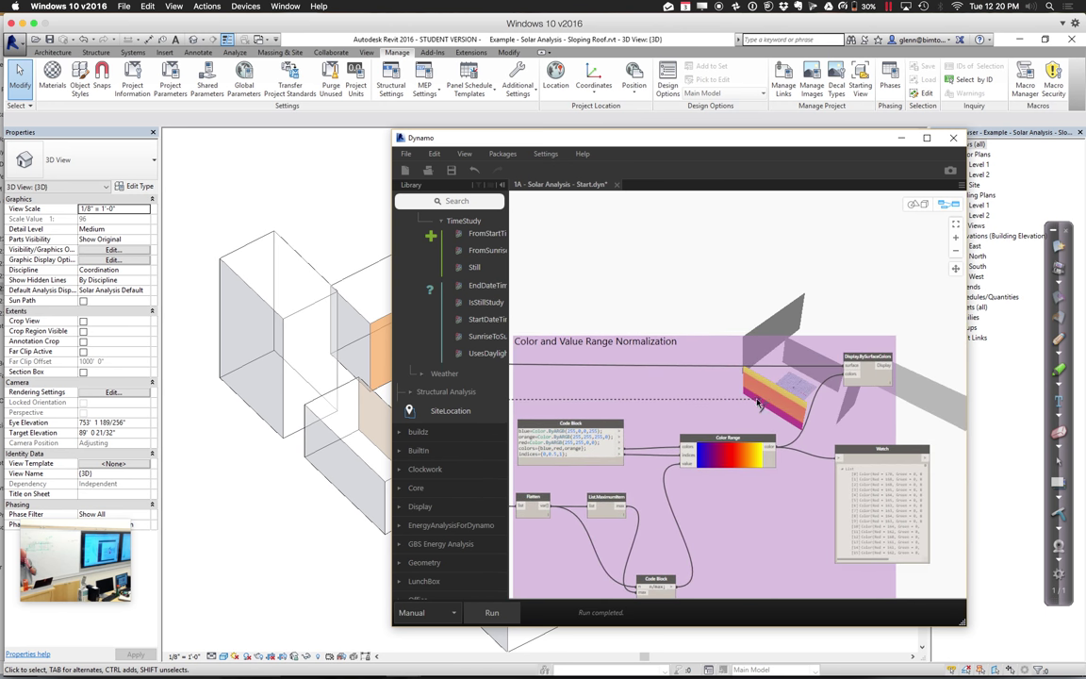
left_click(850, 368)
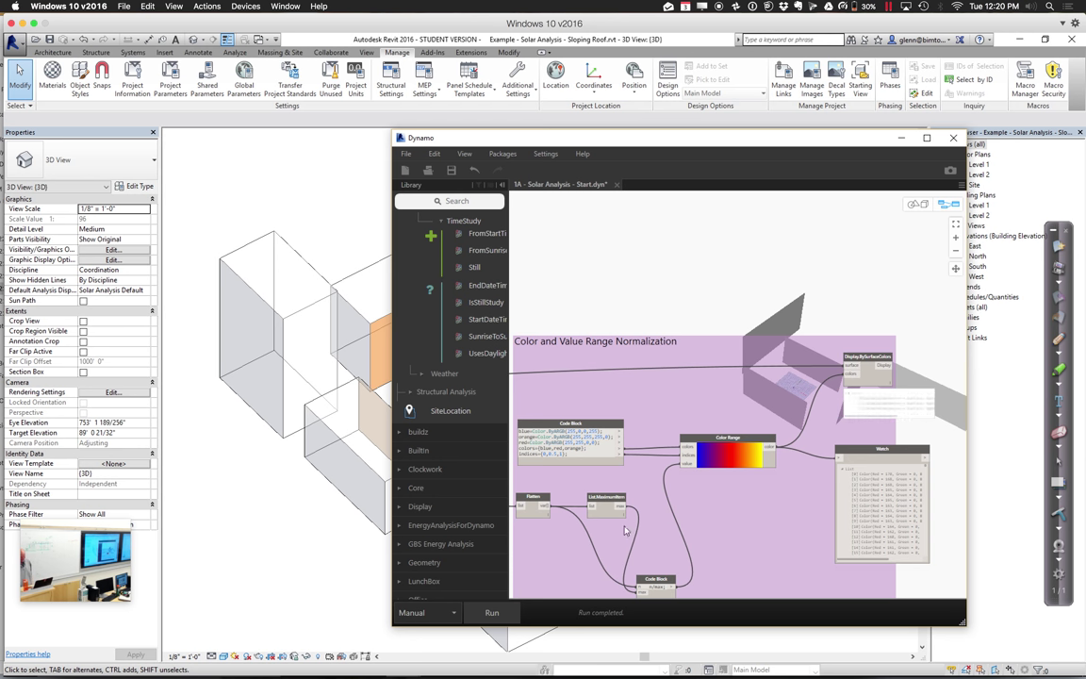
left_click(497, 613)
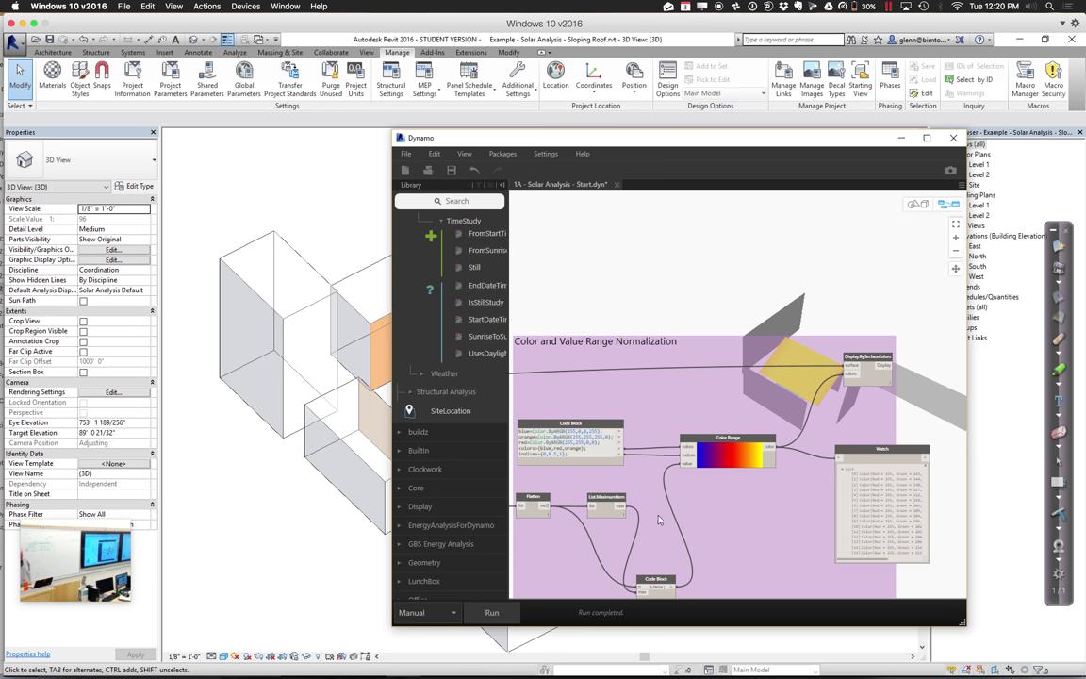
- Examine the three Watch nodes and the output preview of the Flatten node in the Color and Value Range Normalization group
middle_click_drag(643, 517, 744, 328)
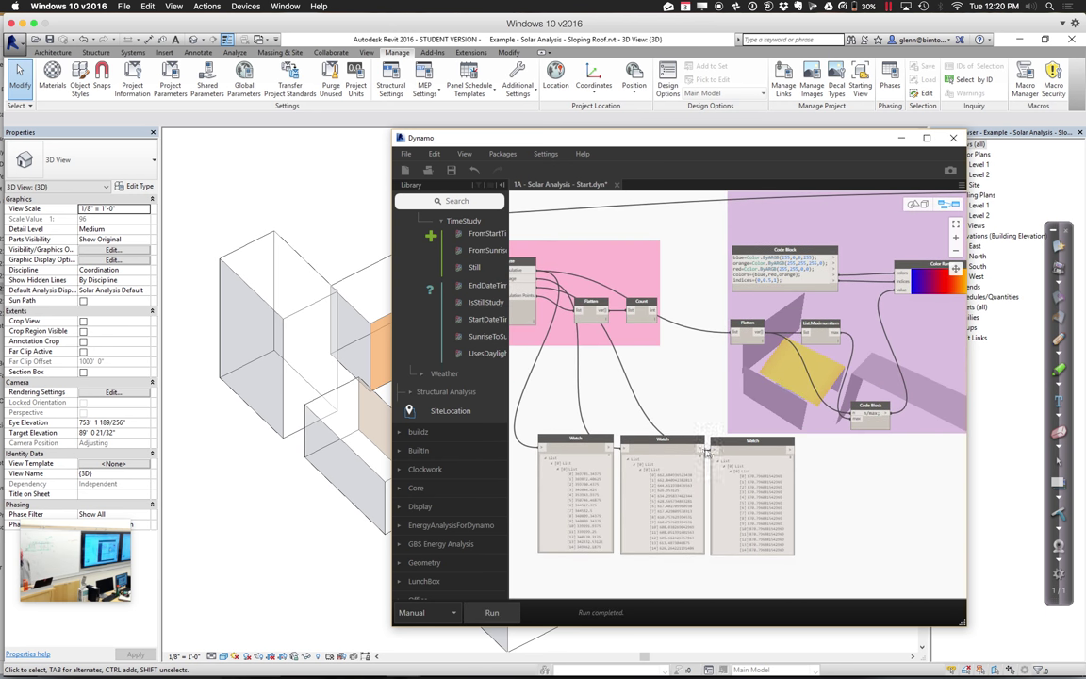
middle_click_drag(637, 408, 646, 354)
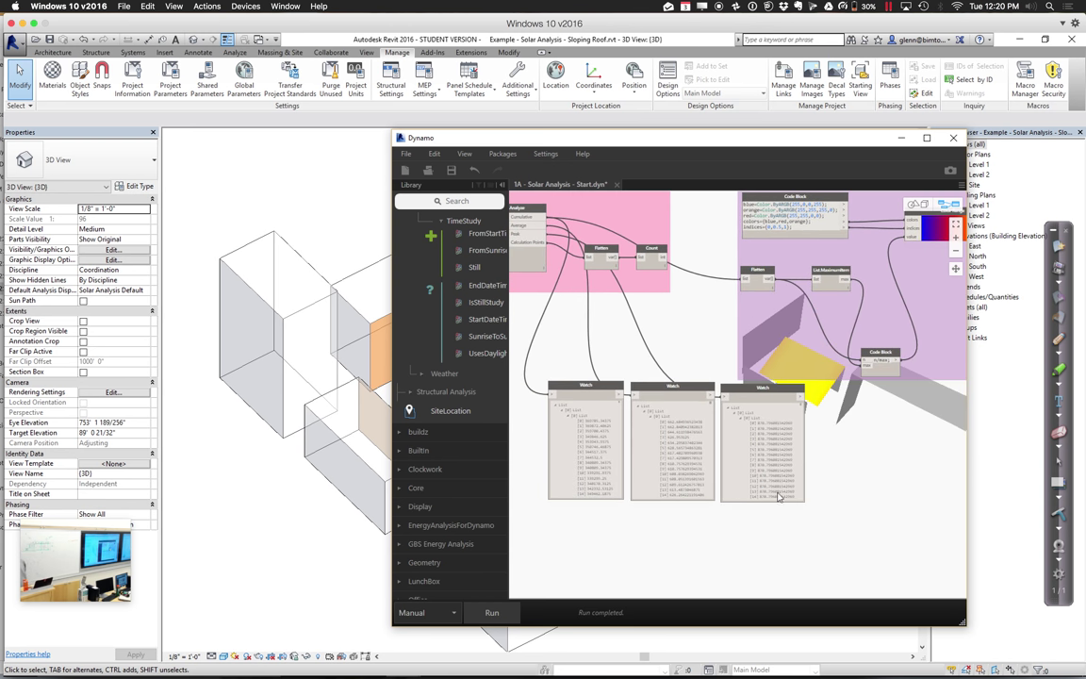
middle_click_drag(779, 497, 710, 539)
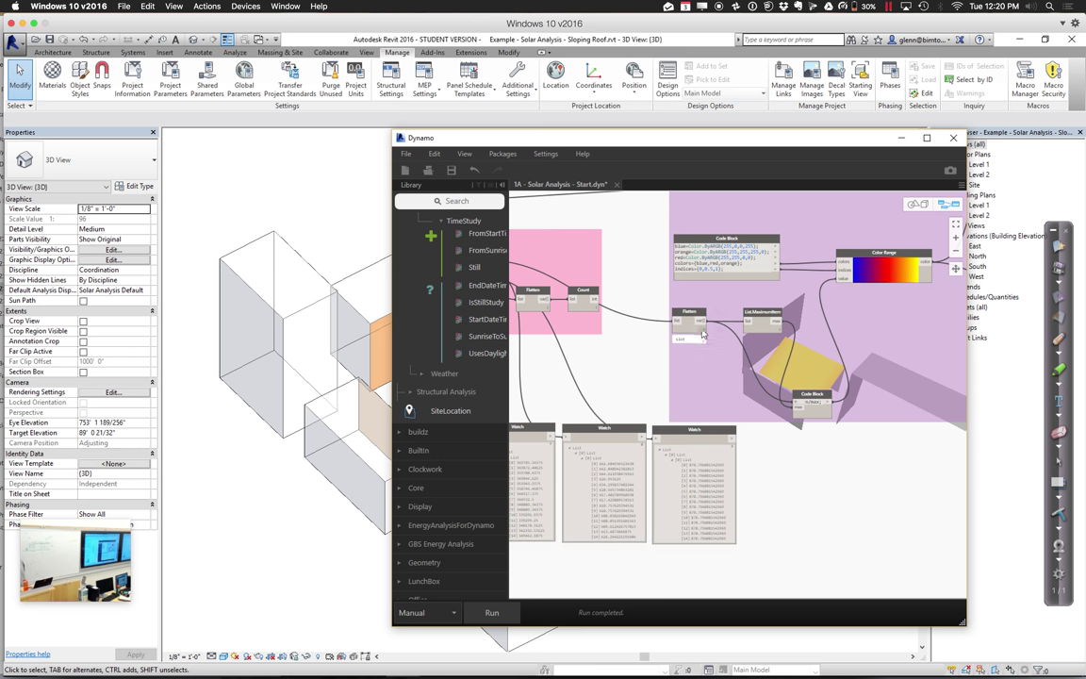
mouse_move(702, 337)
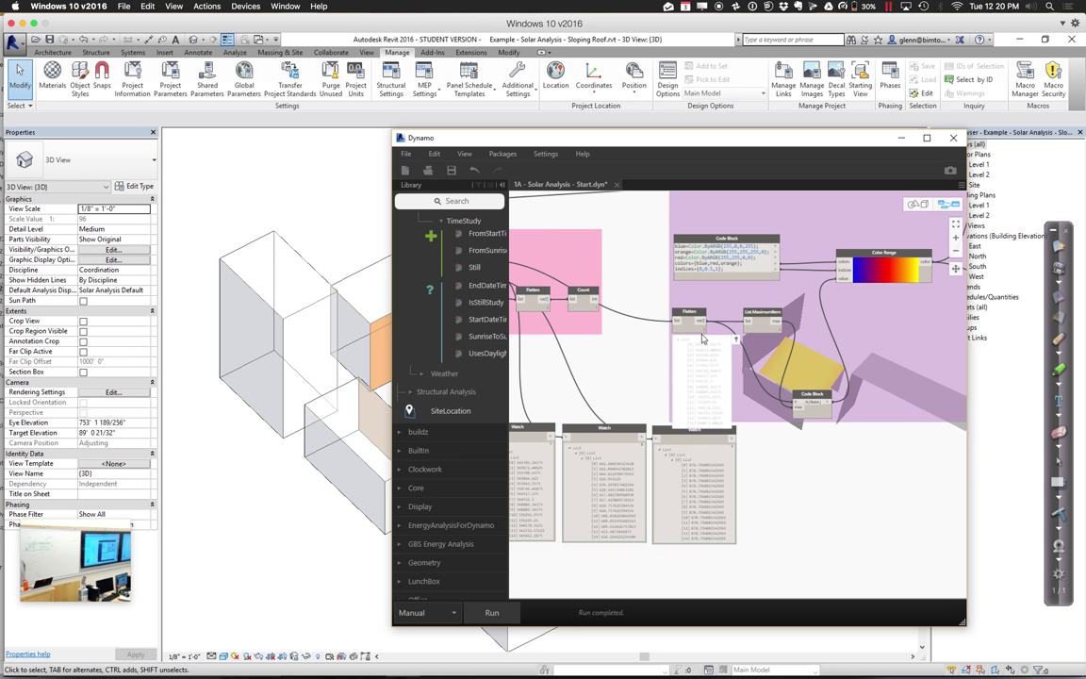
left_click(486, 205)
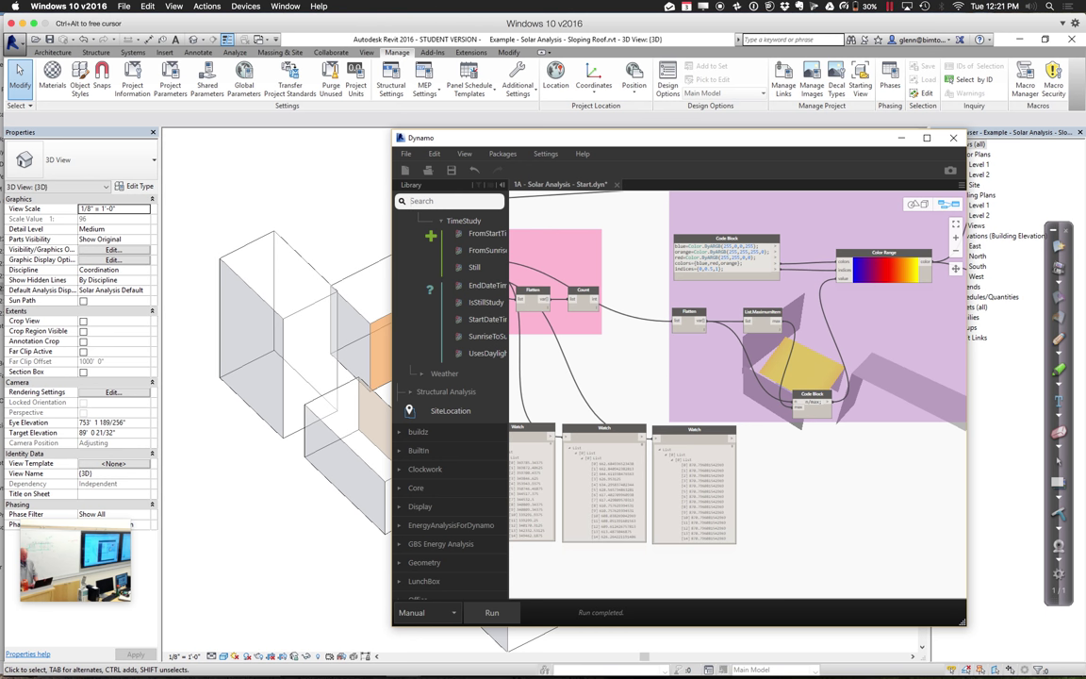
type("list.aver")
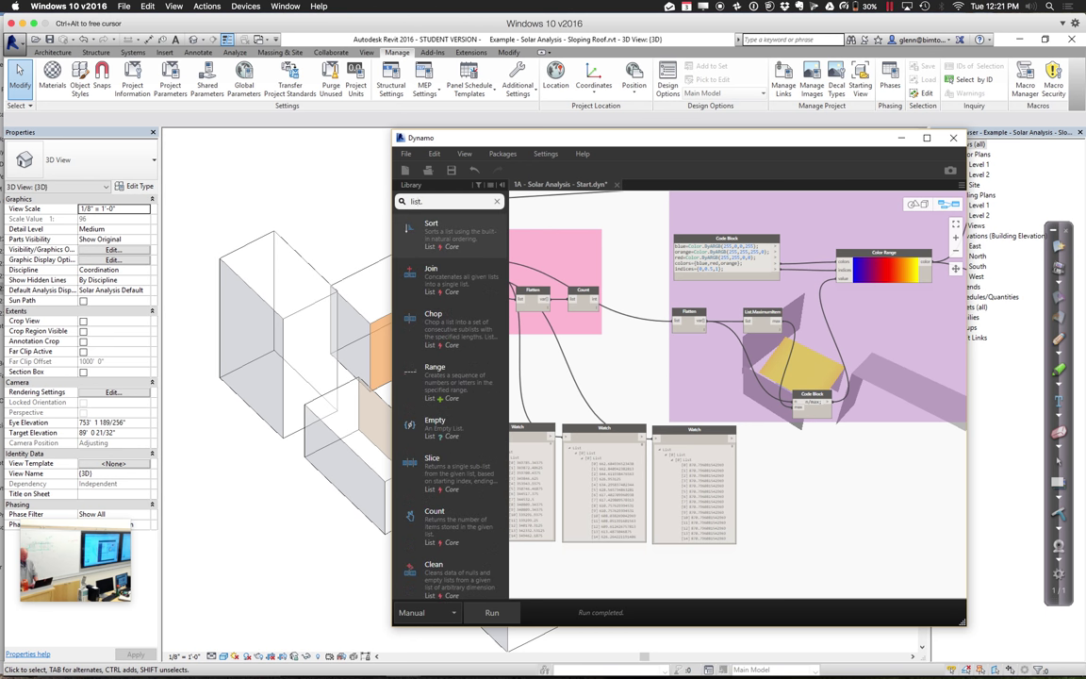
key("BackSpace")
key("BackSpace")
key("BackSpace")
key("BackSpace")
key("BackSpace")
key("BackSpace")
key("BackSpace")
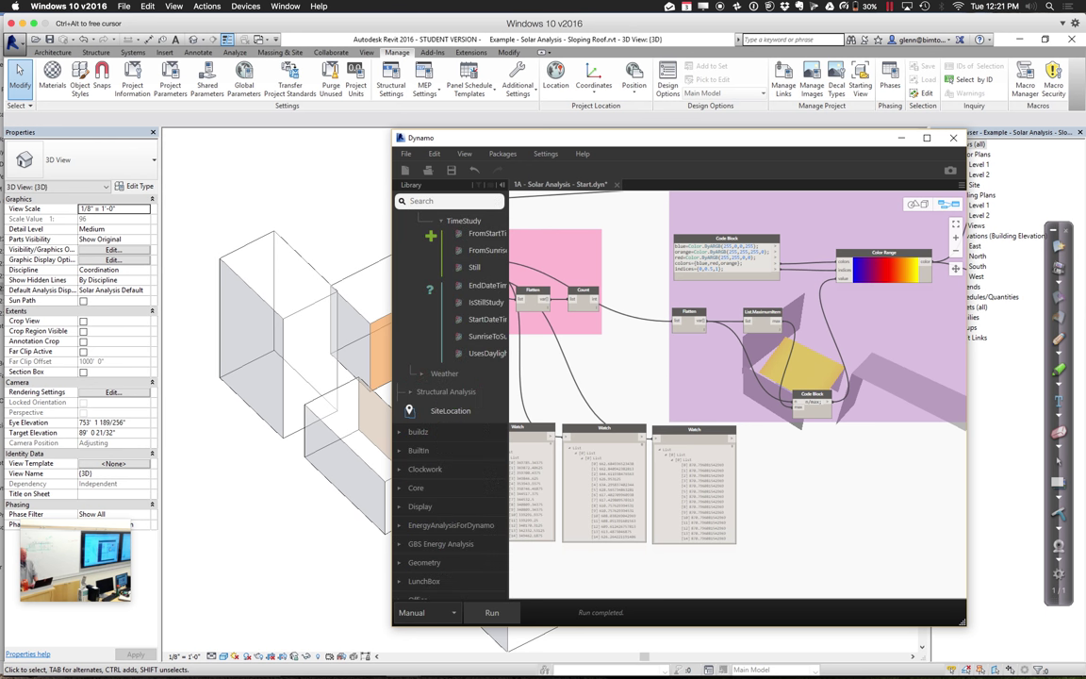
- Add a Math.Average node below the Color and Value Range Normalization group and feed its numbers input from that group's Flatten node
type("math.")
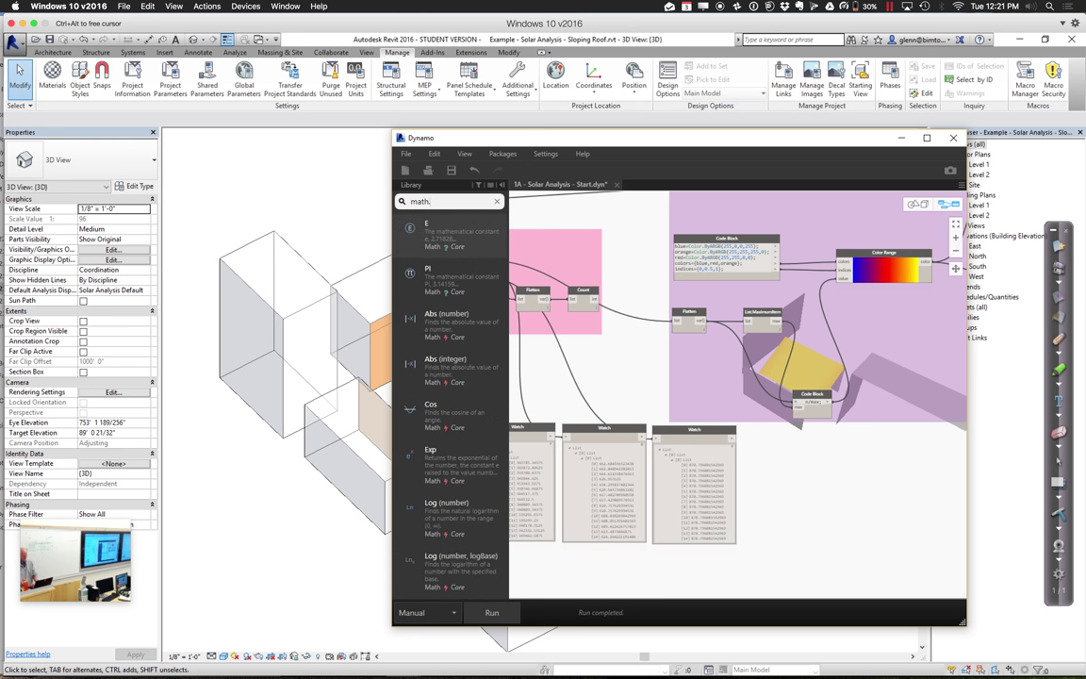
type("average")
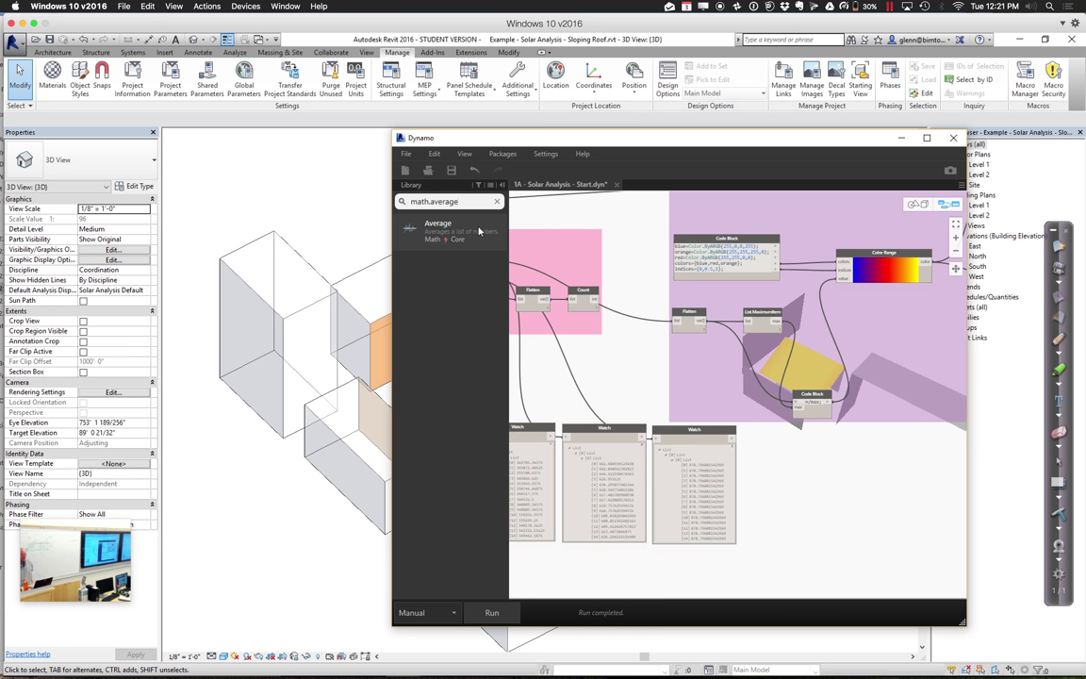
left_click(479, 232)
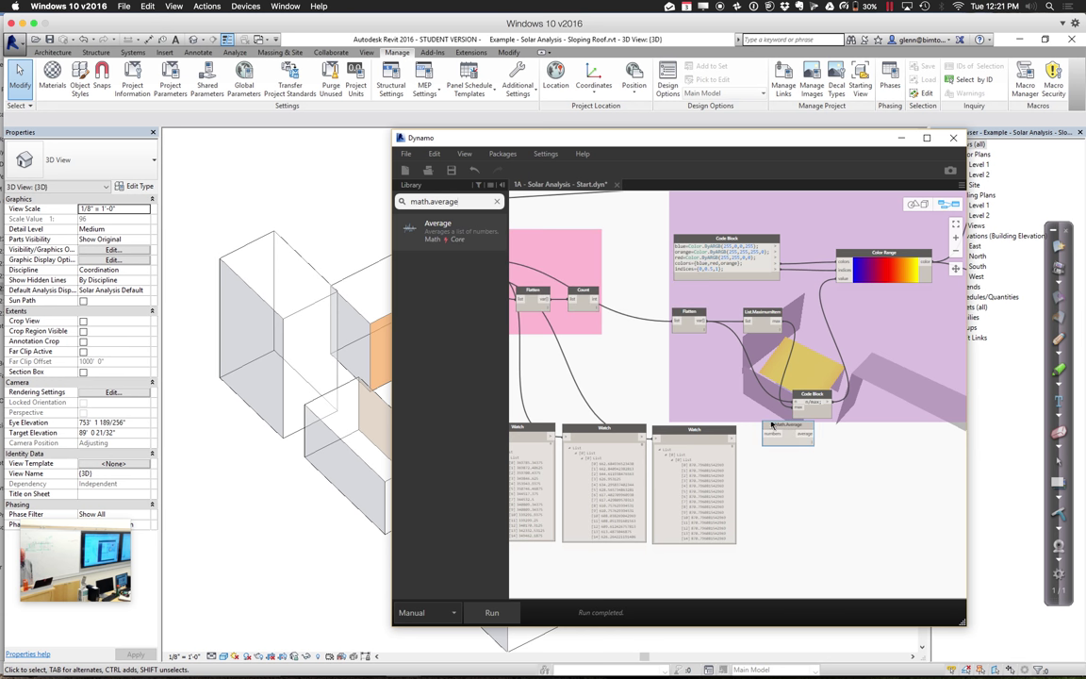
left_click_drag(696, 382, 830, 473)
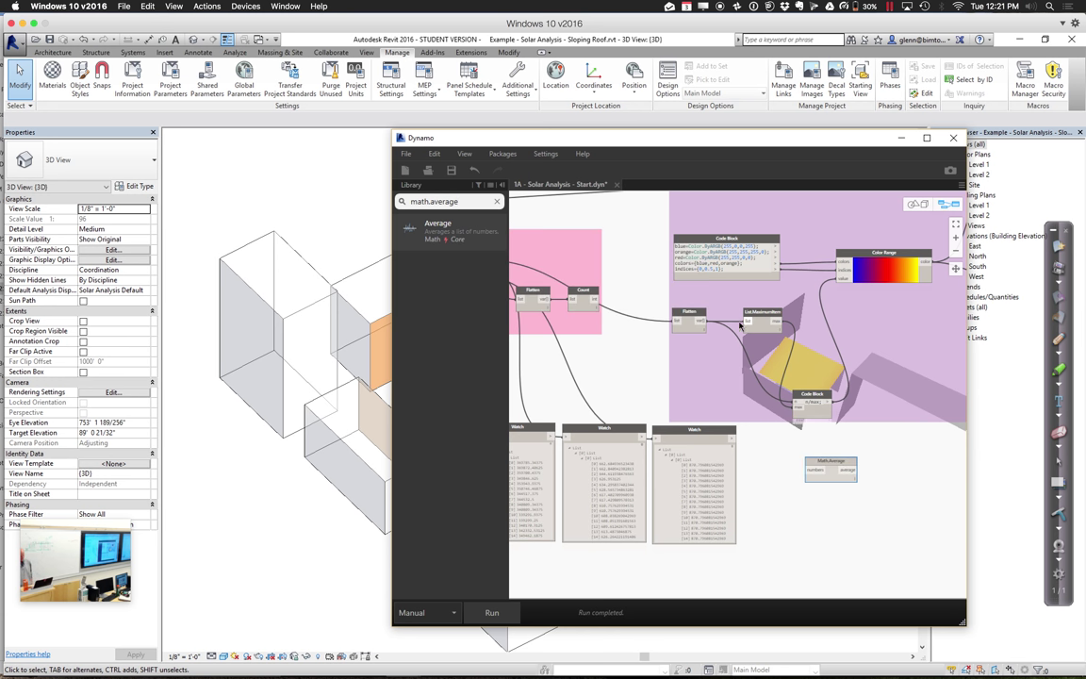
left_click(702, 322)
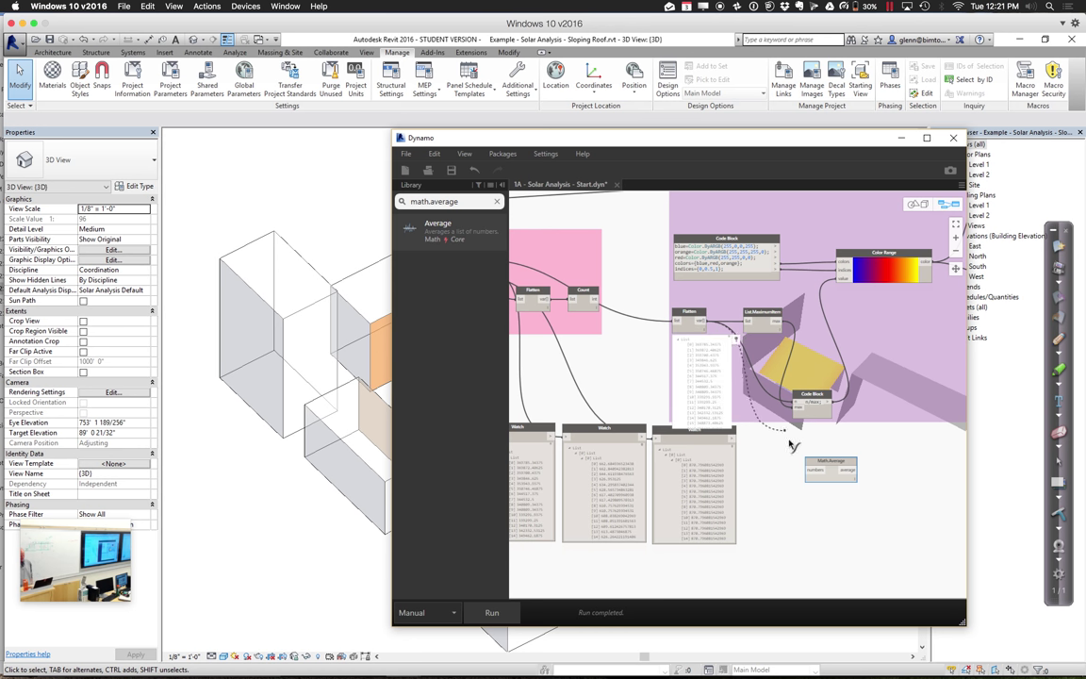
left_click(815, 470)
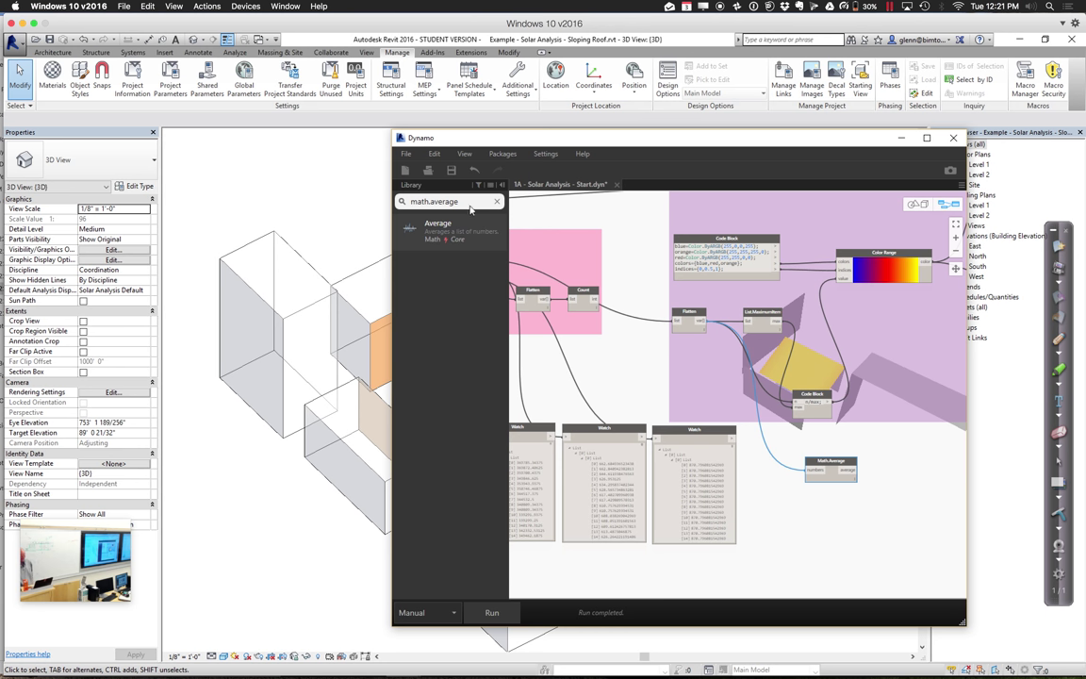
- Search the library for math.sum and place a Math.Sum node below the Math.Average node
key("BackSpace")
key("BackSpace")
key("BackSpace")
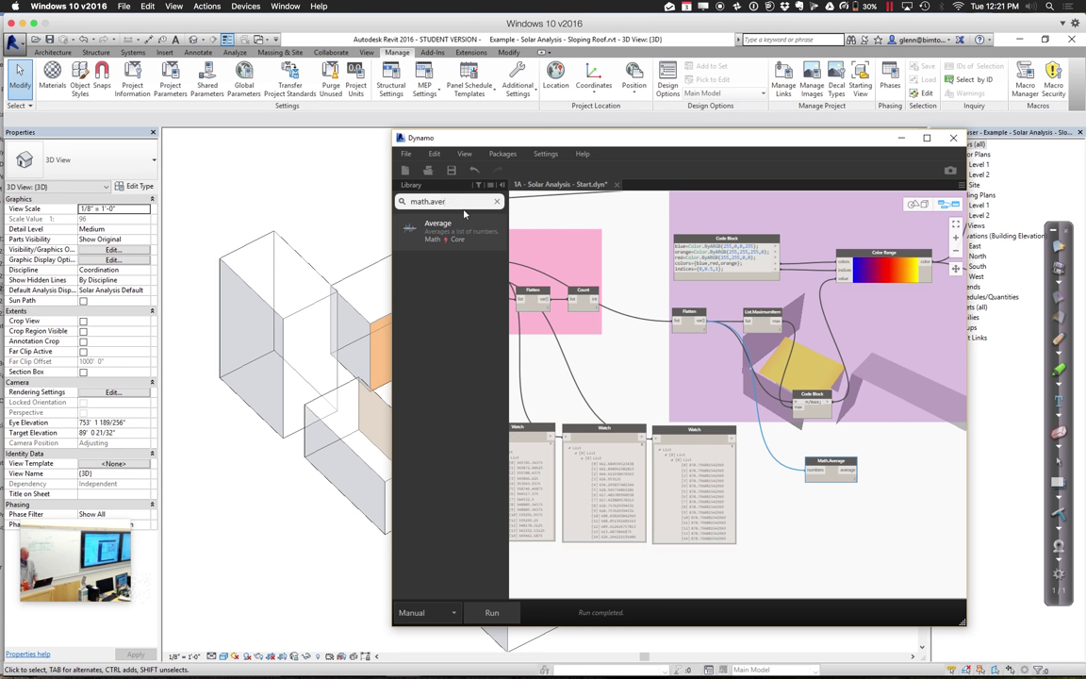
key("BackSpace")
key("BackSpace")
key("BackSpace")
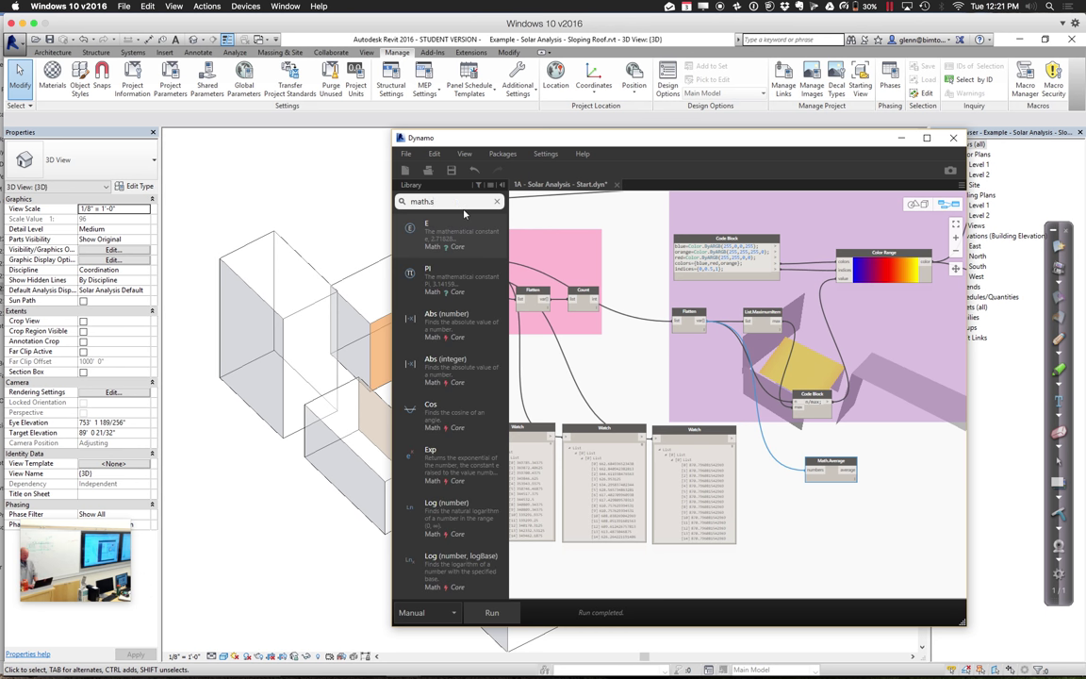
type("um")
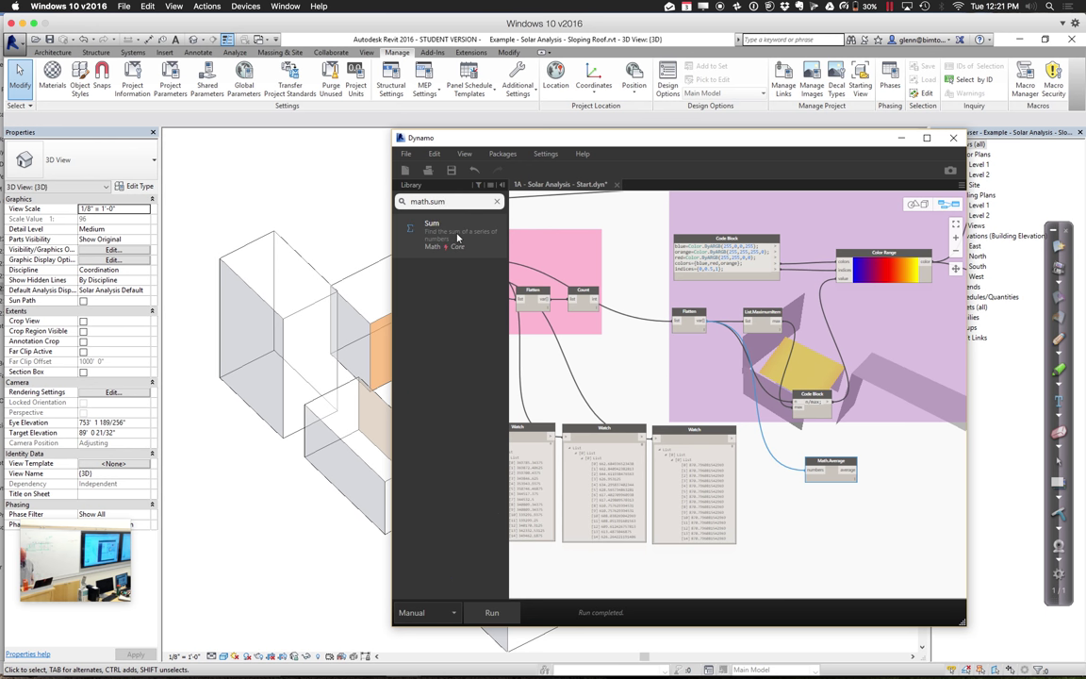
left_click(459, 240)
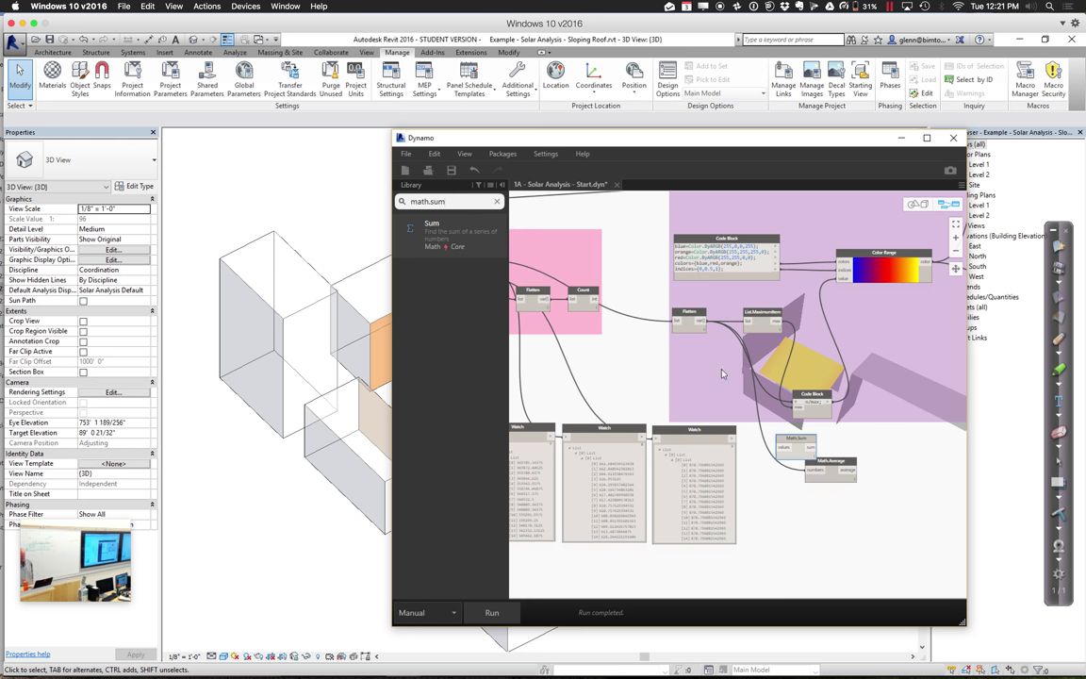
left_click_drag(443, 235, 828, 501)
- Move the normalization group's Flatten node down beside the n/max Code Block and delete the extra Math.Sum node overlapping Math.Average
left_click_drag(692, 321, 733, 405)
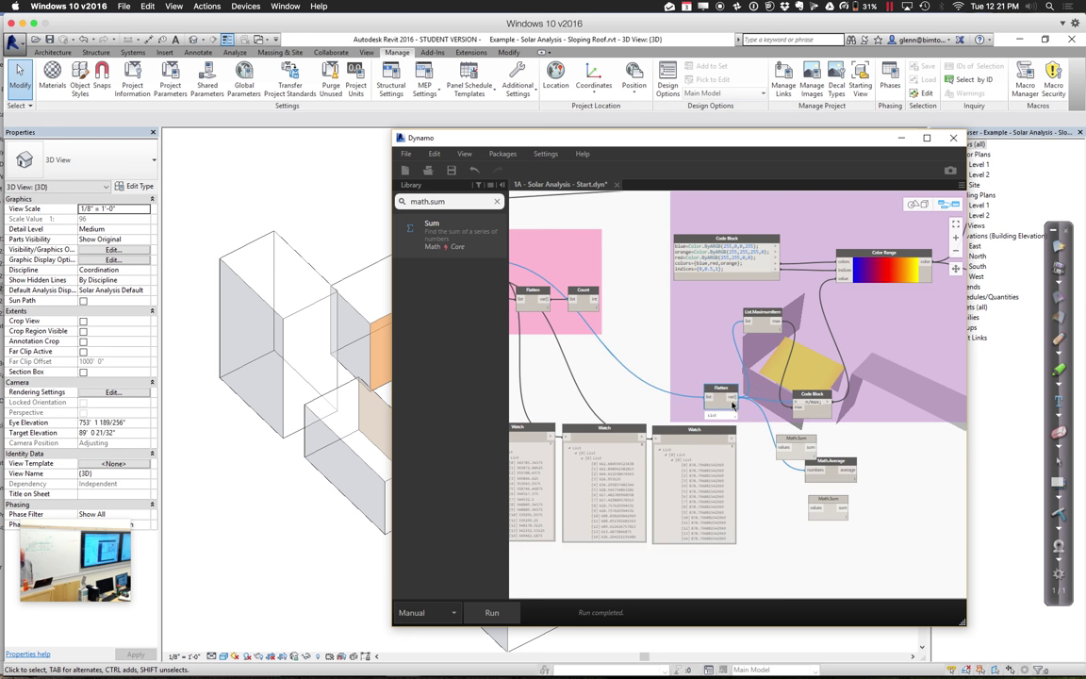
left_click(793, 551)
left_click(797, 445)
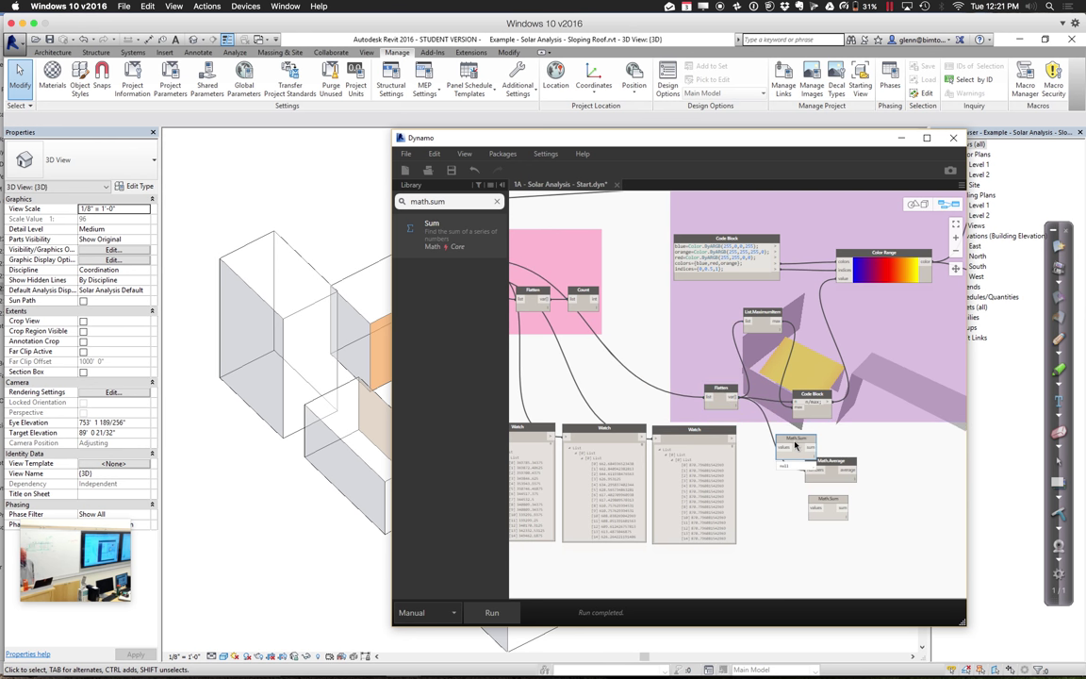
right_click(797, 447)
left_click(815, 453)
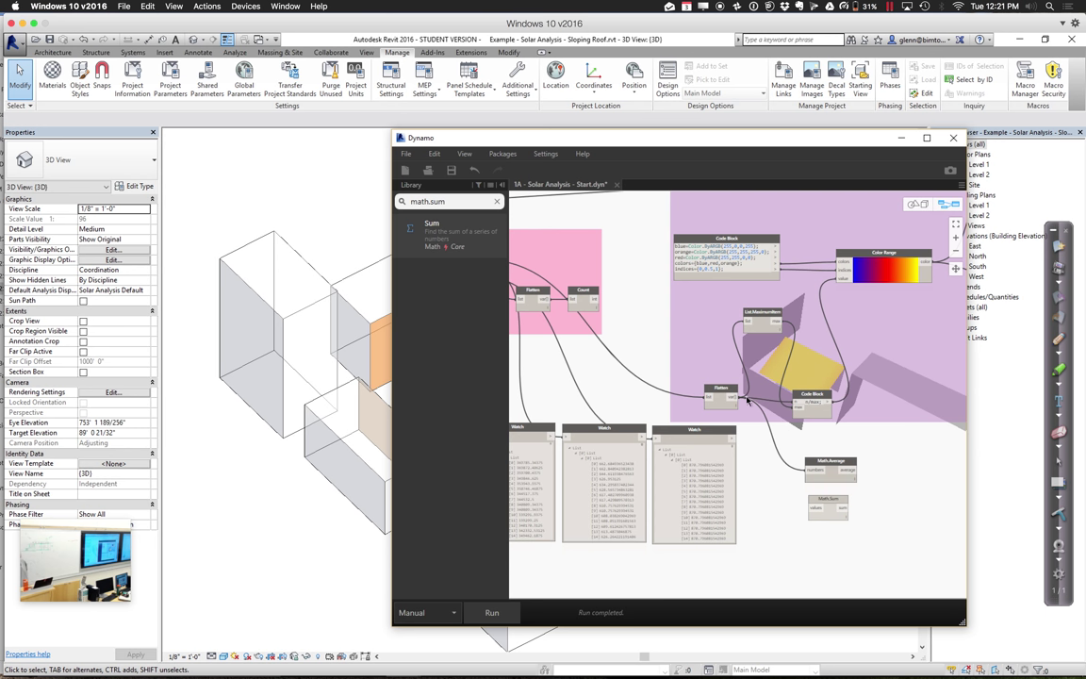
- Connect the Flatten node's output to the values input of Math.Sum and run the graph
left_click_drag(733, 397, 812, 510)
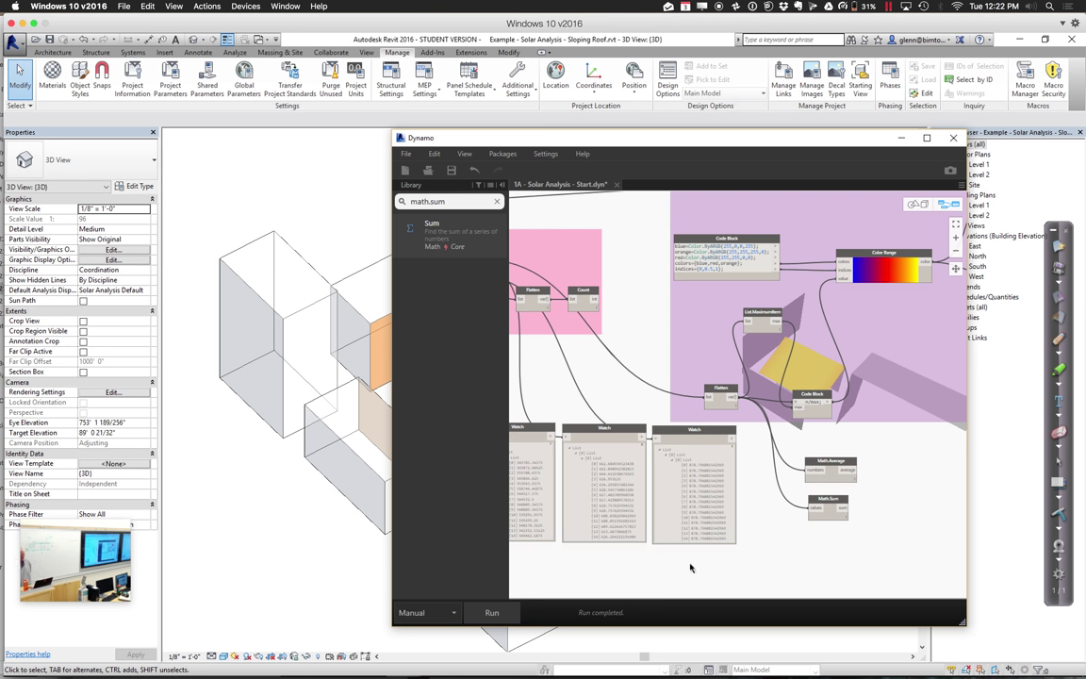
left_click(504, 615)
mouse_move(856, 491)
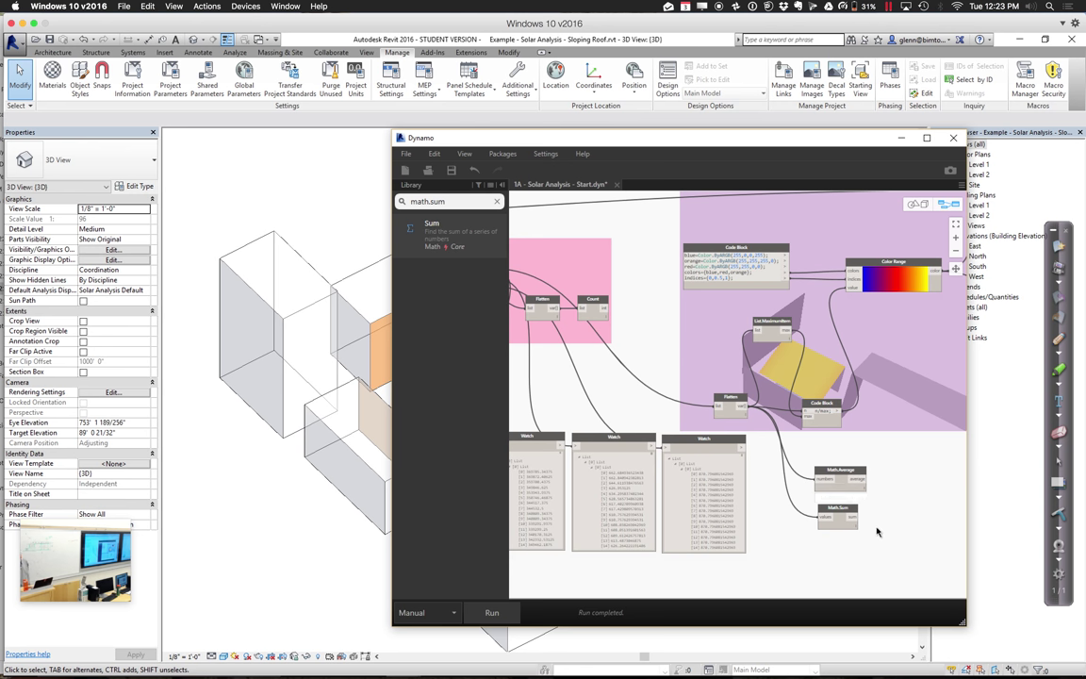
- Move the Dynamo window aside to uncover the Revit model
scroll(877, 526, "down", 3)
scroll(877, 528, "up", 2)
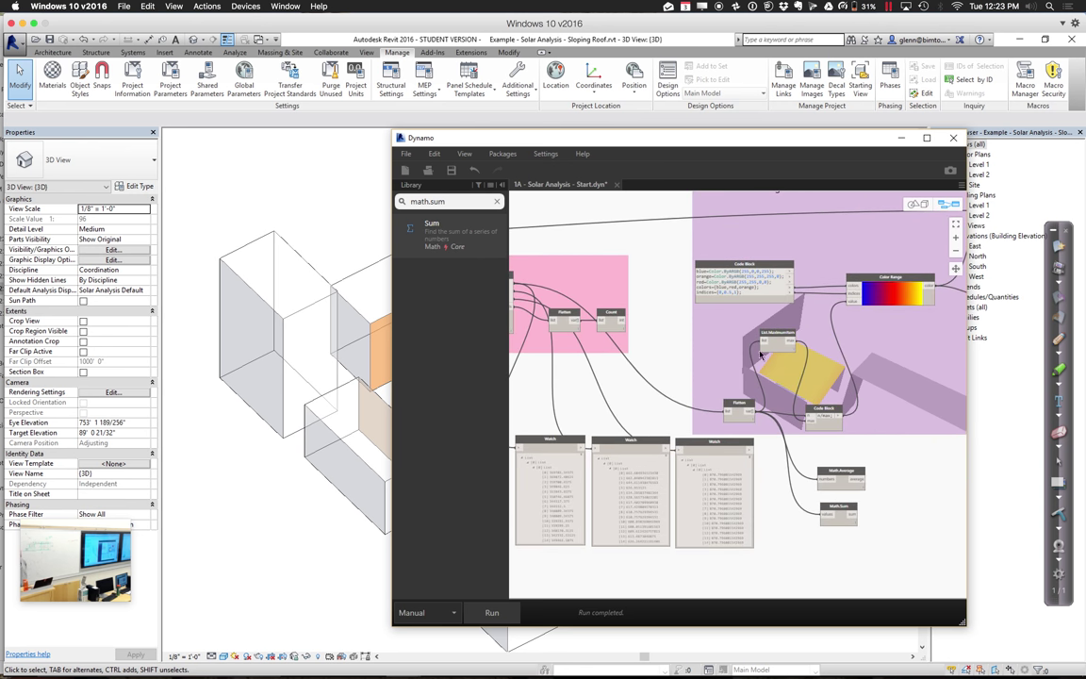
left_click_drag(625, 144, 762, 184)
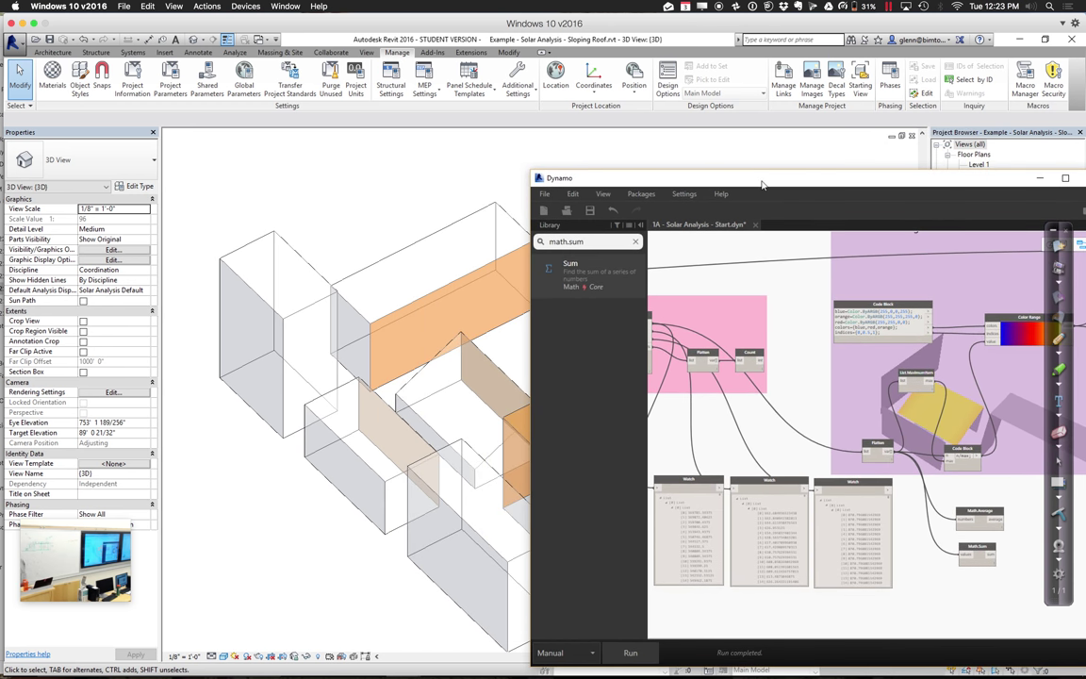